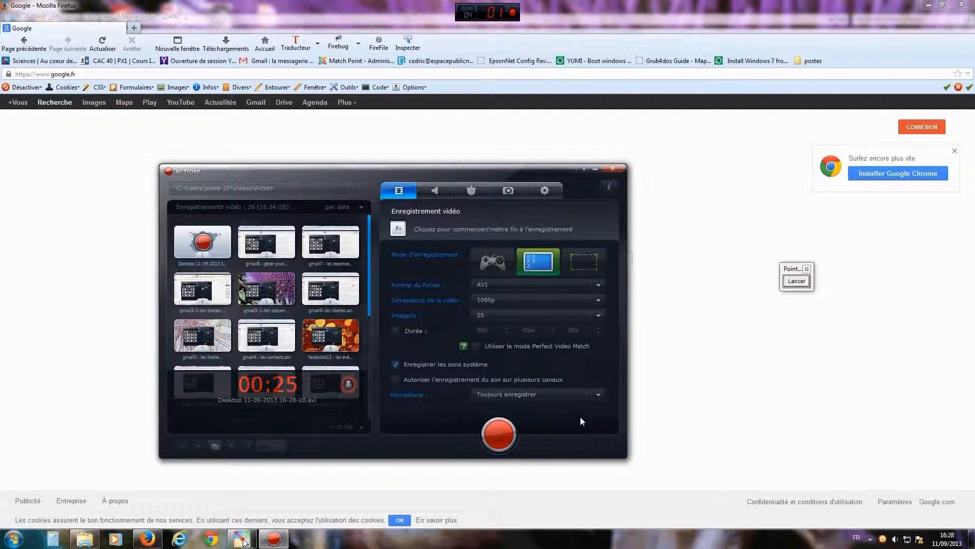
- Minimize the Action! recorder so Firefox's Google home page shows while recording continues
click(595, 170)
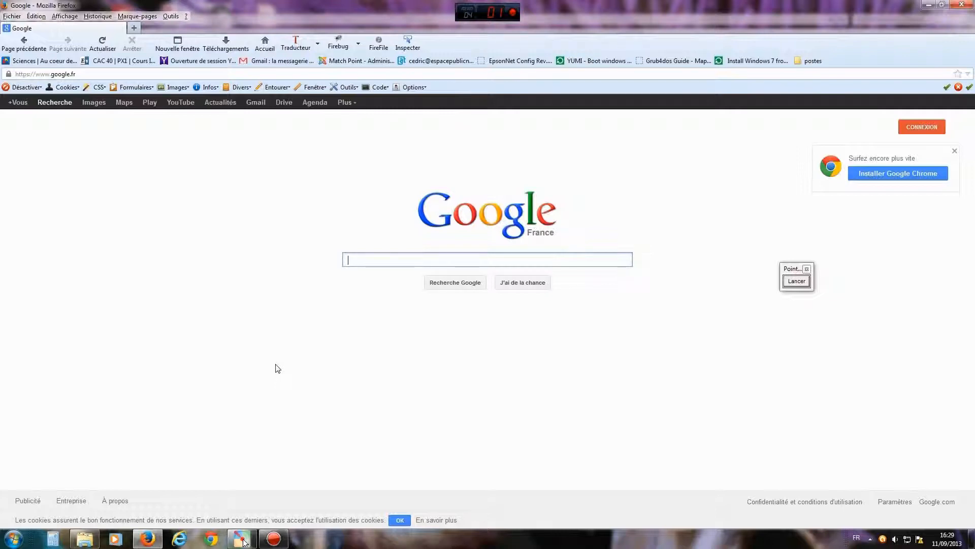
- With Pointofix, underline the Google service links and mark Gmail, Agenda and Images in red
click(242, 538)
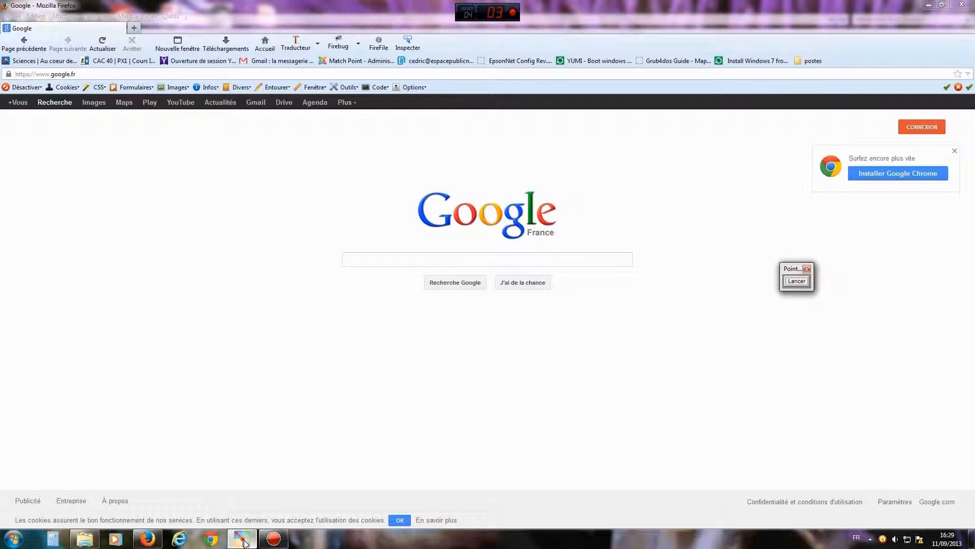
drag(794, 273, 761, 214)
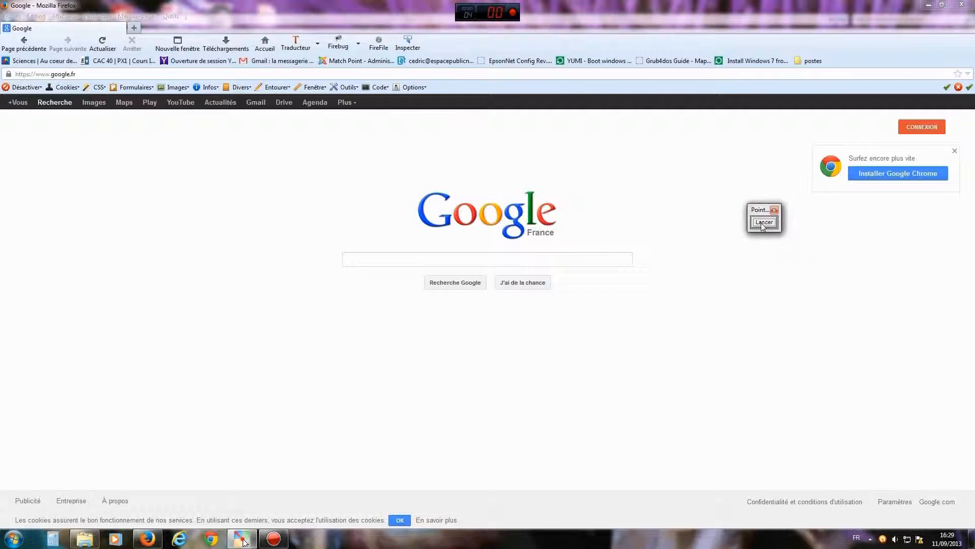
click(762, 223)
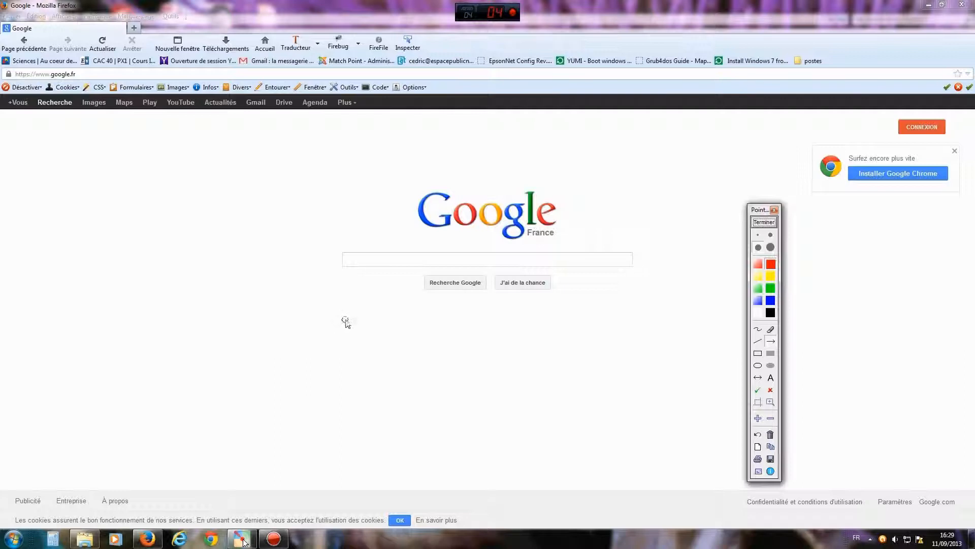
click(758, 329)
mouse_move(41, 116)
mouse_down()
mouse_move(213, 135)
mouse_move(218, 146)
mouse_move(241, 134)
mouse_move(339, 135)
mouse_move(373, 120)
mouse_up()
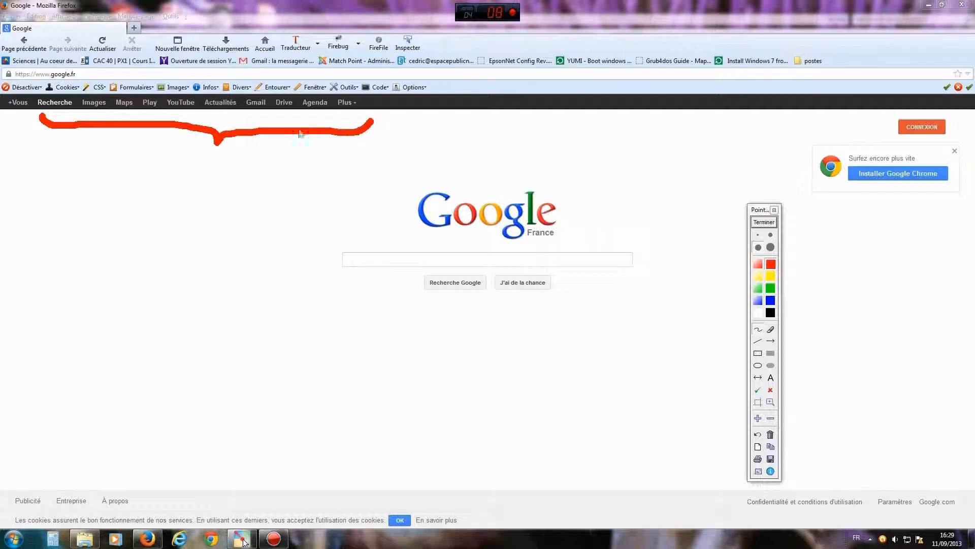
drag(256, 111, 255, 120)
drag(318, 112, 318, 119)
drag(92, 112, 121, 119)
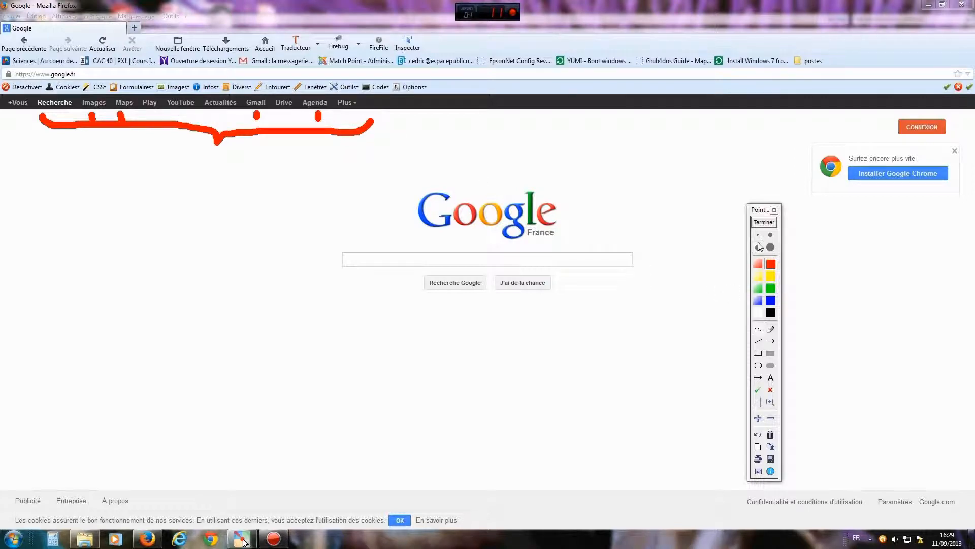
click(764, 222)
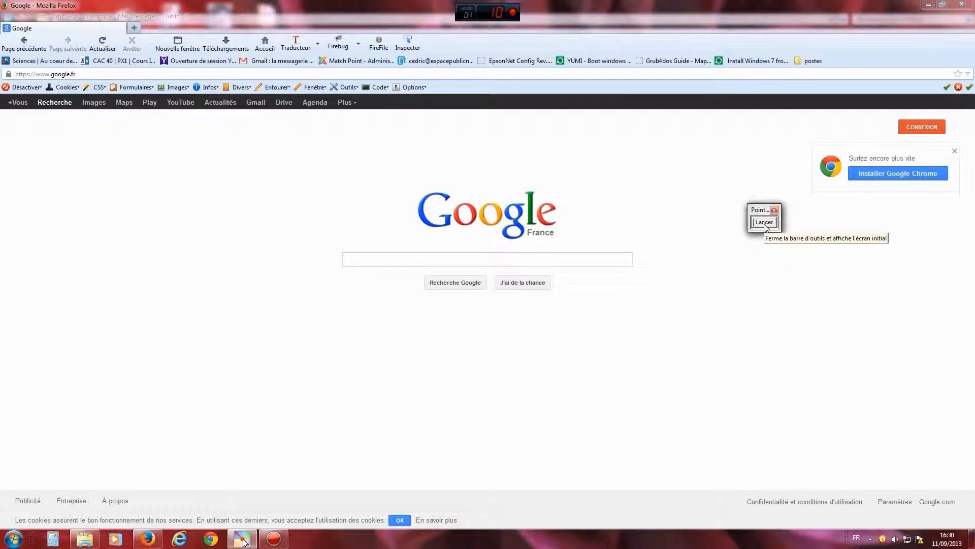
- Draw a Pointofix arrow to the Drive link, clear it, and go to Google Drive
click(764, 222)
click(771, 341)
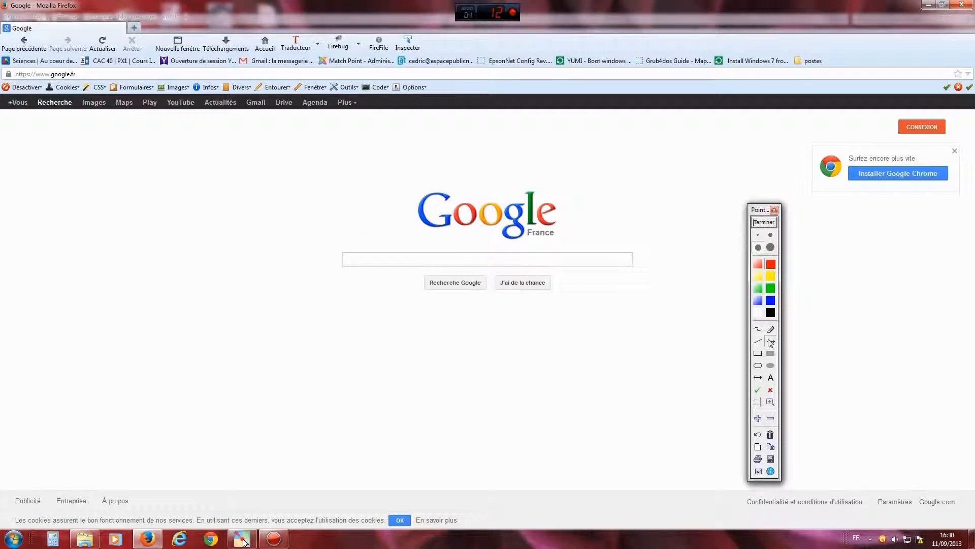
drag(255, 216, 283, 111)
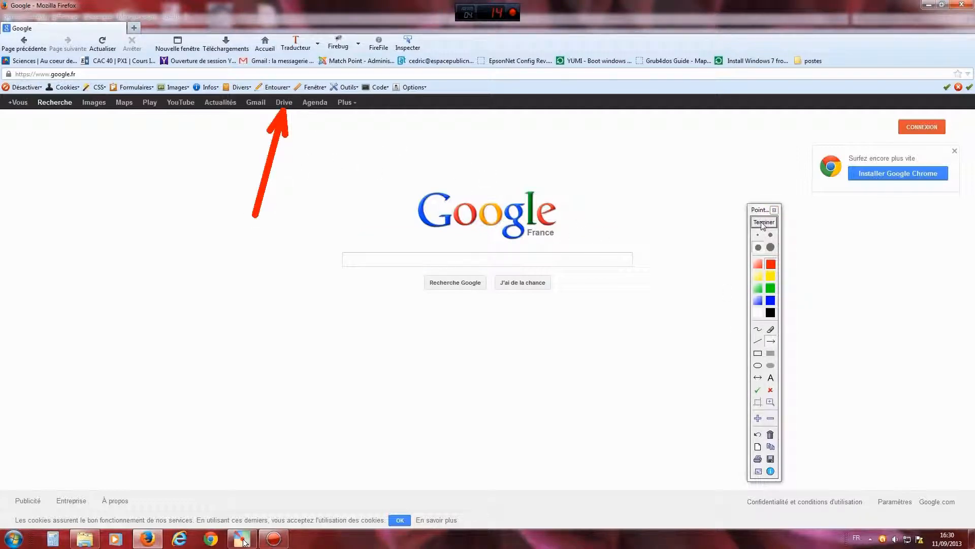
click(764, 222)
click(283, 102)
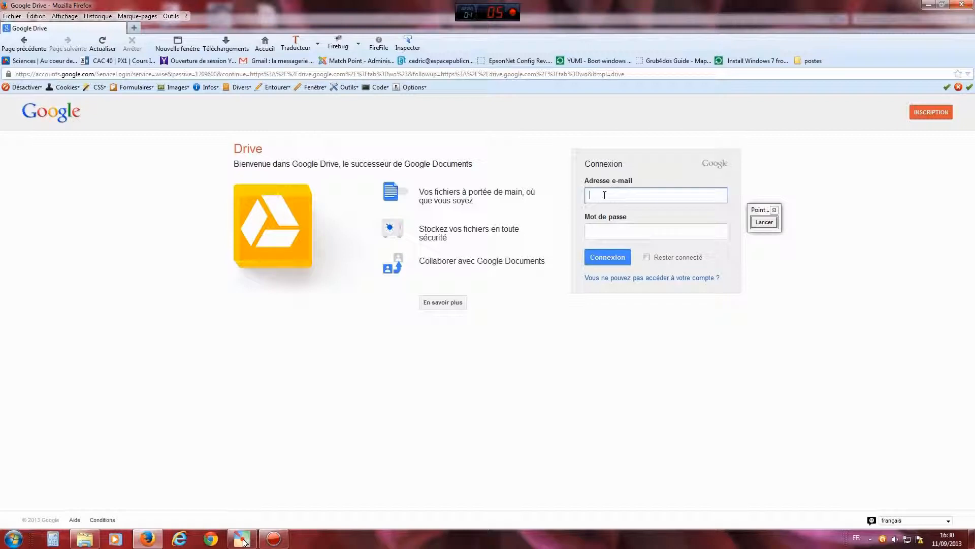
- Enter the account's e-mail address and password and sign in with Connexion
key(Tab)
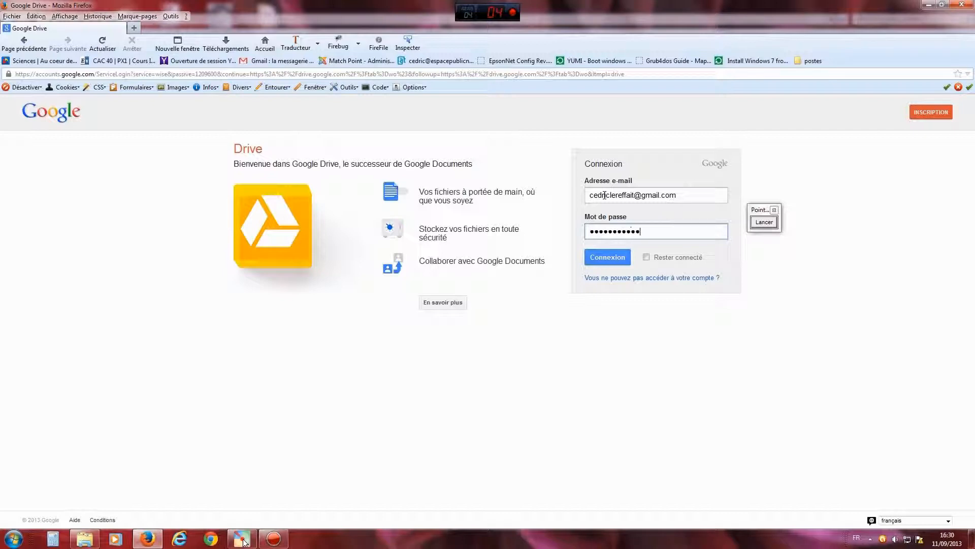
click(614, 257)
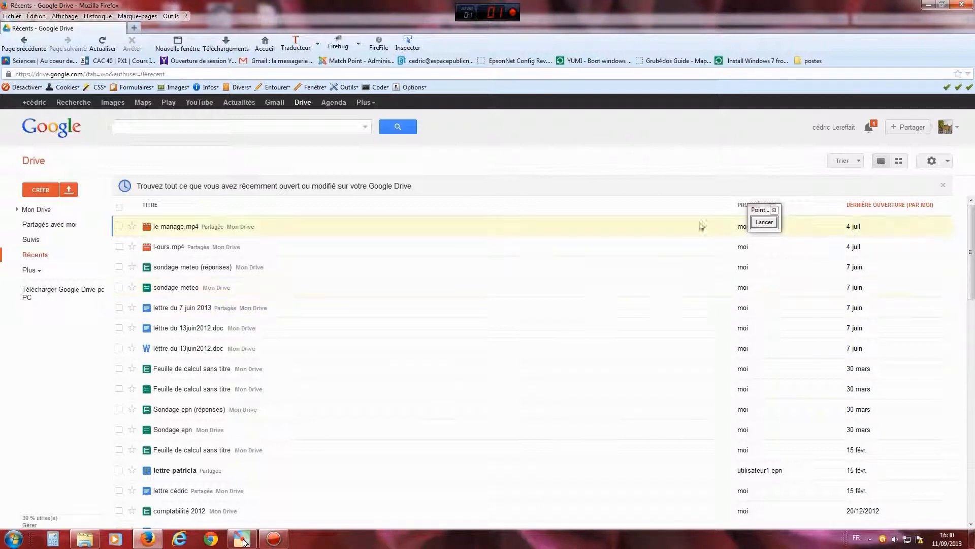
- Point out the Importer button with a Pointofix arrow, then choose Fichiers... to upload
click(765, 222)
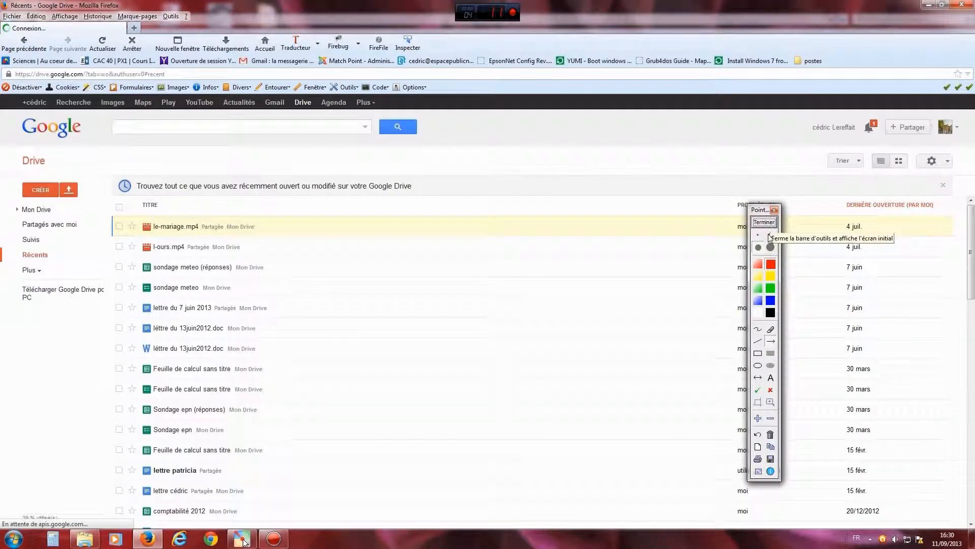
drag(97, 274, 75, 203)
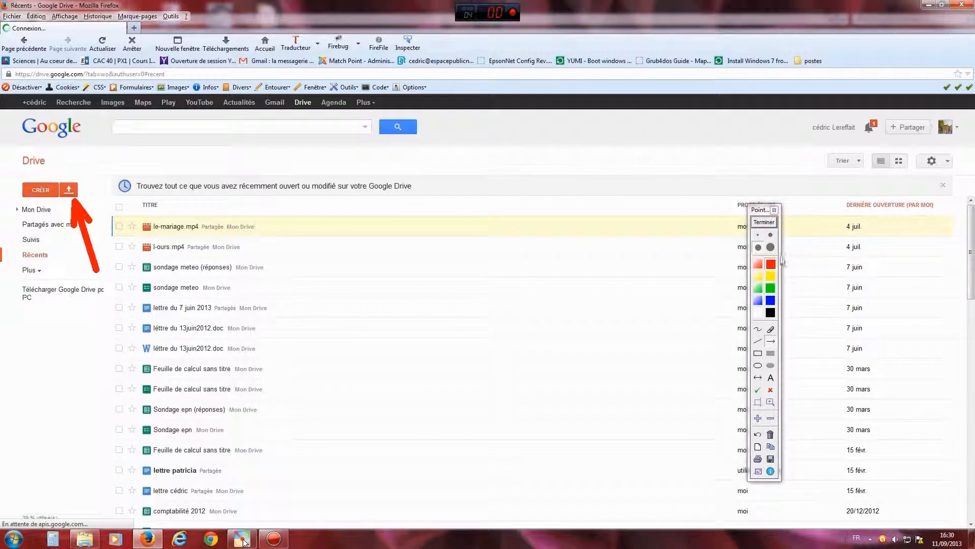
click(769, 227)
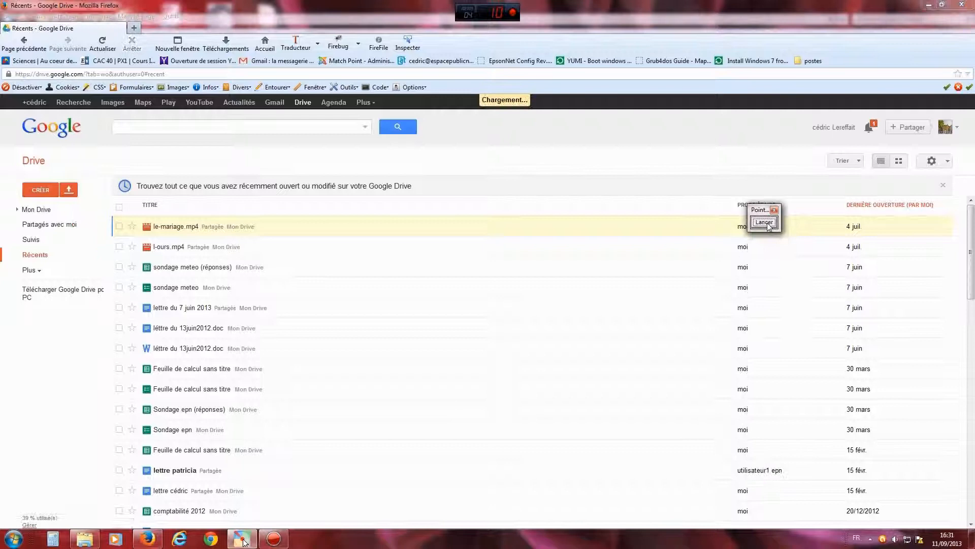
click(69, 190)
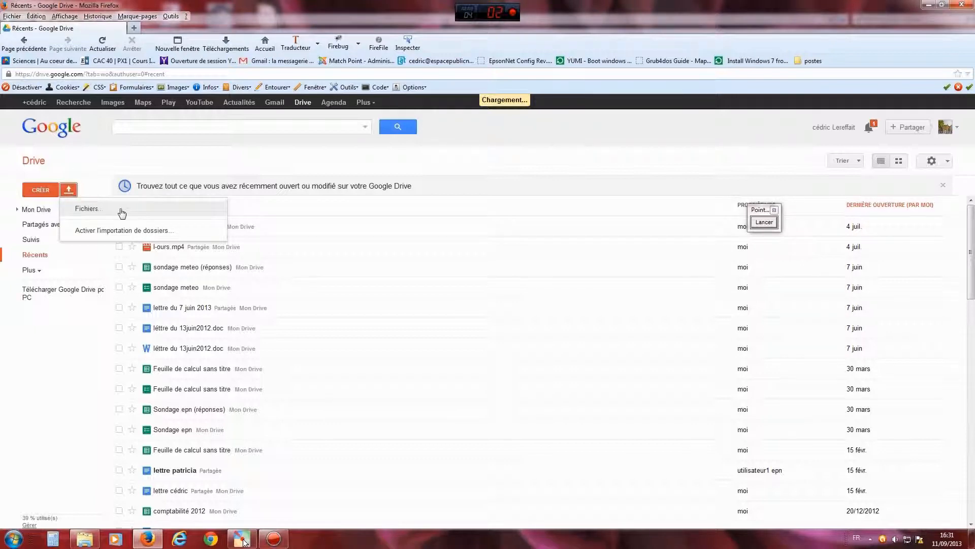
click(97, 214)
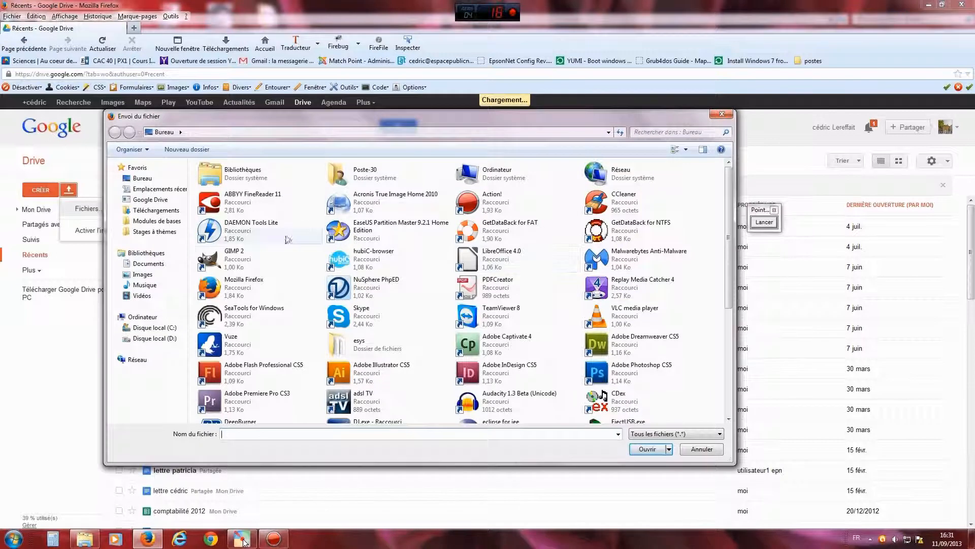
- Pick CV trucmuche.odt from the Documents library in Envoi du fichier and upload it
drag(335, 123, 335, 133)
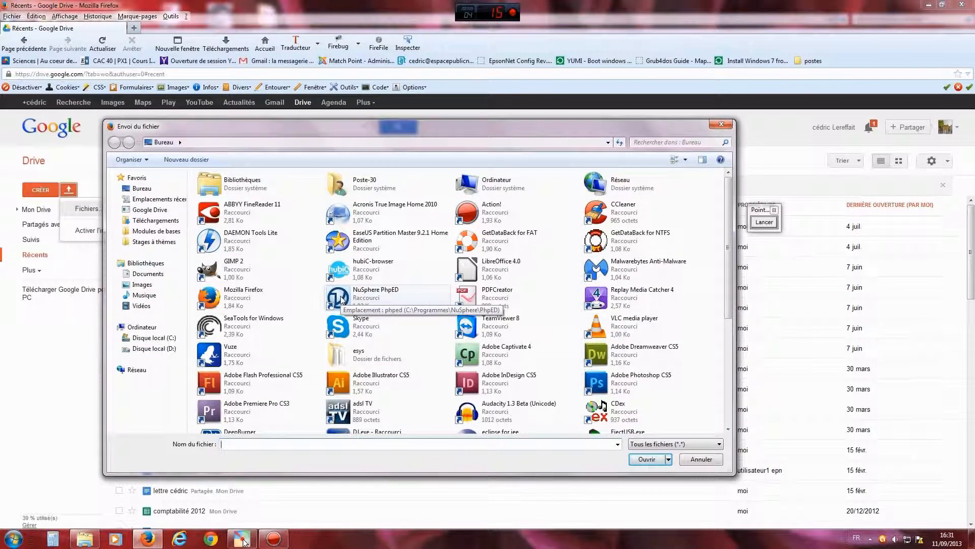
click(145, 274)
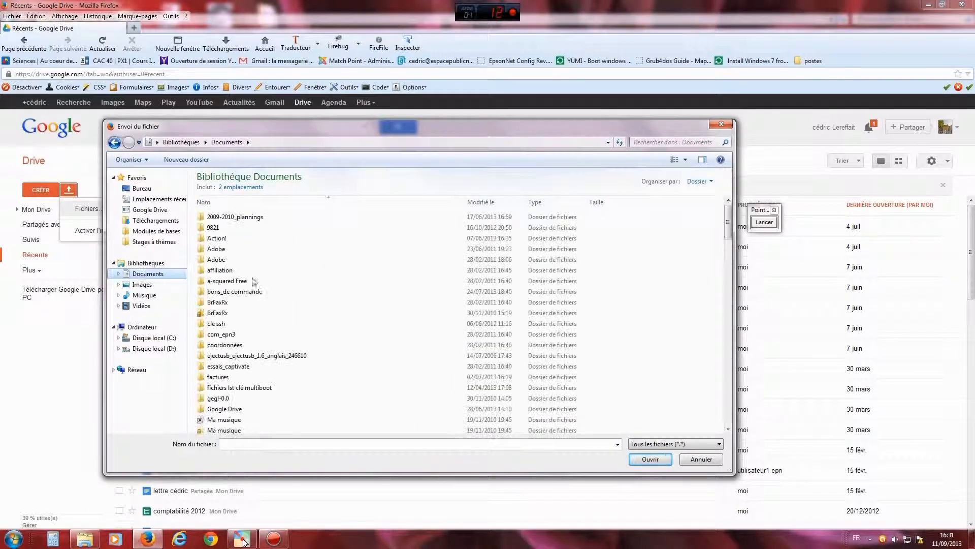
drag(728, 224, 732, 331)
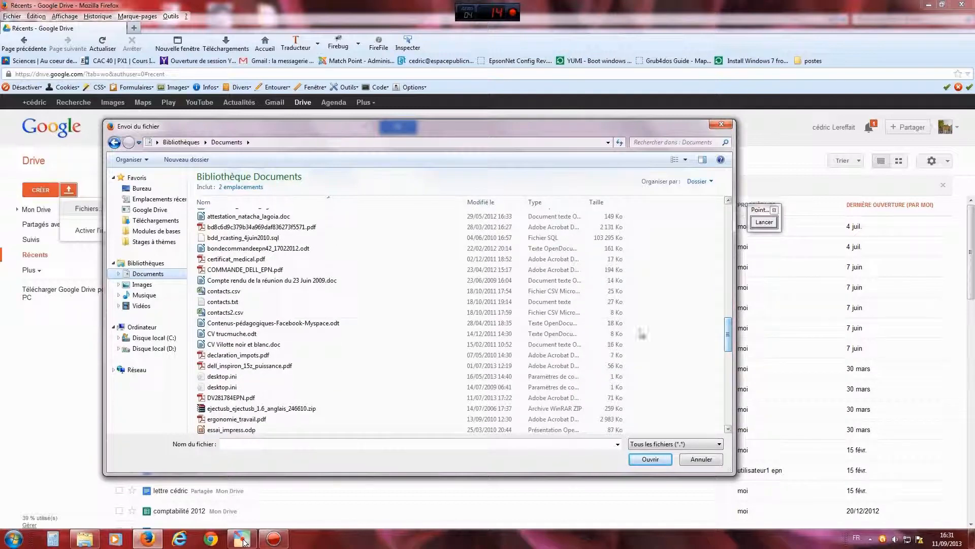
click(237, 336)
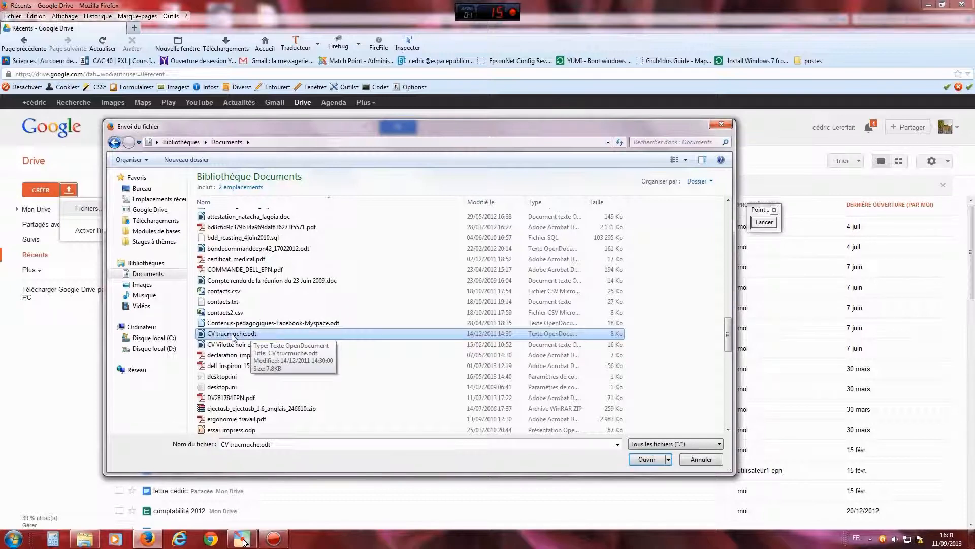
click(646, 459)
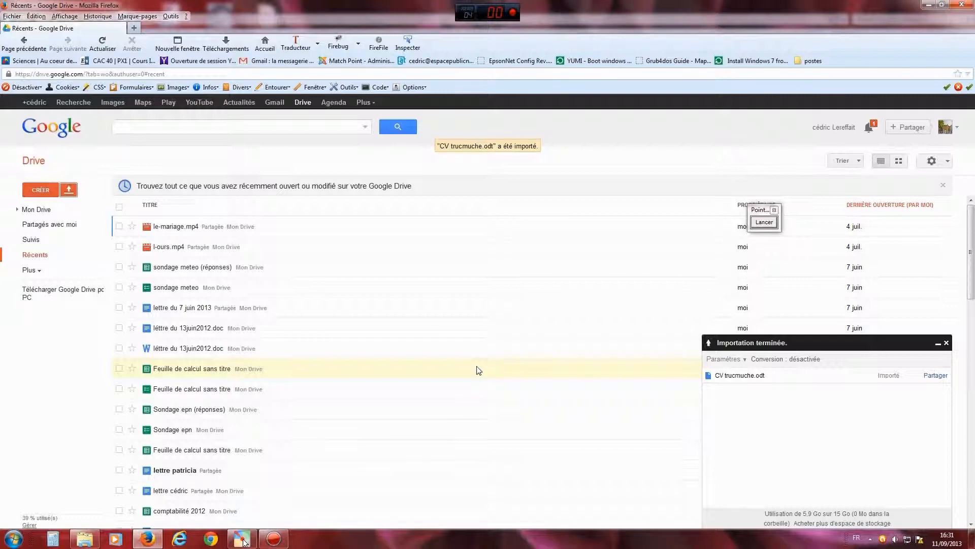
- Arrow the upload-complete status, close the upload summary, and show Mon Drive
click(764, 222)
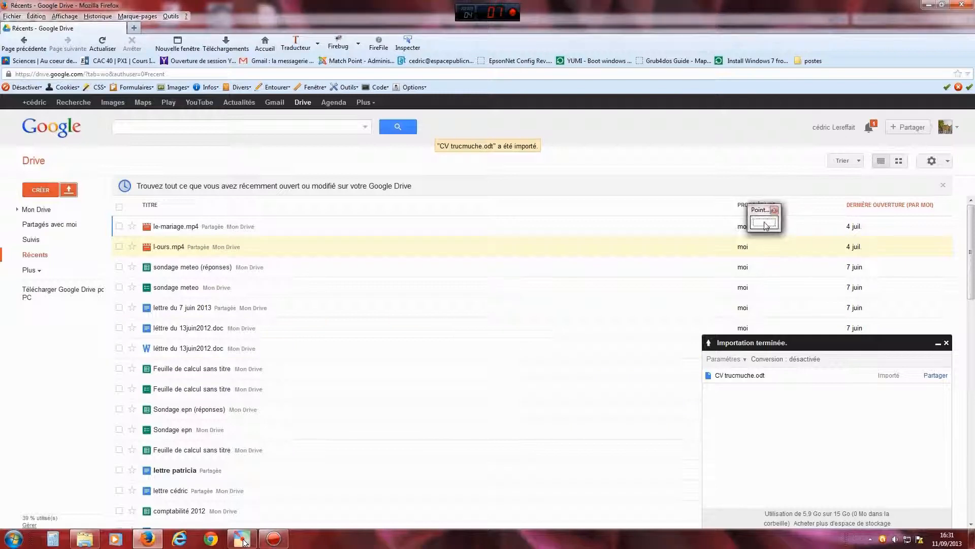
drag(759, 210, 584, 190)
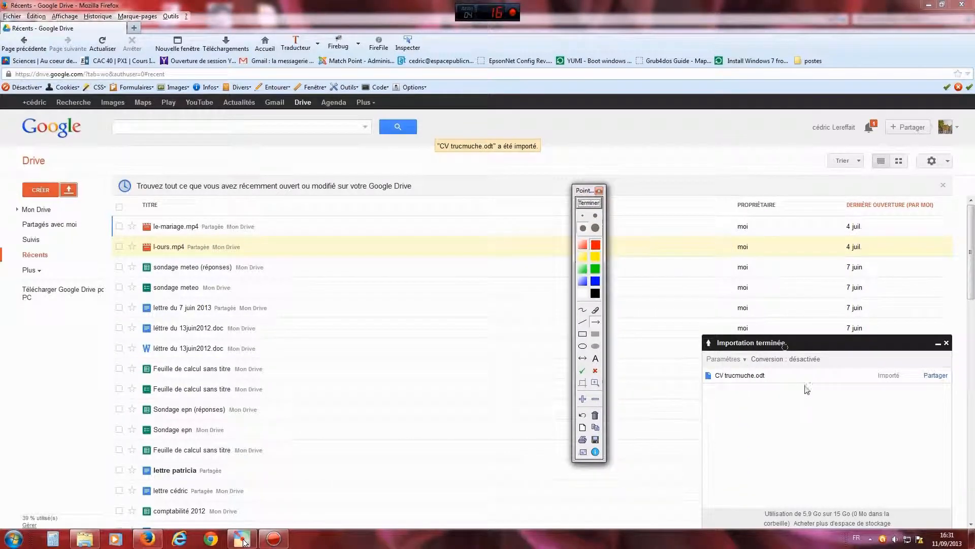
drag(824, 447, 881, 386)
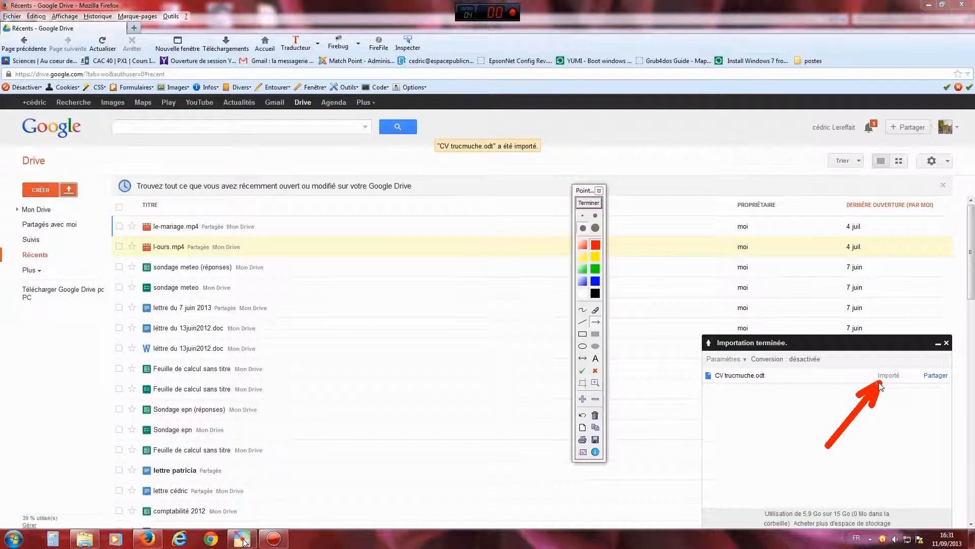
click(590, 203)
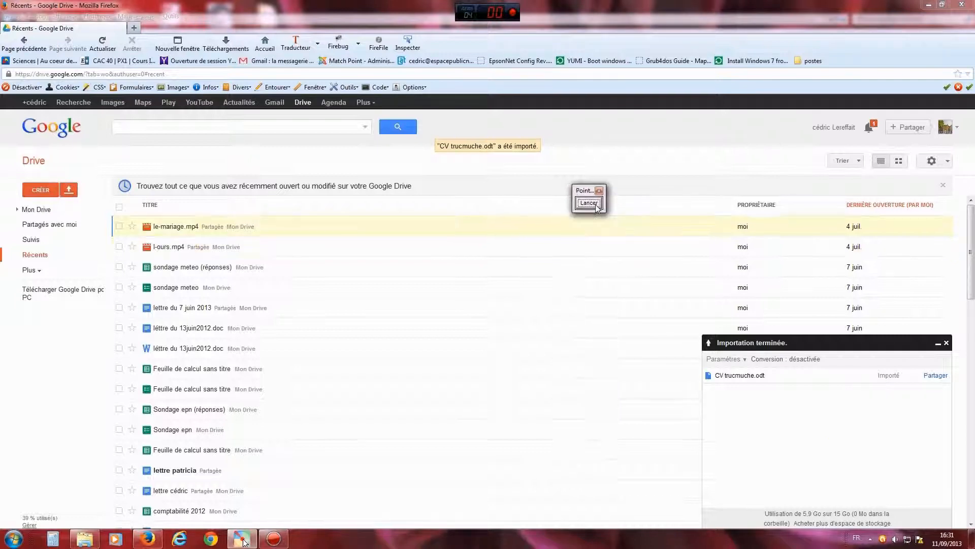
click(947, 343)
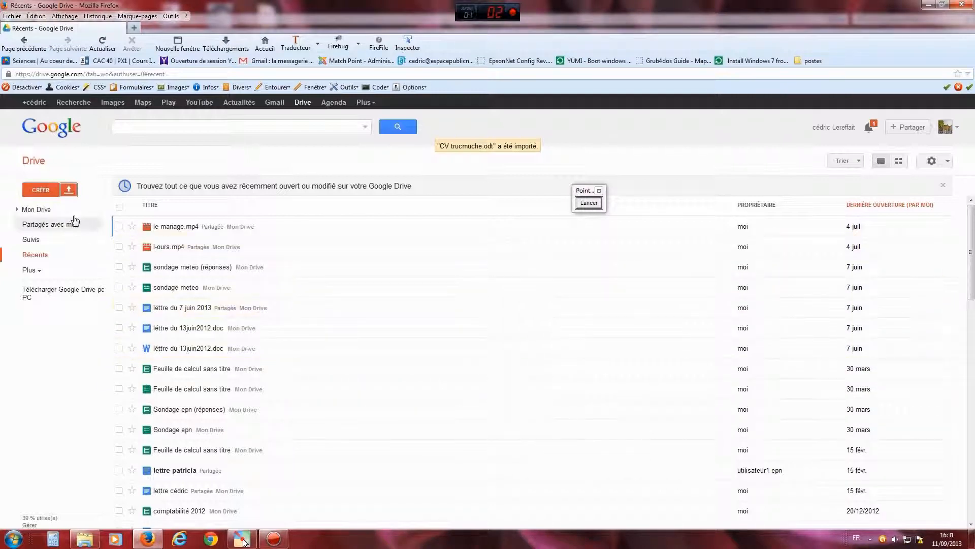
click(44, 211)
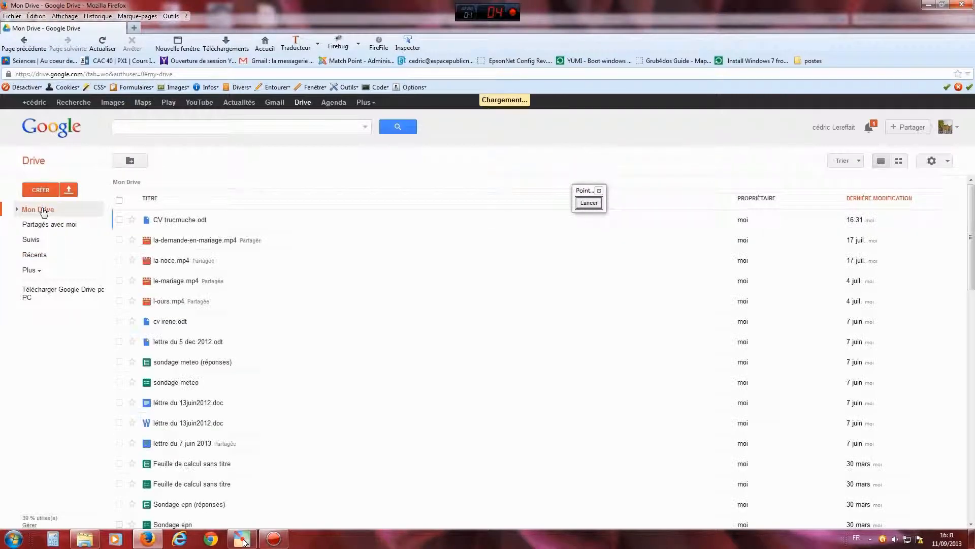
- Point out CV trucmuche.odt and its 16:31 modification time with arrows, then tick its checkbox
drag(583, 197, 513, 303)
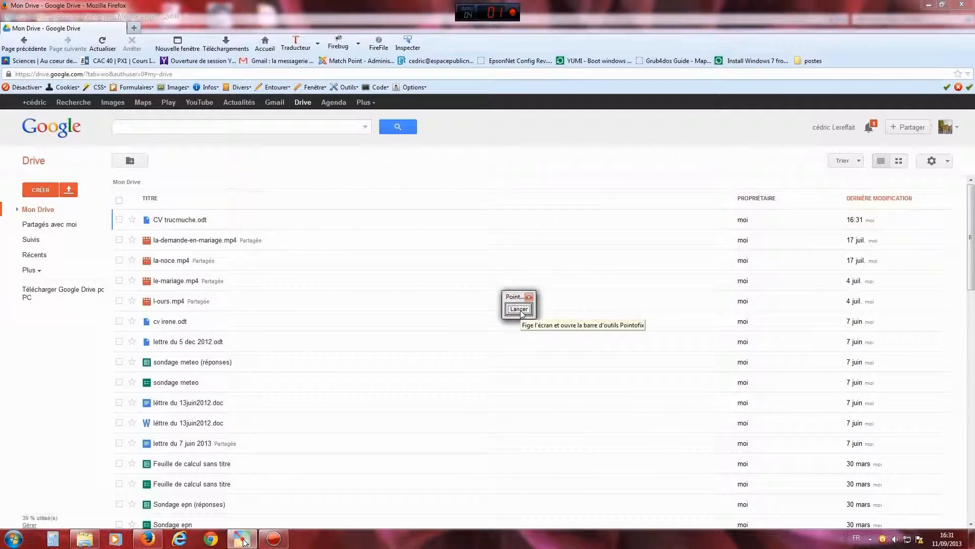
click(519, 310)
drag(369, 280, 216, 222)
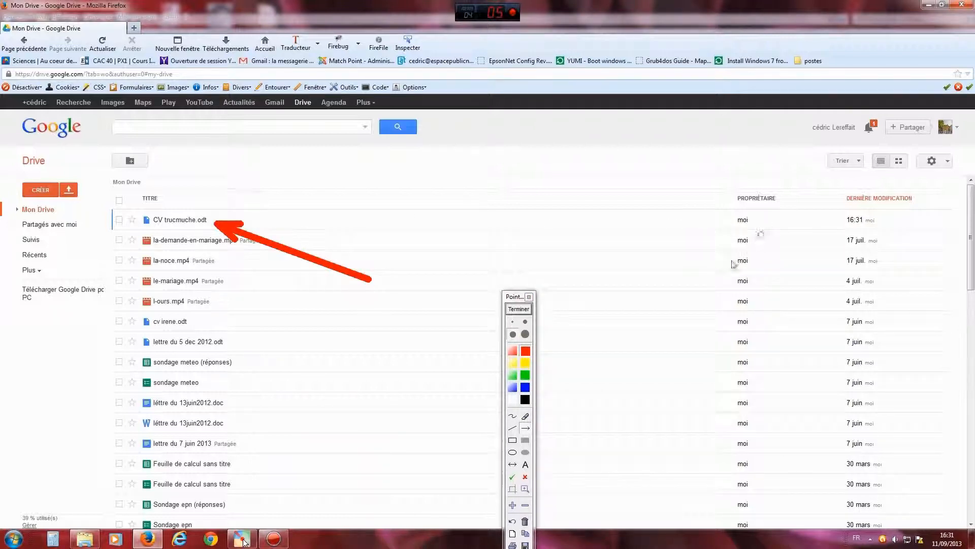
drag(711, 280, 836, 224)
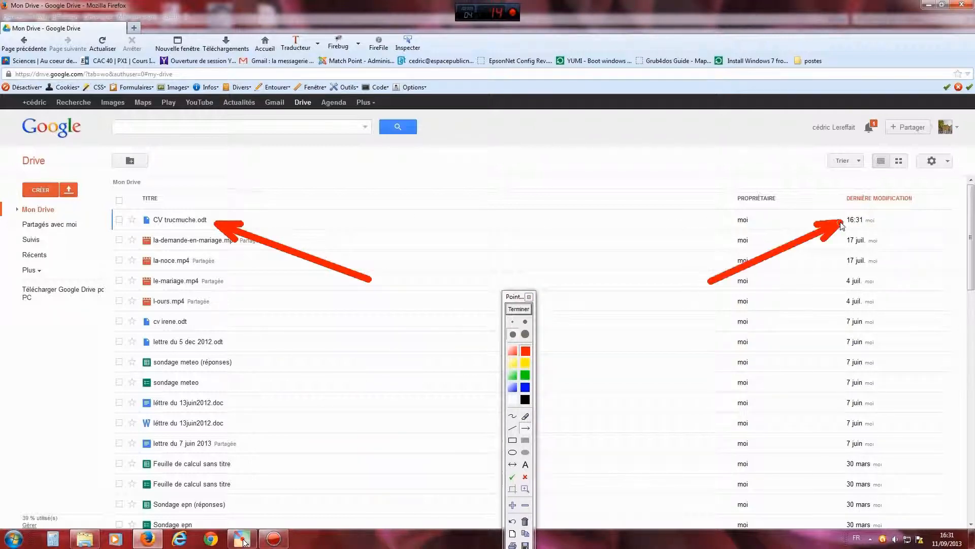
click(517, 309)
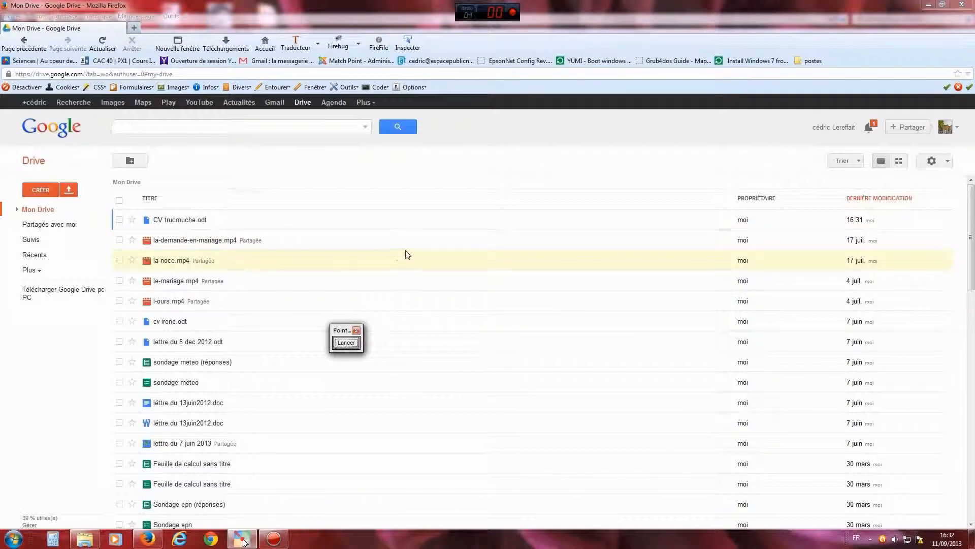
click(350, 344)
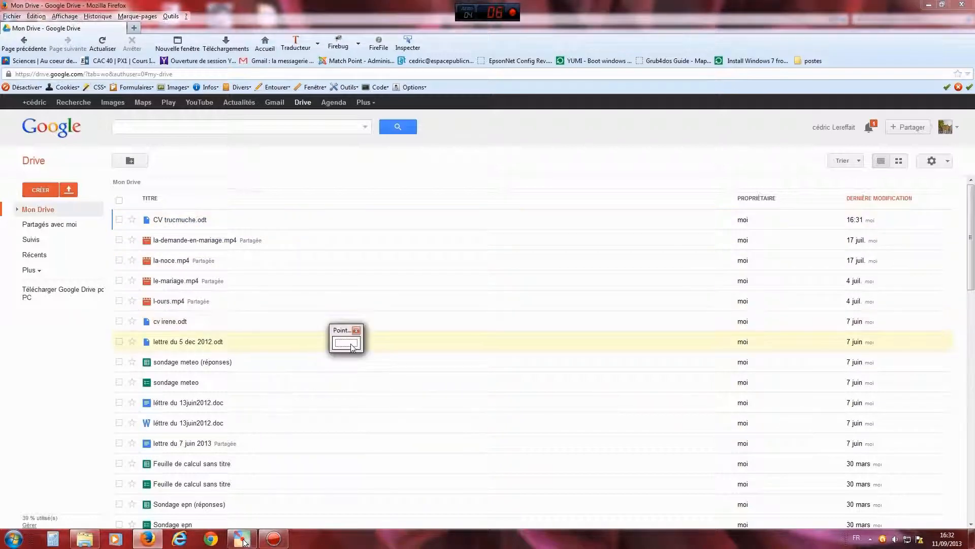
drag(241, 326, 124, 222)
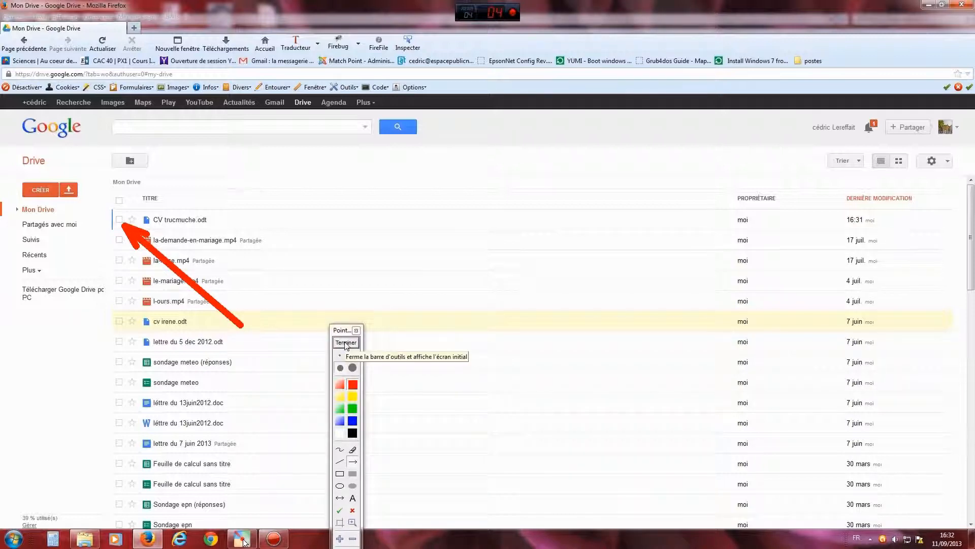
click(346, 342)
click(119, 219)
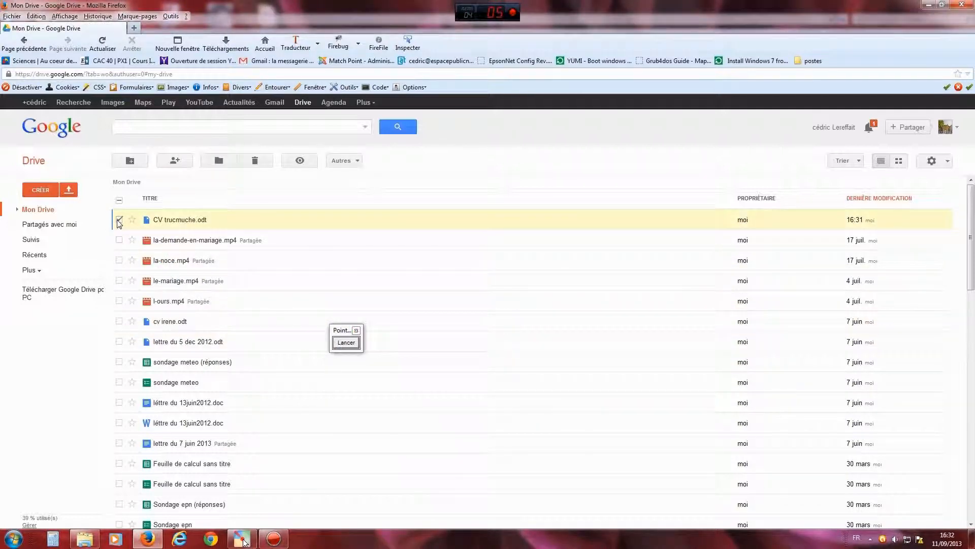
- Highlight the Autres menu with an arrow, then download CV trucmuche.odt via Autres > Télécharger
click(346, 342)
drag(401, 263, 354, 171)
click(346, 342)
click(344, 160)
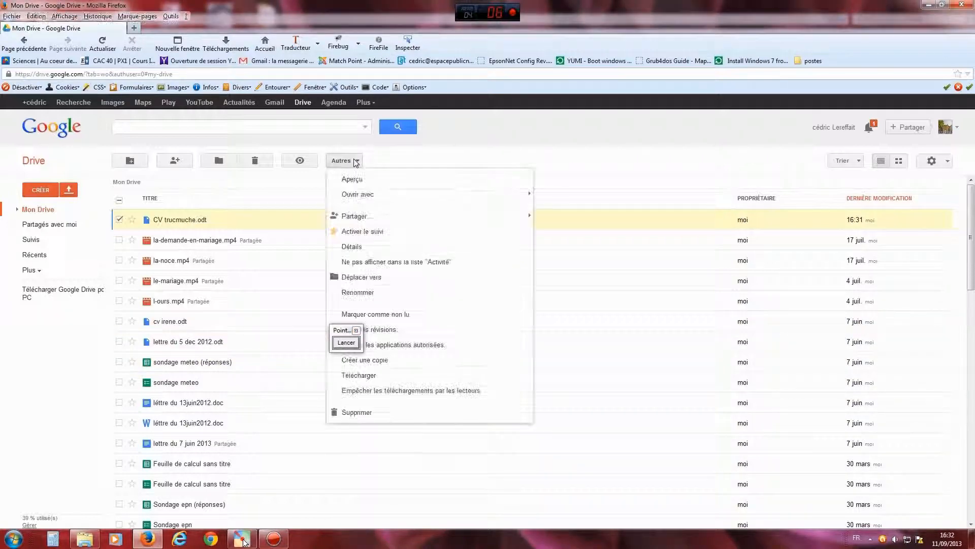
drag(340, 331, 609, 237)
click(342, 160)
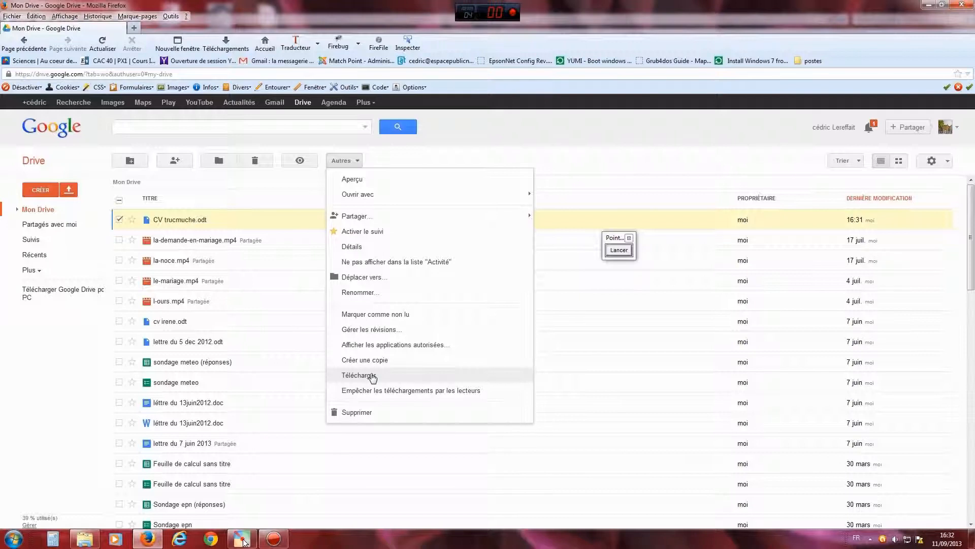
click(373, 376)
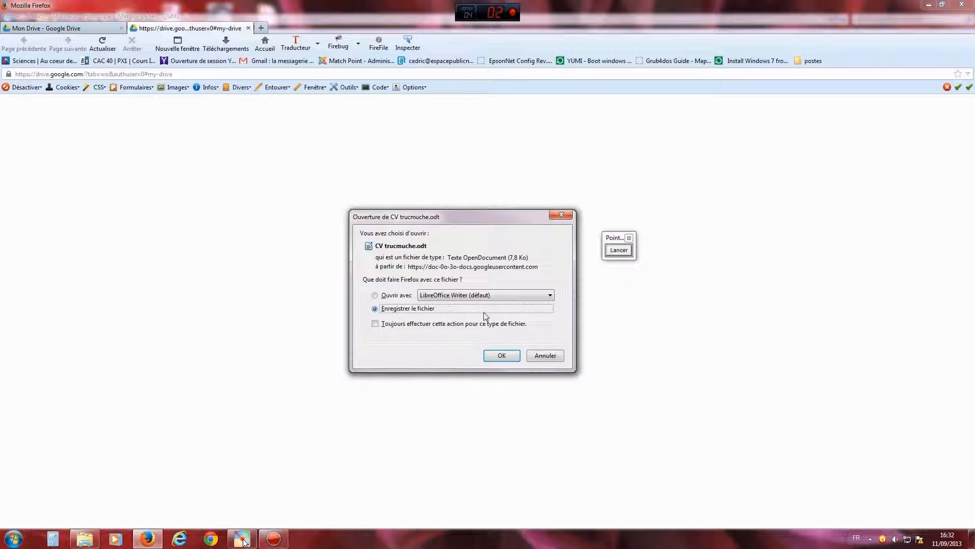
- Save CV trucmuche.odt into Documents, replacing the existing copy, and close the blank download tab
click(376, 296)
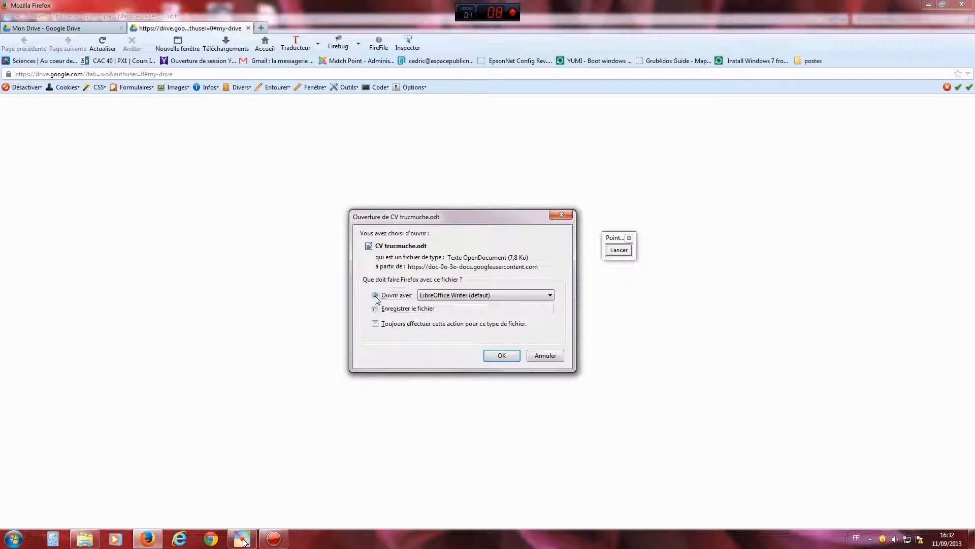
click(376, 308)
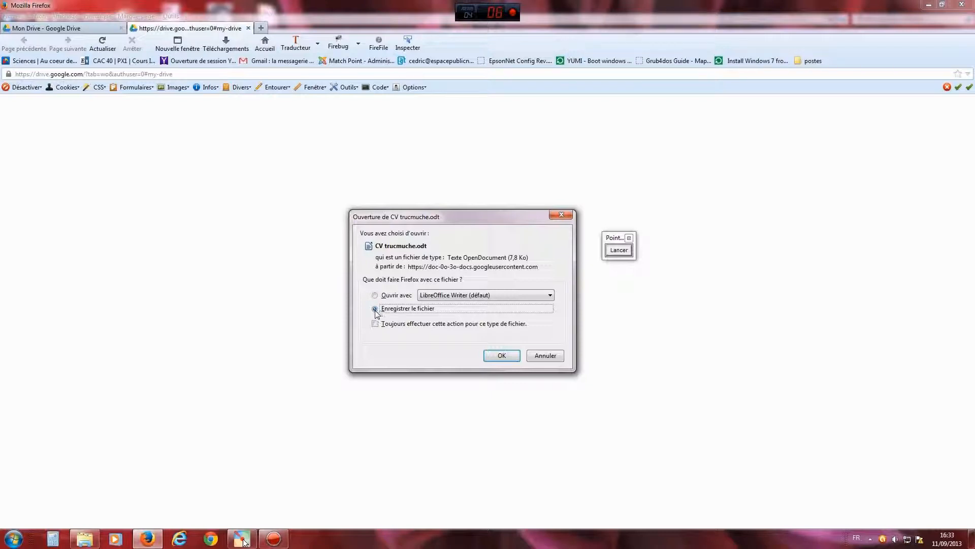
click(501, 355)
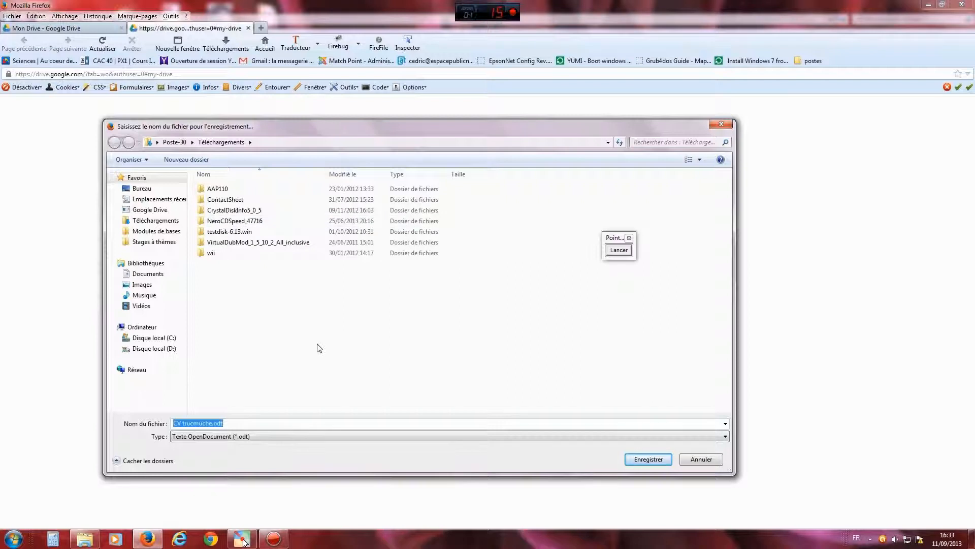
click(143, 277)
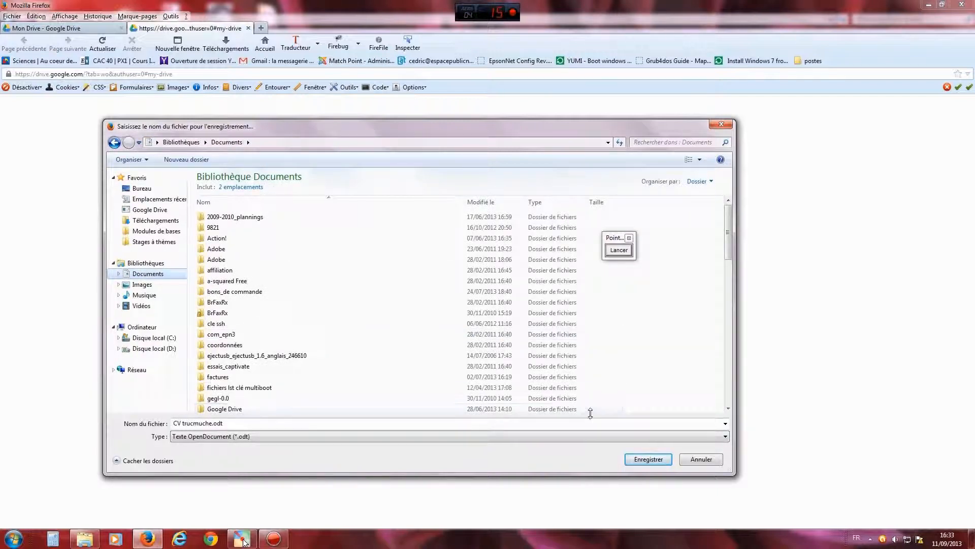
click(646, 460)
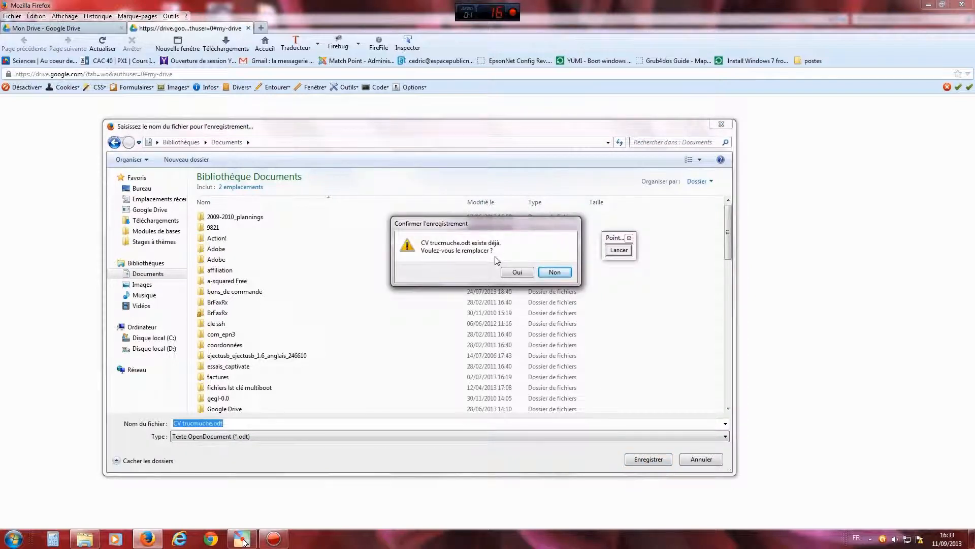
click(518, 272)
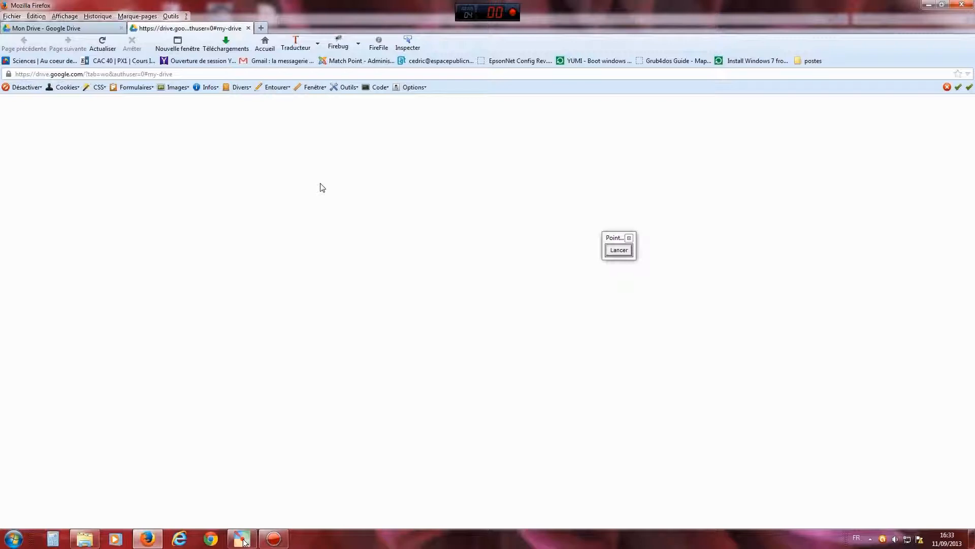
click(248, 28)
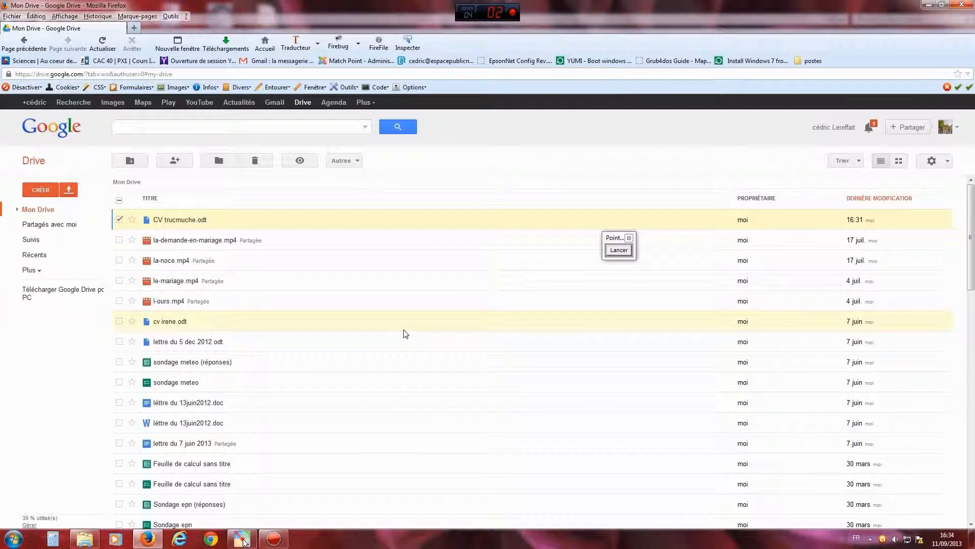
- Arrow the Google Drive for PC link, then save googledrivesync.exe to Téléchargements, replacing the old copy
click(619, 251)
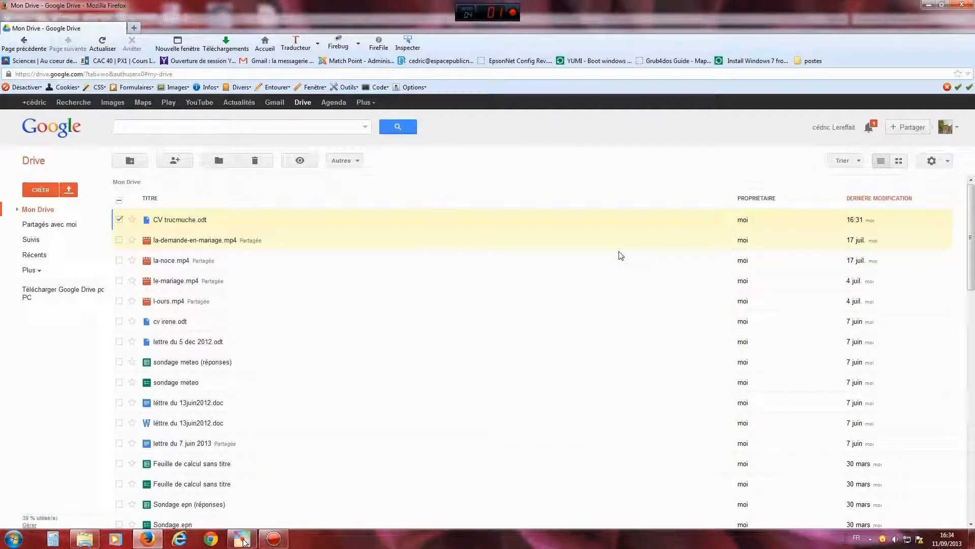
drag(91, 402, 53, 300)
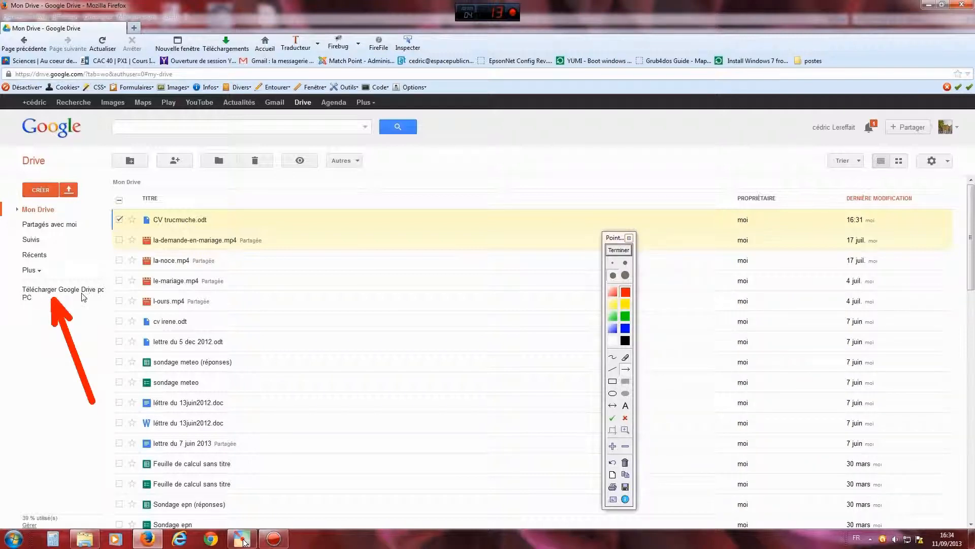
click(618, 250)
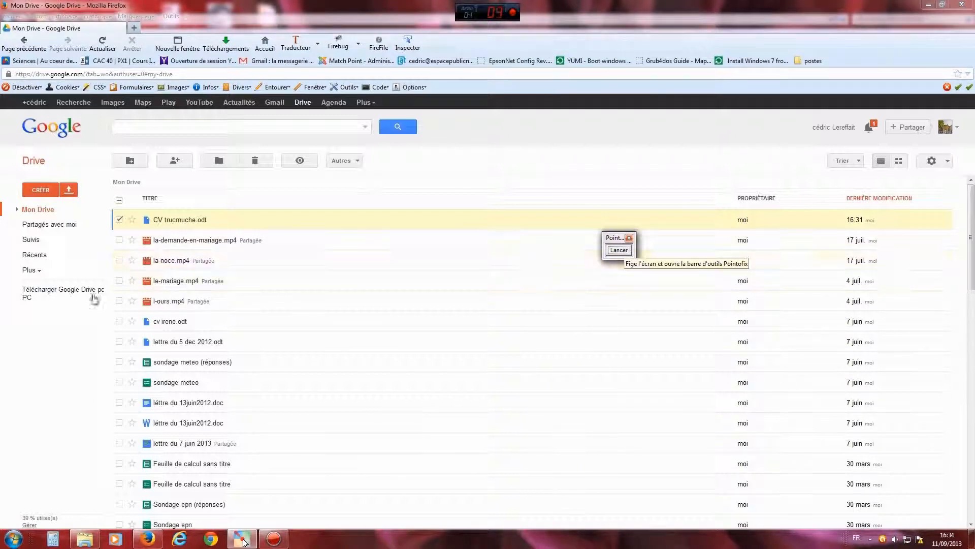
click(64, 291)
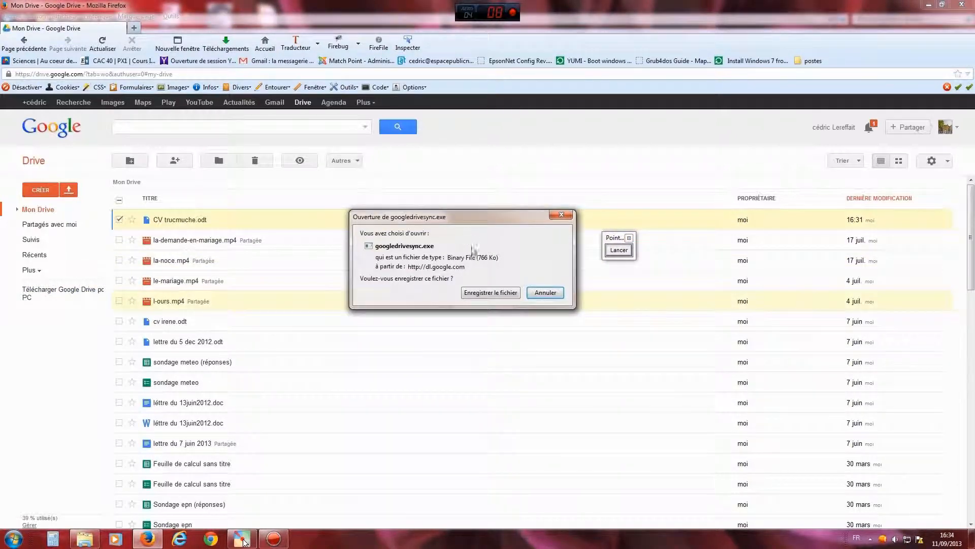
click(491, 293)
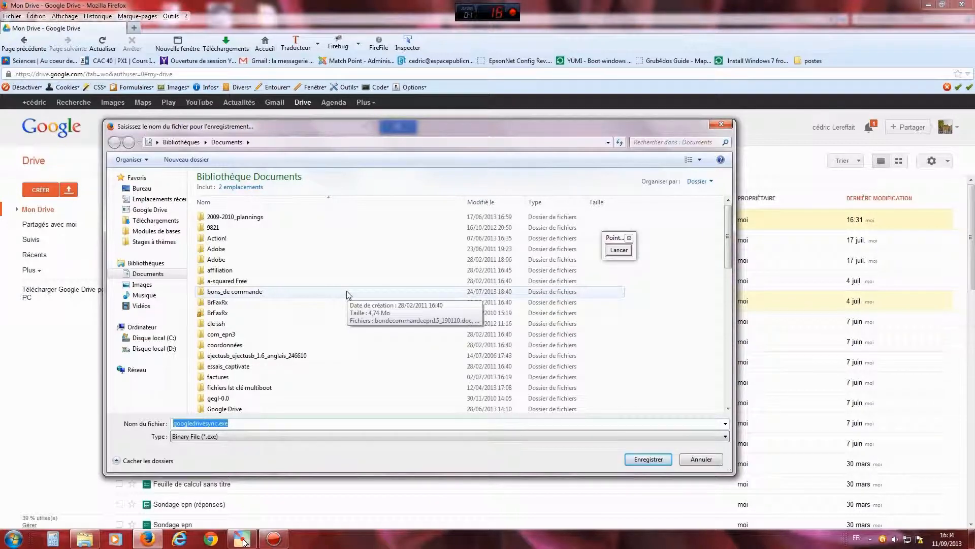
click(168, 222)
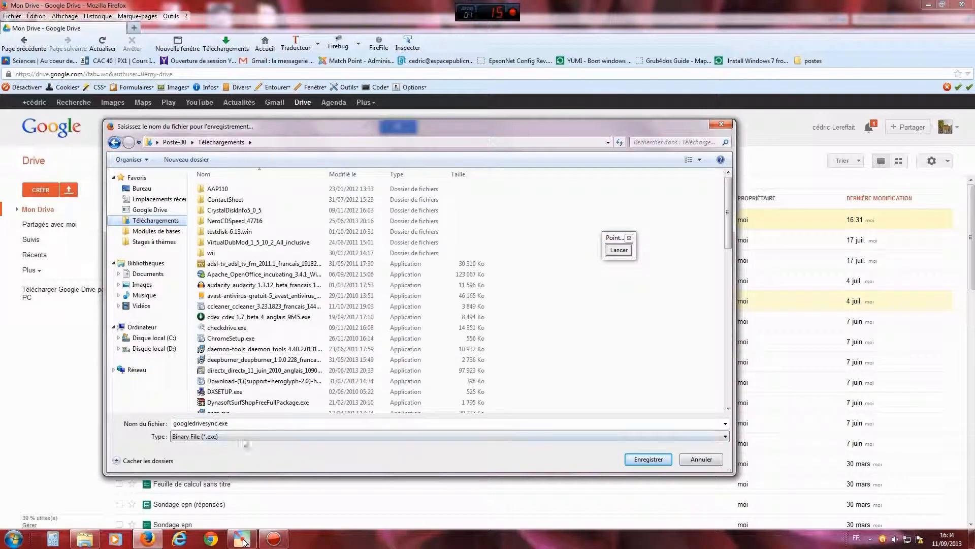
click(643, 459)
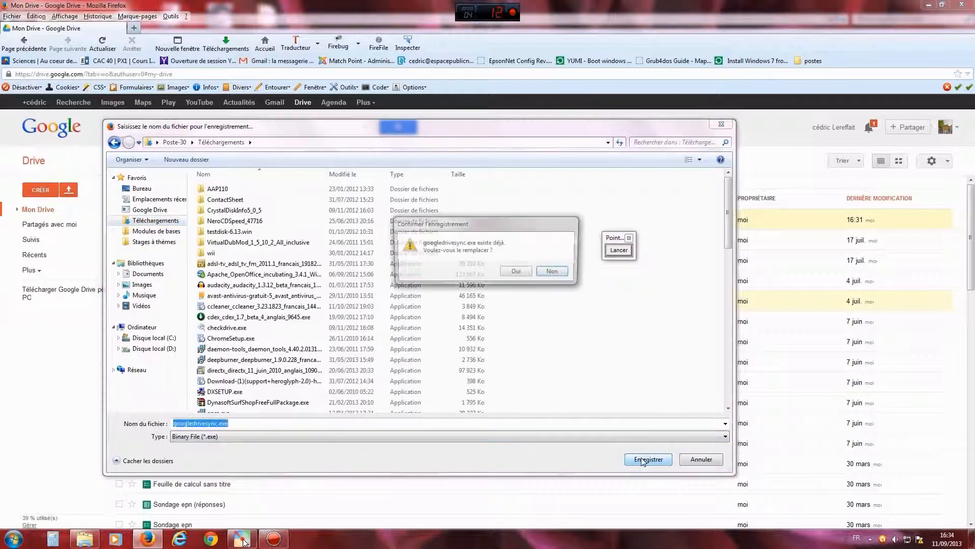
click(516, 273)
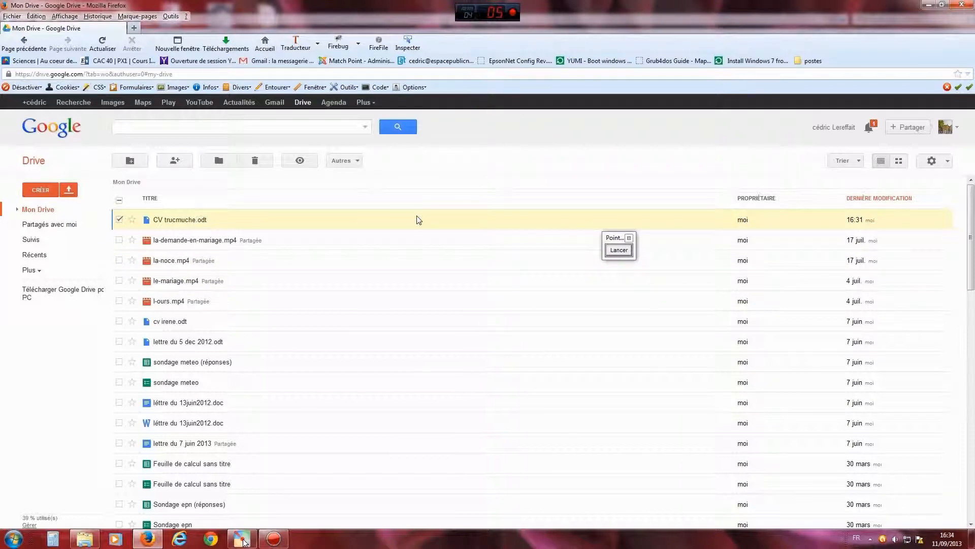
- Arrow Firefox's downloads button, then show googledrivesync.exe and CV trucmuche.odt in the downloads list
click(617, 251)
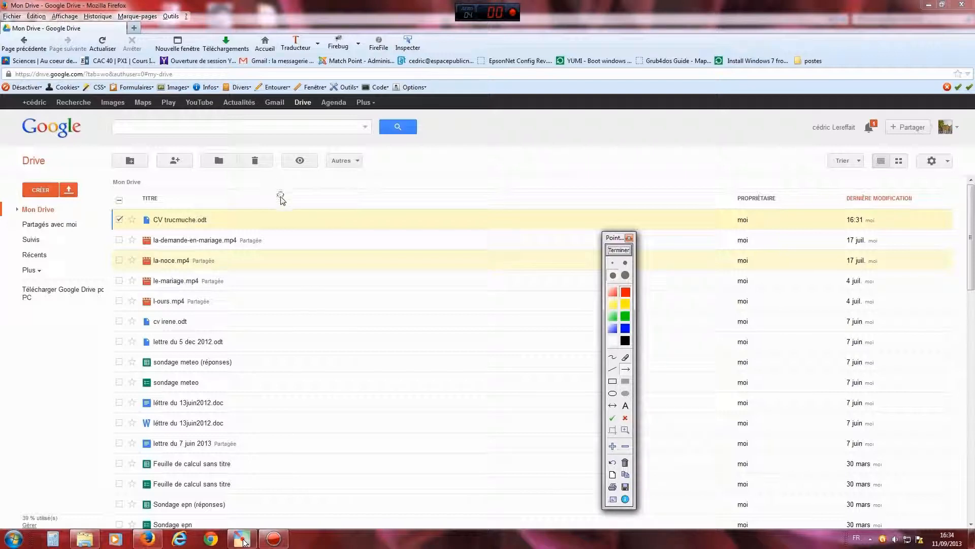
drag(267, 198, 227, 50)
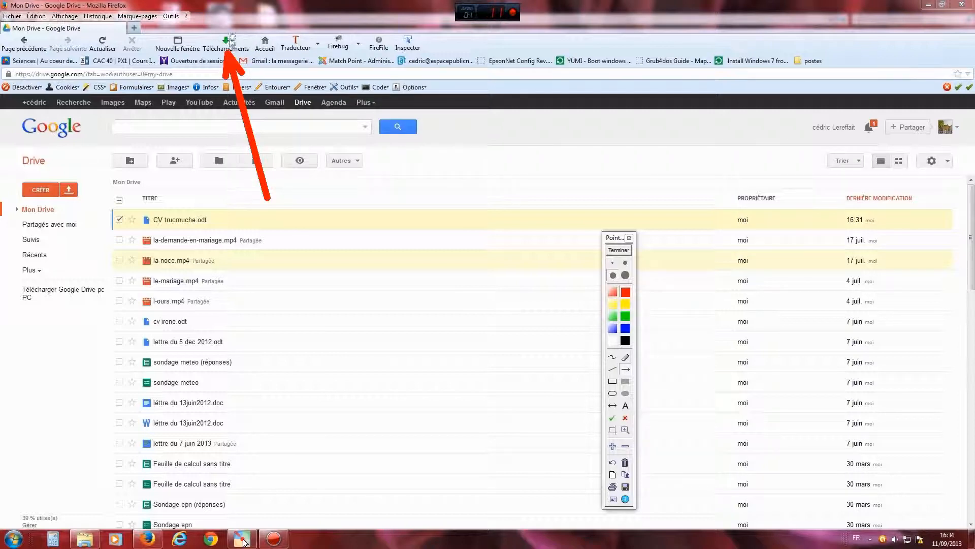
click(617, 251)
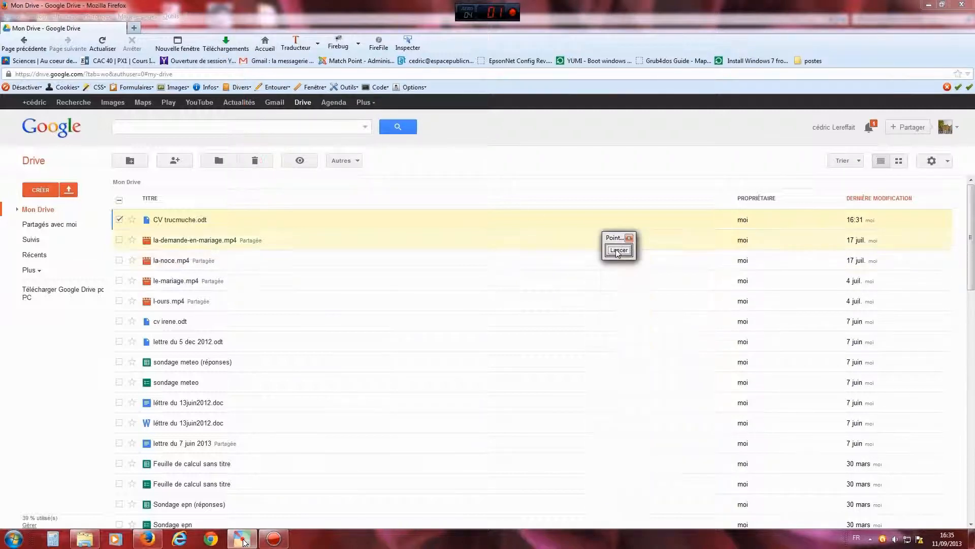
click(229, 47)
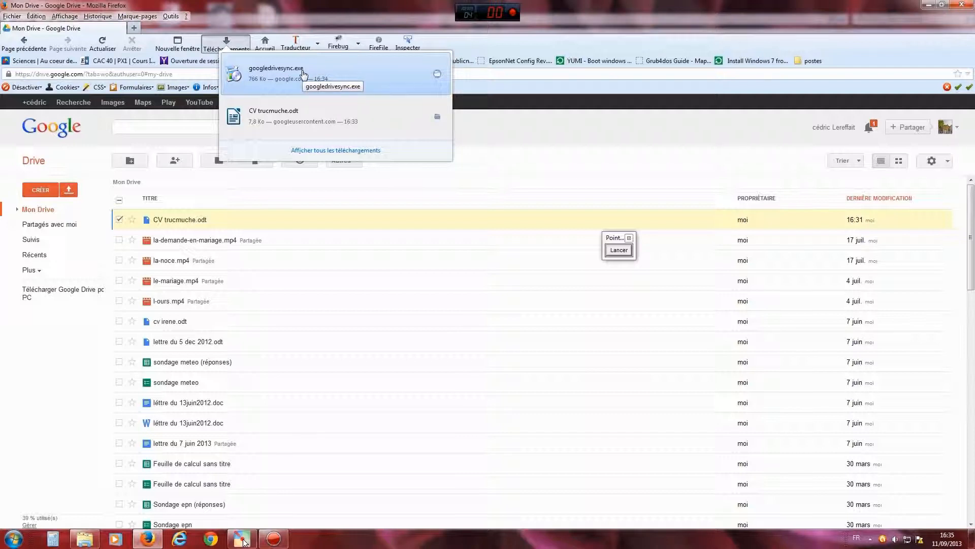
- Run the downloaded googledrivesync.exe installer until the 'thank you for installing' message appears
click(273, 78)
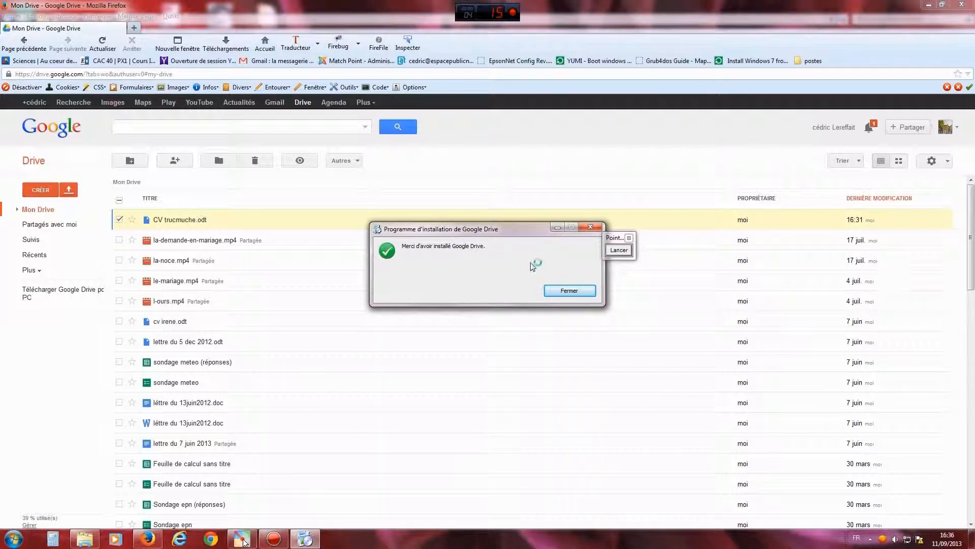
- Dismiss the installation-complete message and minimize Firefox to expose the Google Drive dialog
click(568, 291)
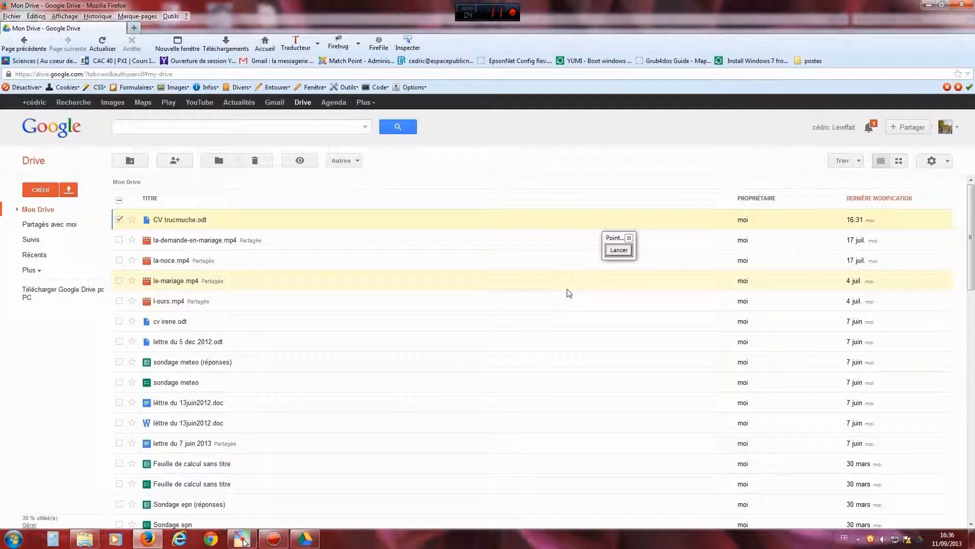
drag(610, 239, 654, 210)
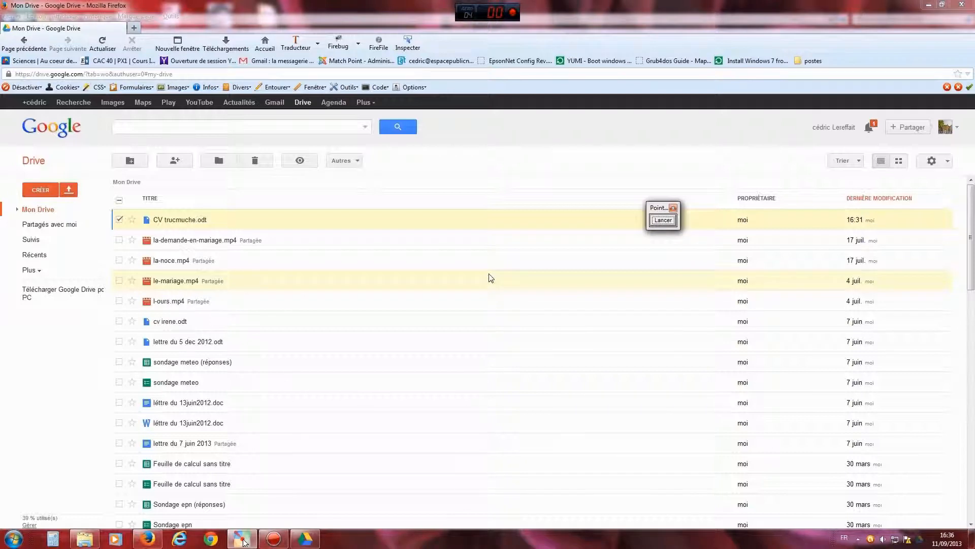
click(927, 6)
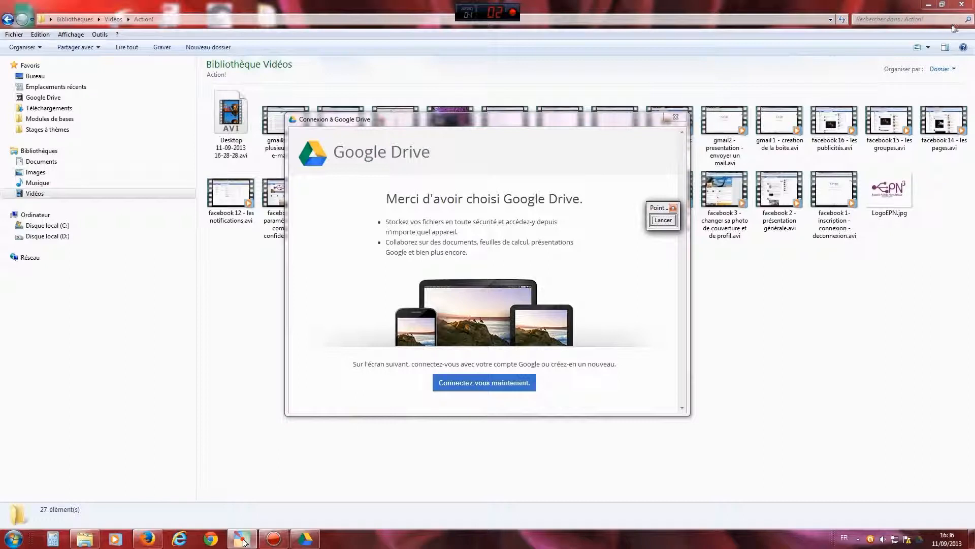
- Minimize the Vidéos window, centre the welcome dialog, and choose 'Connectez-vous maintenant'
click(928, 5)
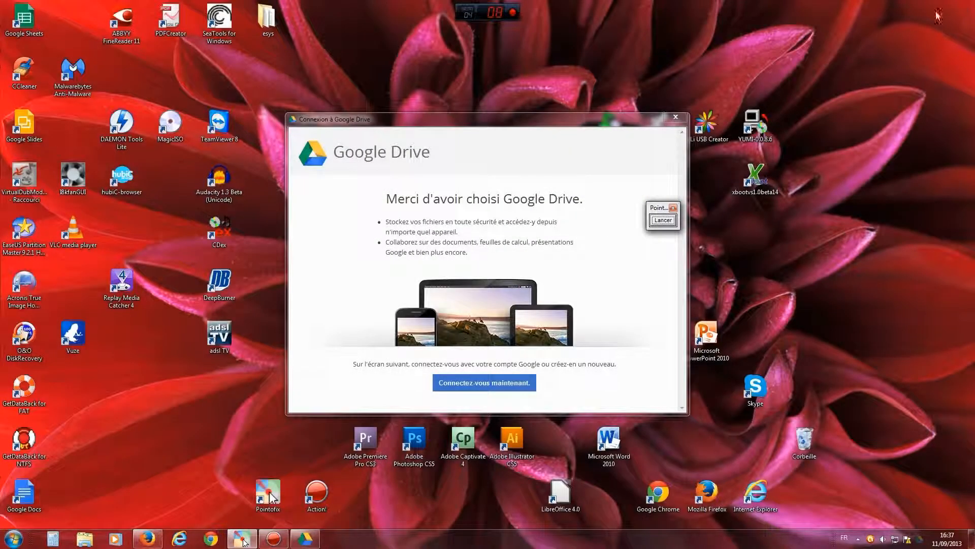
drag(595, 119, 552, 107)
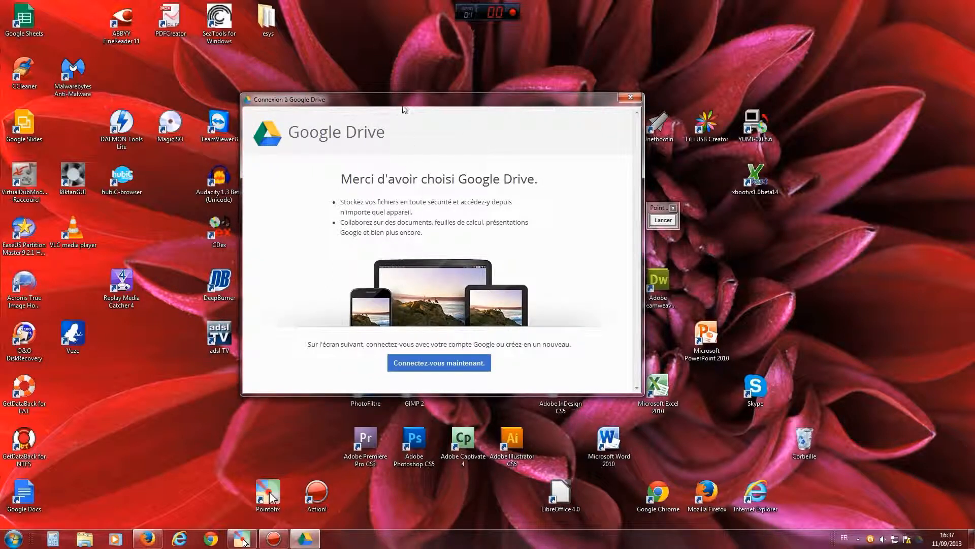
mouse_move(404, 107)
mouse_down()
mouse_move(507, 101)
mouse_move(493, 90)
mouse_move(557, 157)
mouse_move(569, 135)
mouse_move(505, 104)
mouse_move(359, 73)
mouse_move(391, 105)
mouse_up()
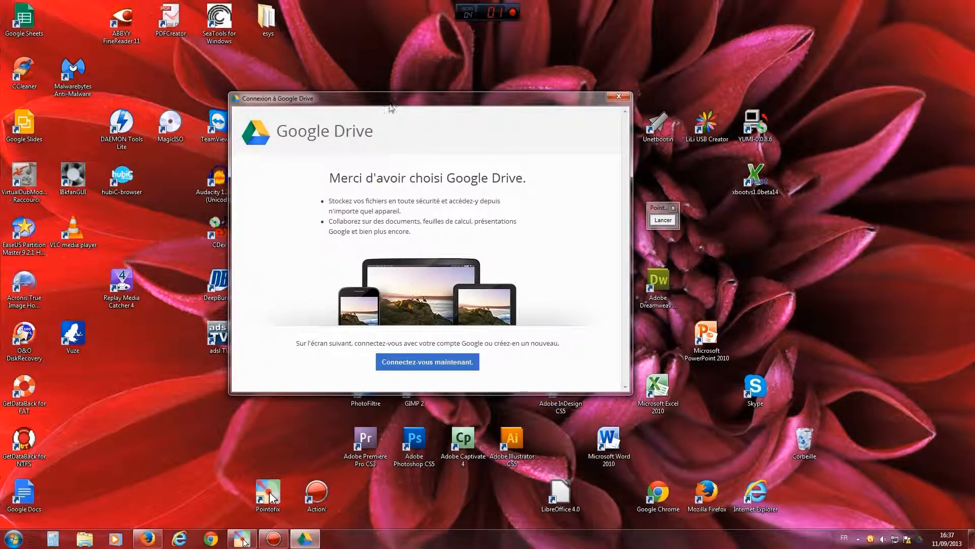
click(425, 363)
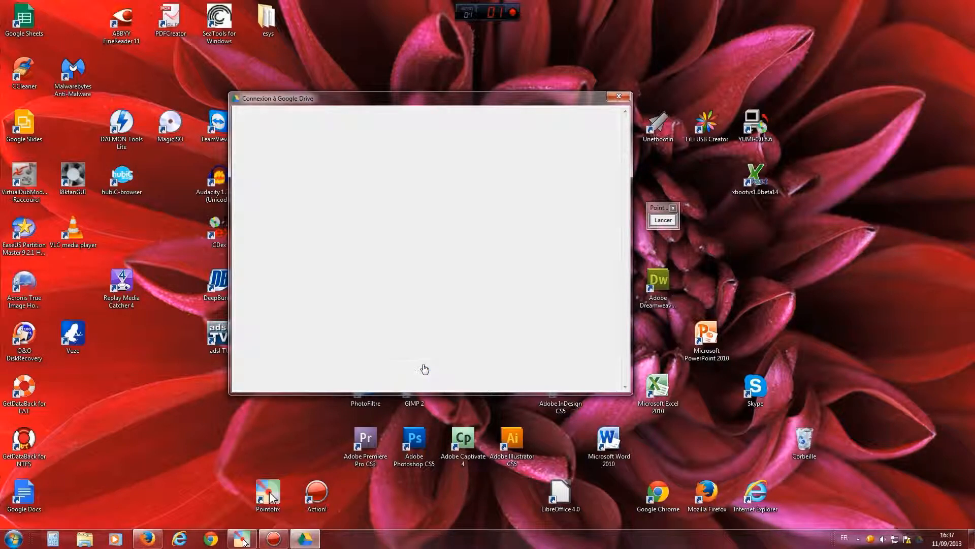
- Sign in with the account e-mail and password, then continue to the next setup page
click(351, 193)
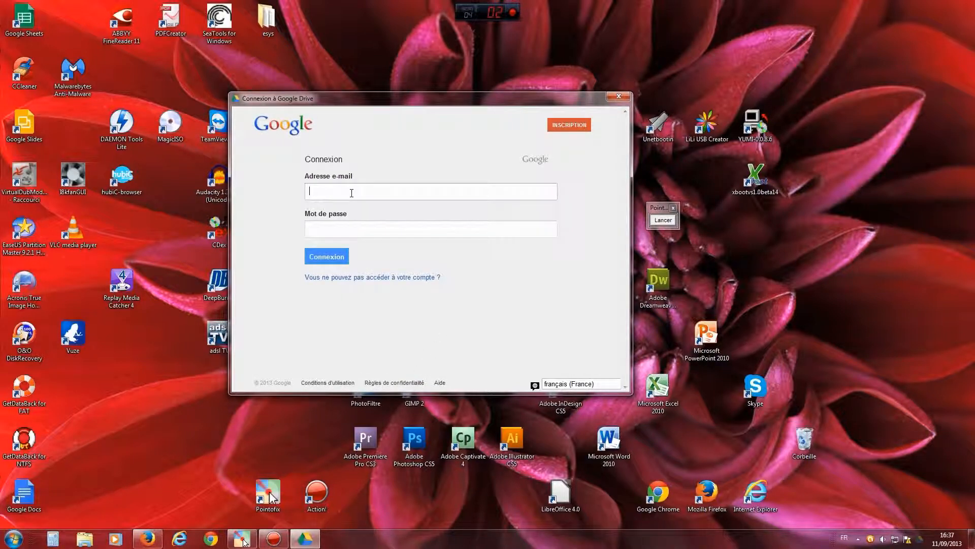
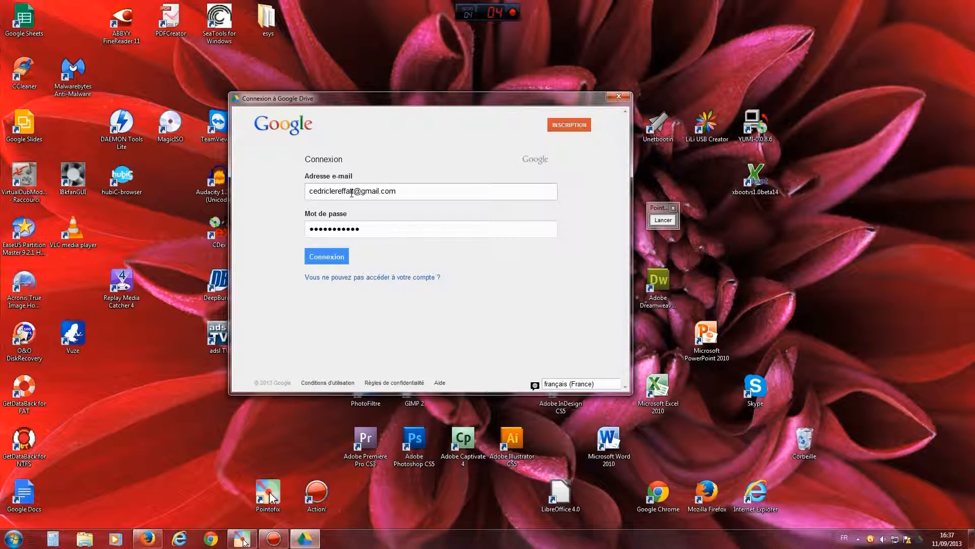
click(335, 260)
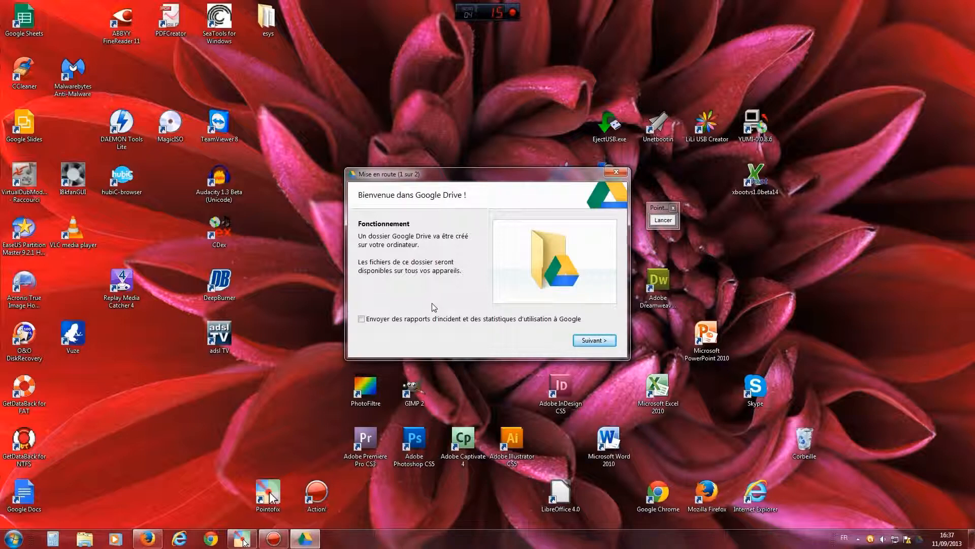
click(594, 342)
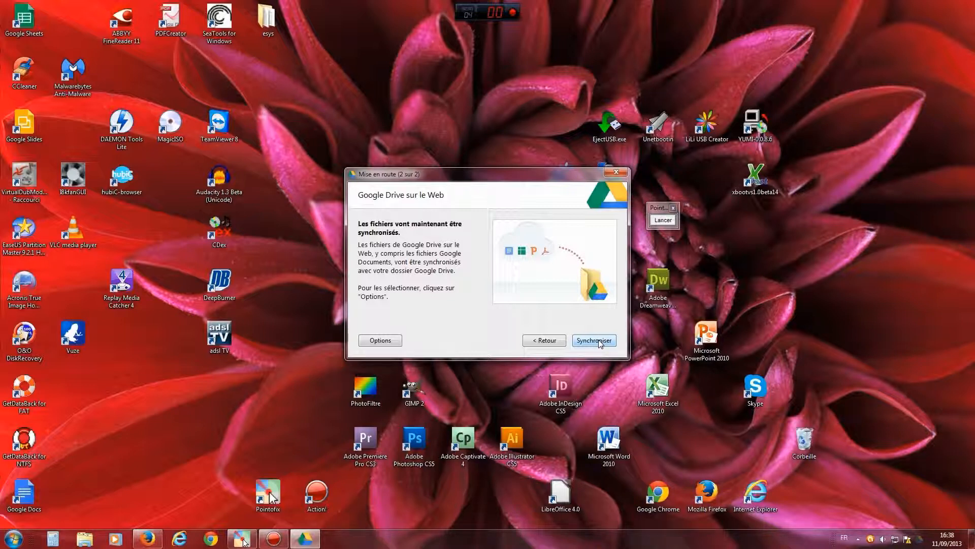
- Open the Options from page 2 of the Mise en route wizard
click(381, 340)
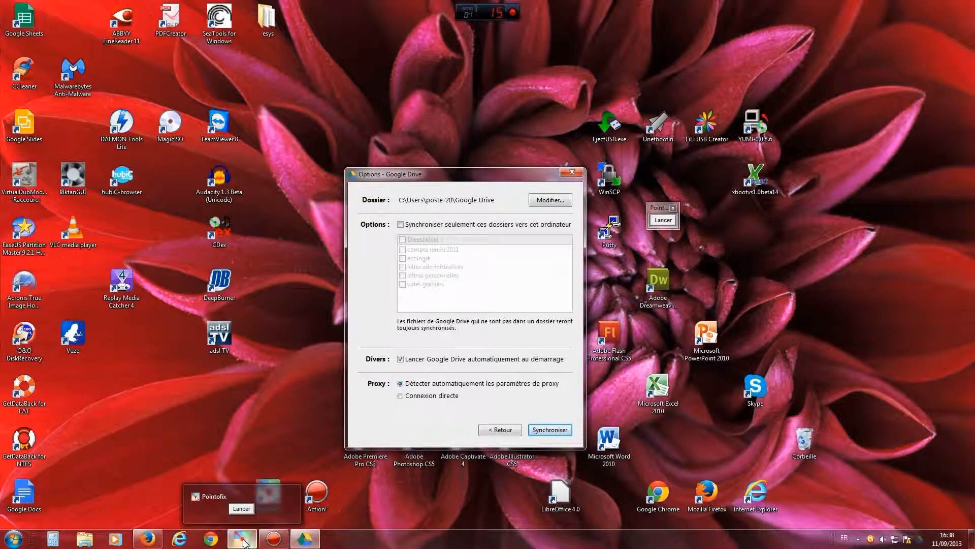
click(245, 541)
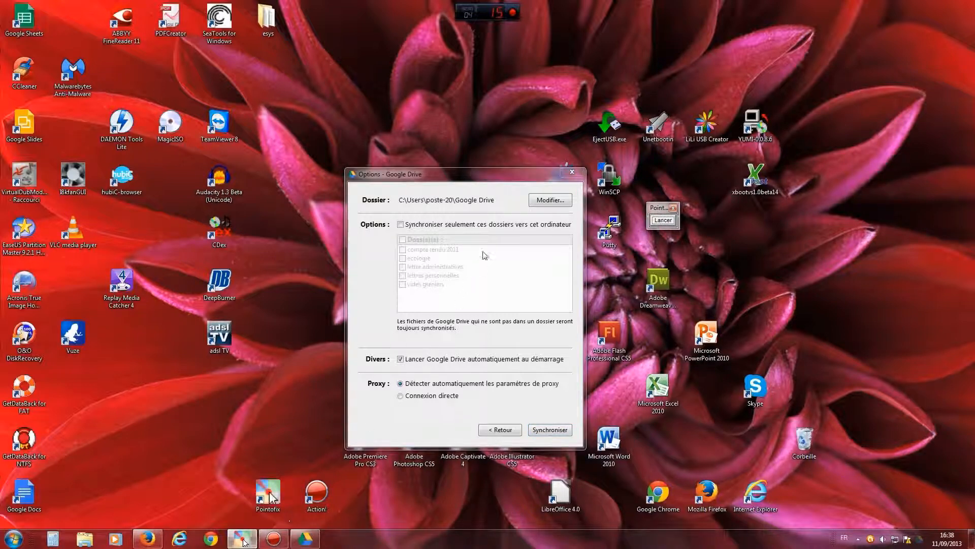
- Annotate the Dossier path (Users, poste-20, Google Drive) with arrows, then clear them
click(513, 289)
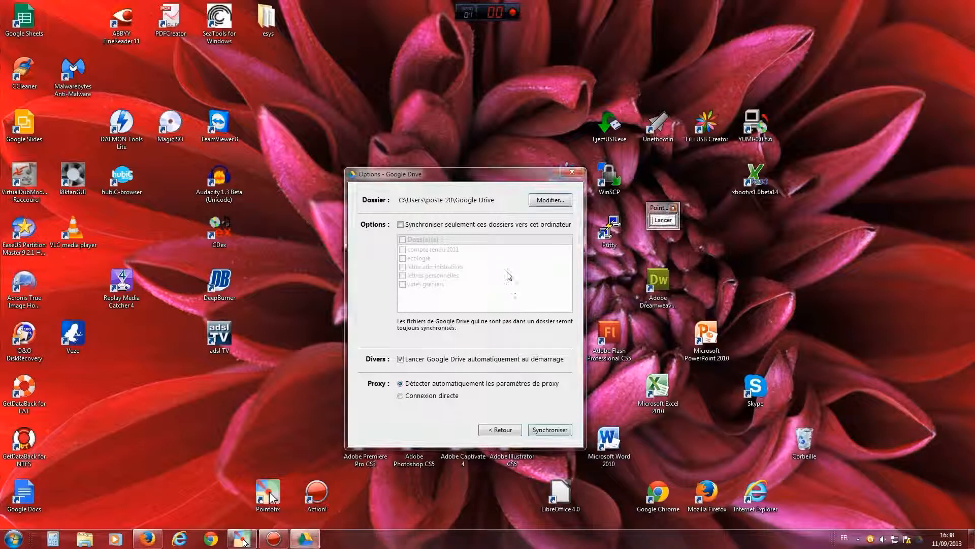
click(661, 220)
drag(496, 276, 480, 205)
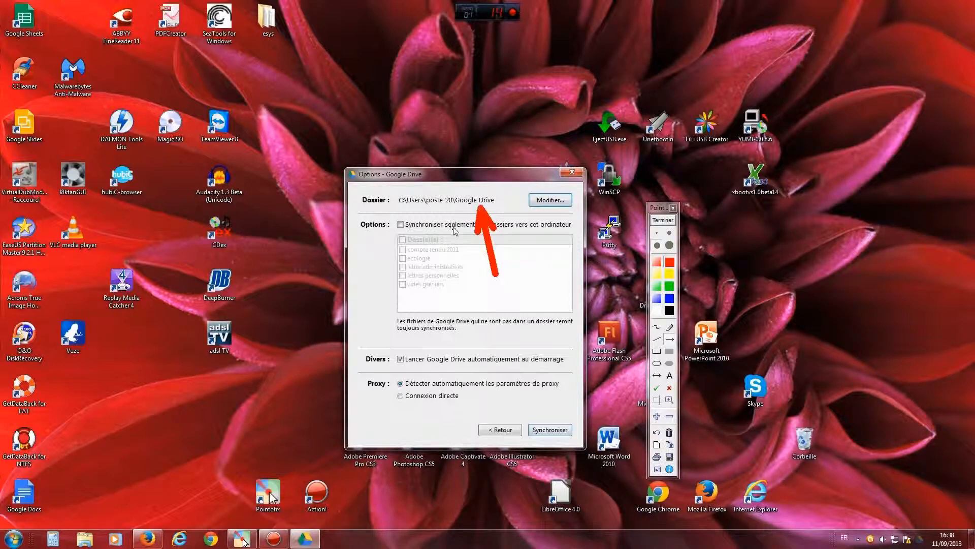
drag(431, 250, 442, 207)
drag(388, 247, 414, 205)
drag(358, 223, 394, 207)
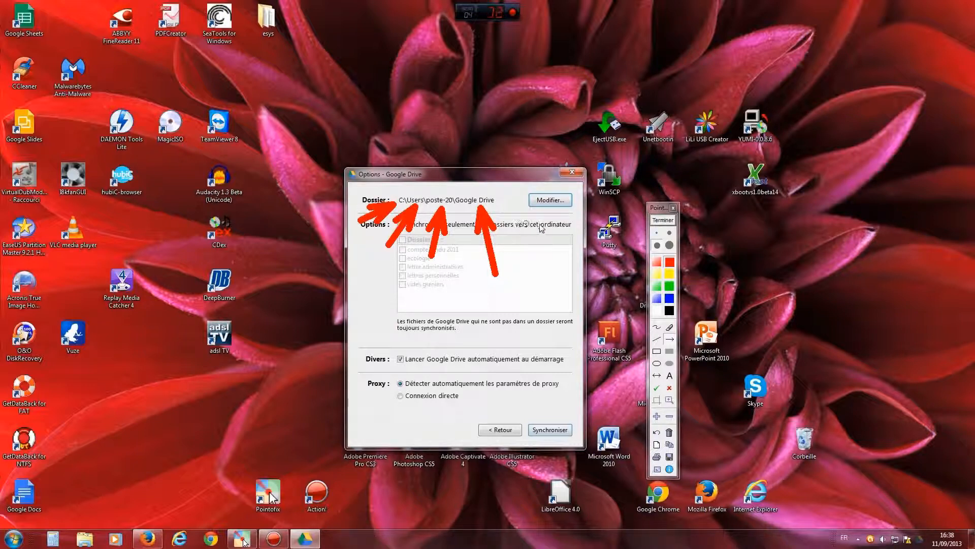
click(658, 221)
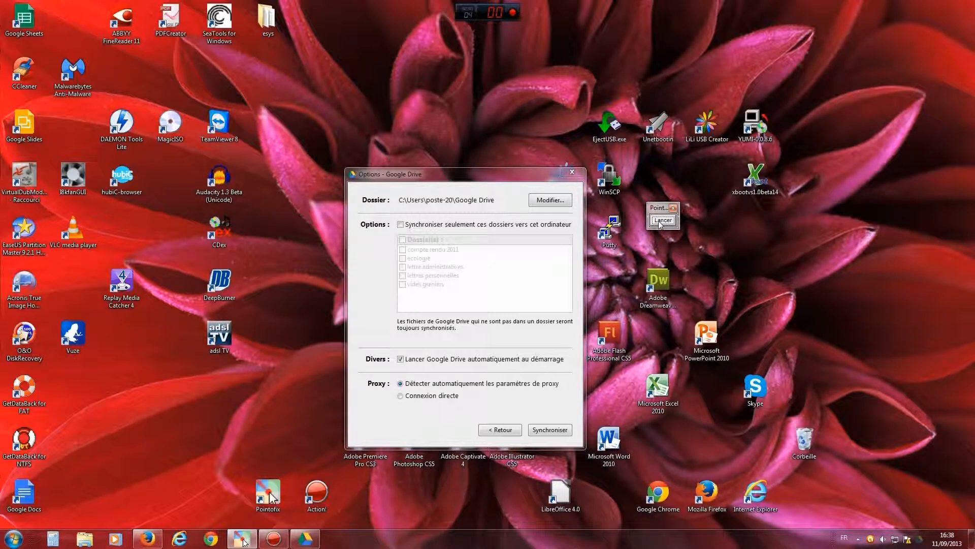
- Point an arrow at the Modifier option, clear it, and open the folder browser
click(662, 221)
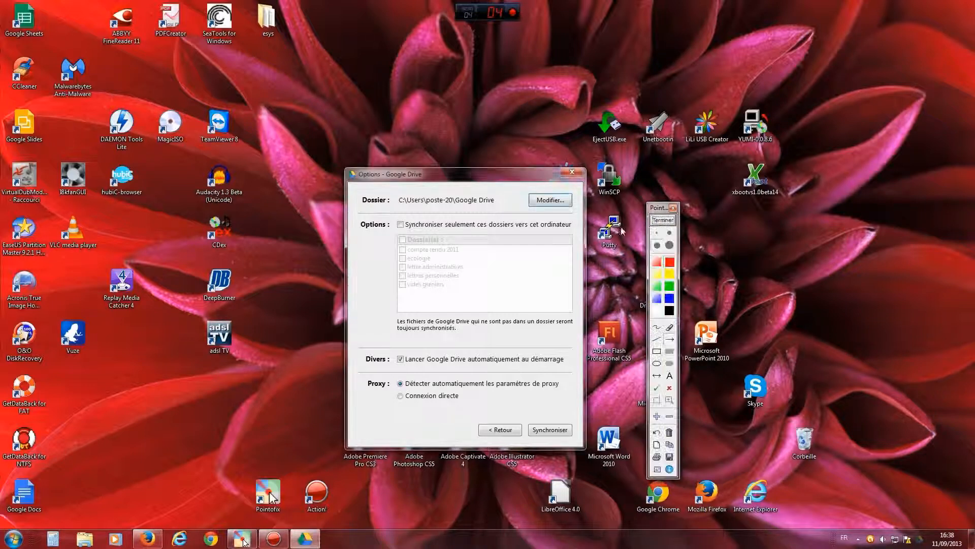
drag(536, 288, 551, 212)
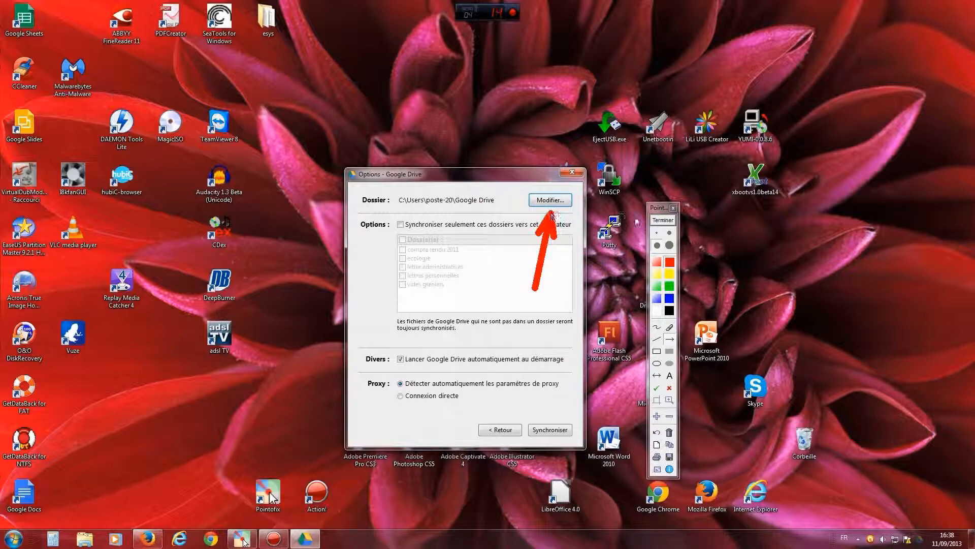
click(663, 222)
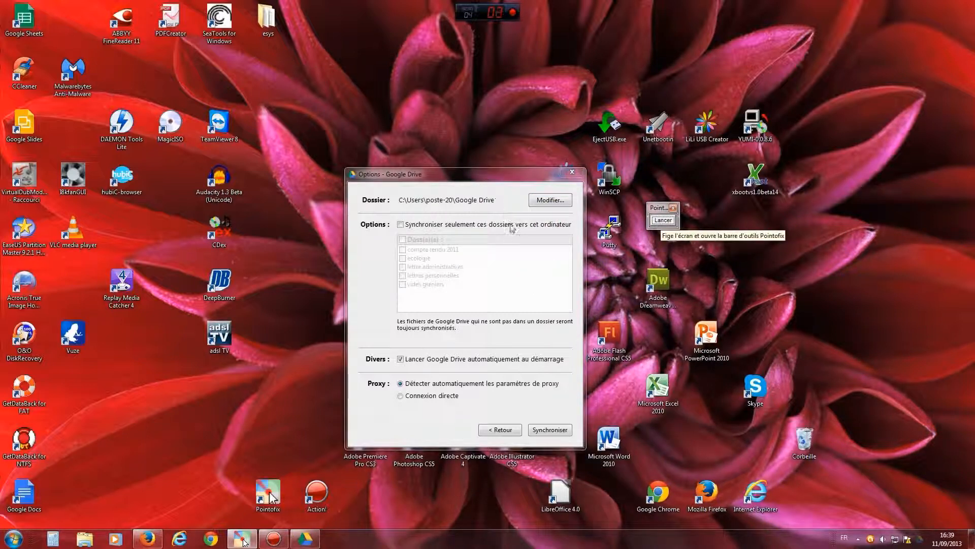
click(548, 202)
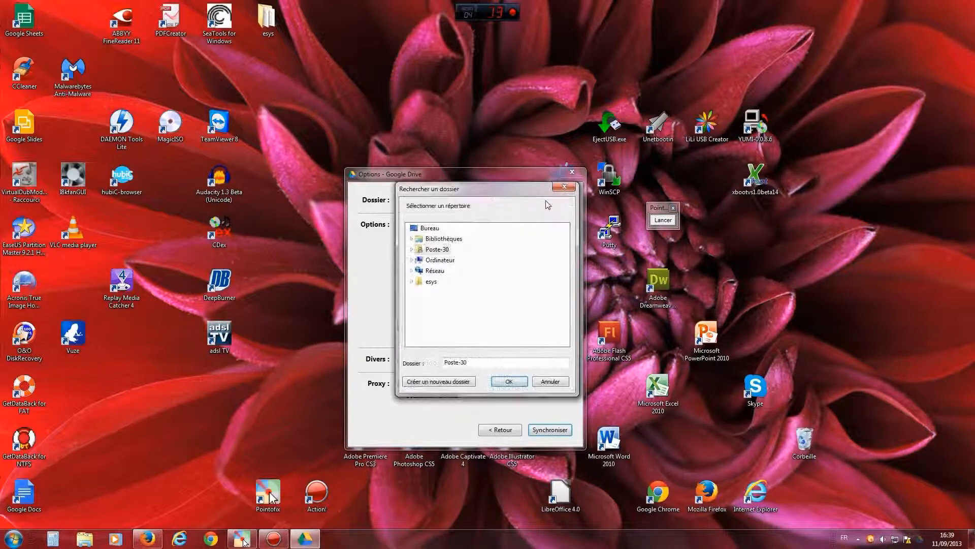
- Pick Bureau as the sync folder, then dismiss the 'folder not empty' error
click(433, 229)
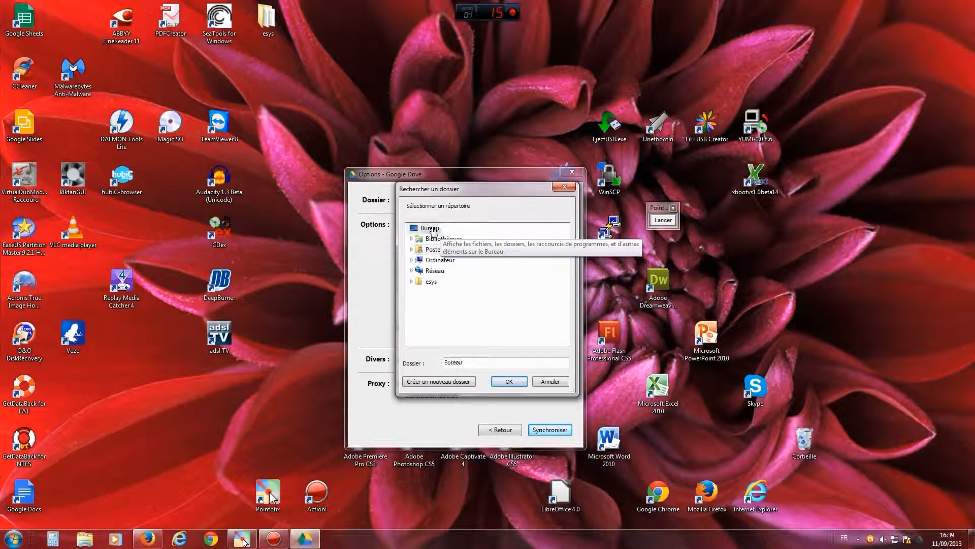
click(509, 382)
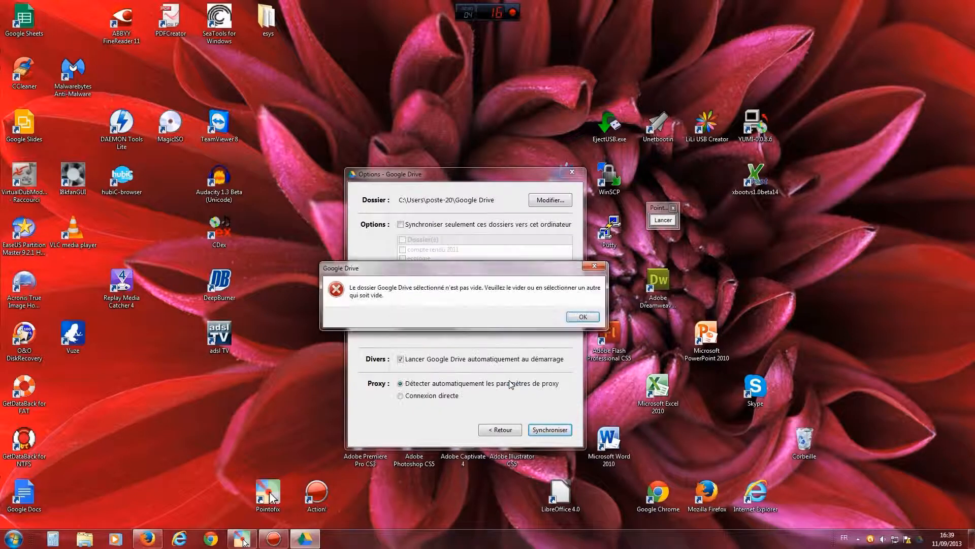
click(583, 316)
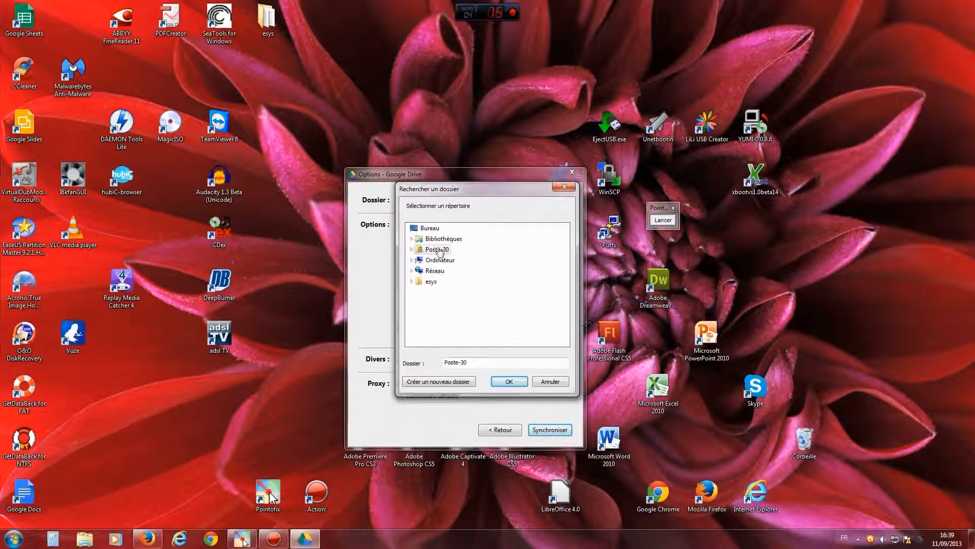
- Create a 'google drive' folder on Bureau and confirm it as the sync location
click(431, 230)
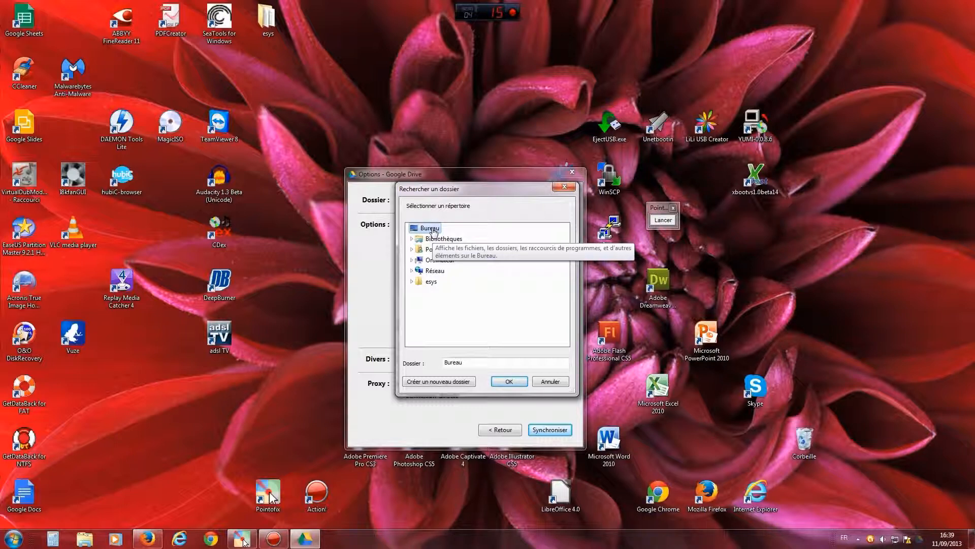
click(448, 382)
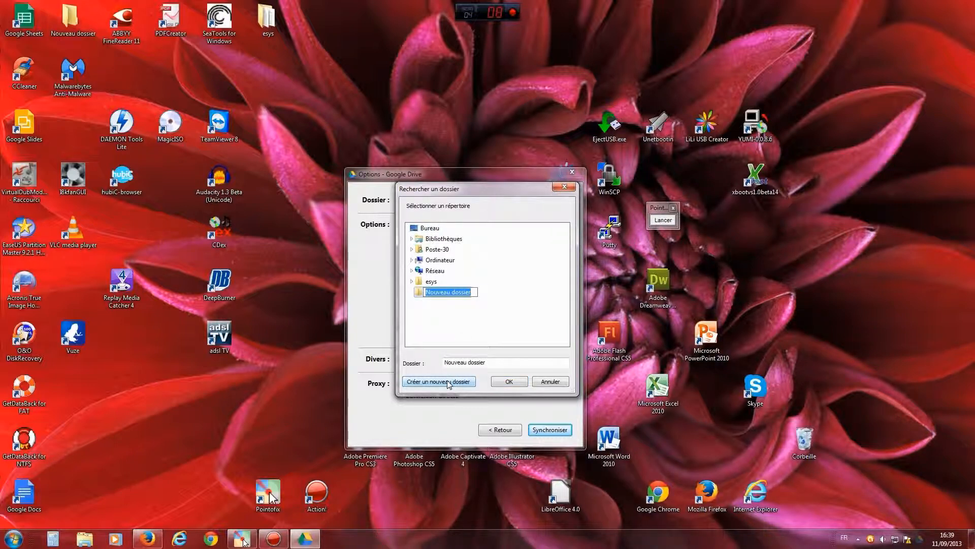
text(google )
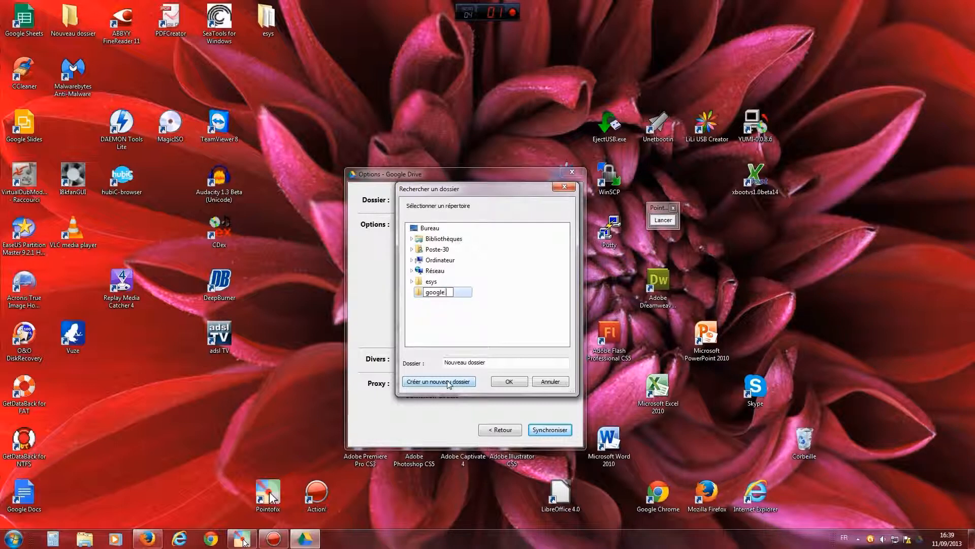
text(drive)
key(Return)
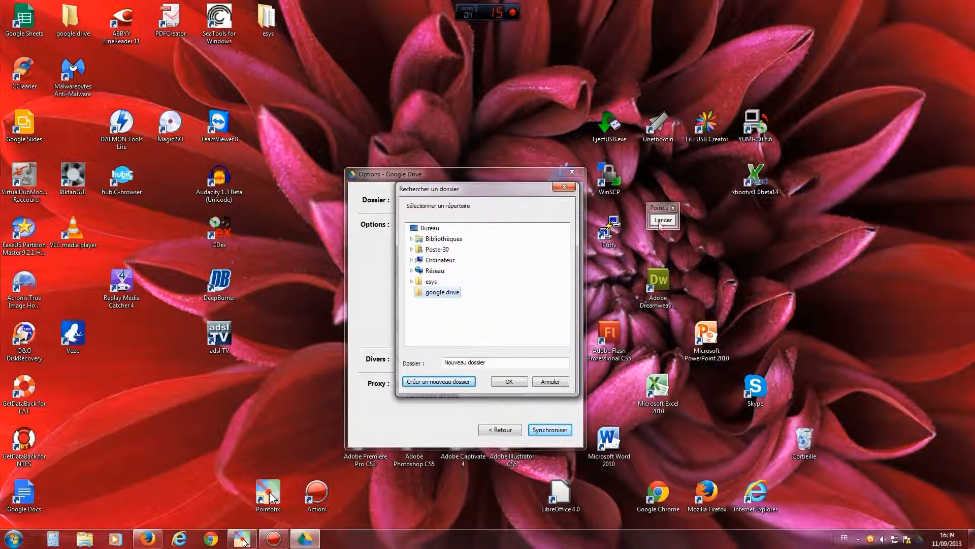
click(438, 292)
click(509, 380)
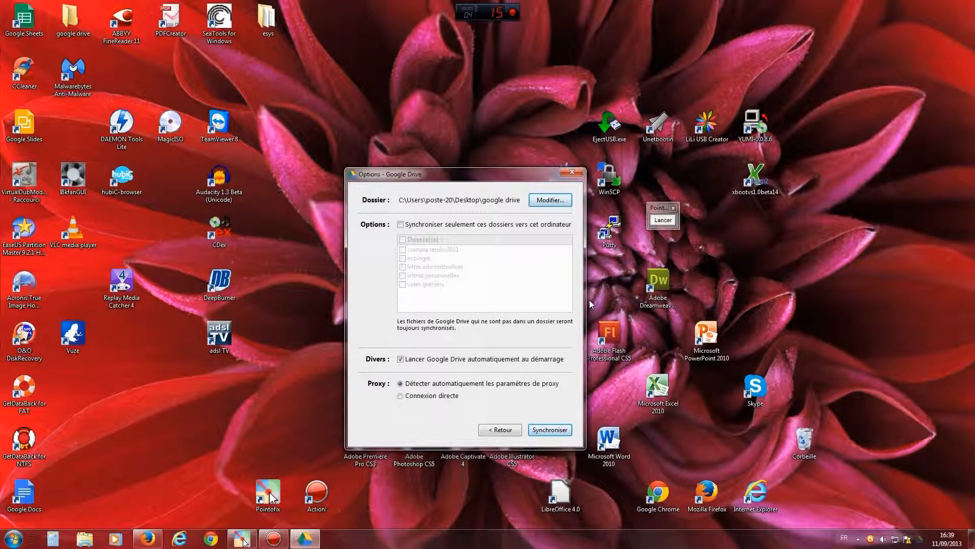
- Highlight the Desktop\google drive path and toggle selective sync on, then back to all folders
drag(483, 198, 533, 199)
click(502, 201)
click(401, 225)
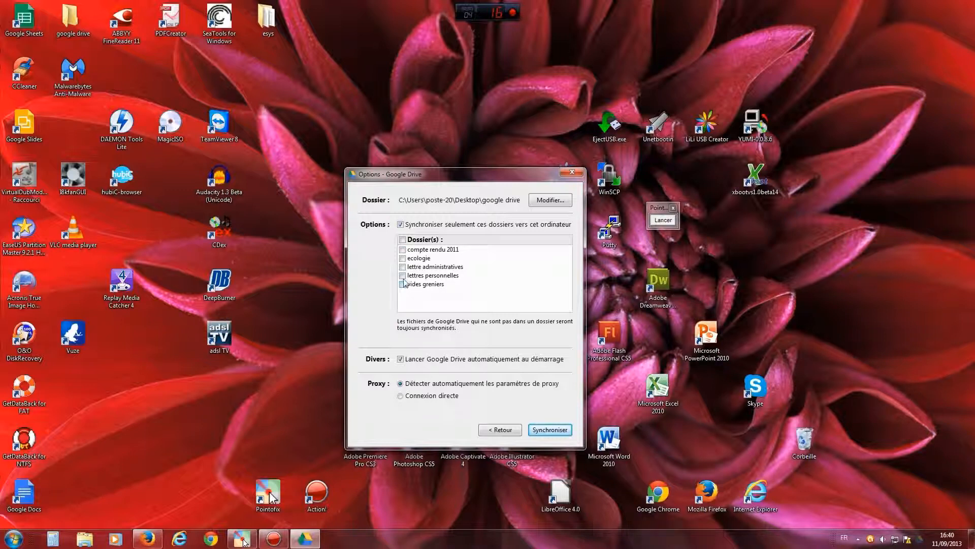
click(402, 225)
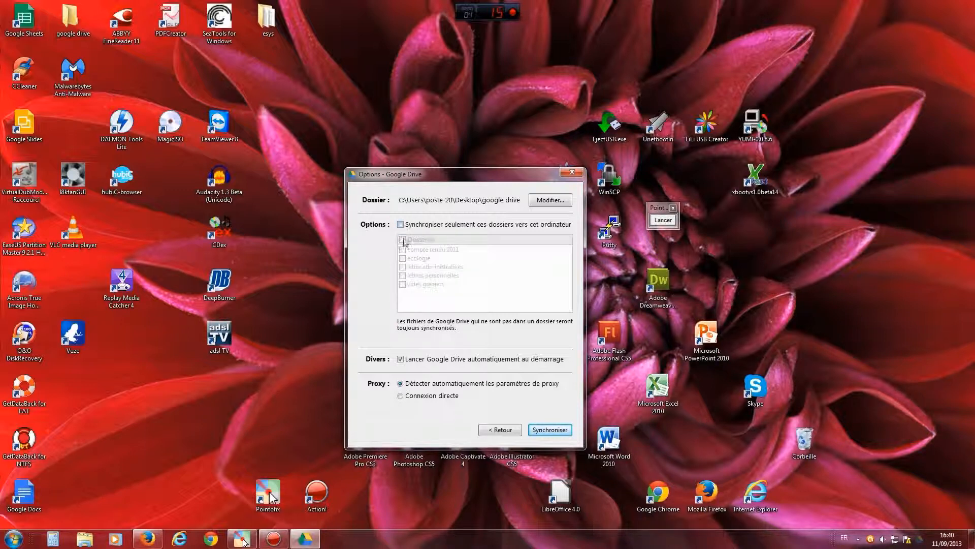
click(663, 220)
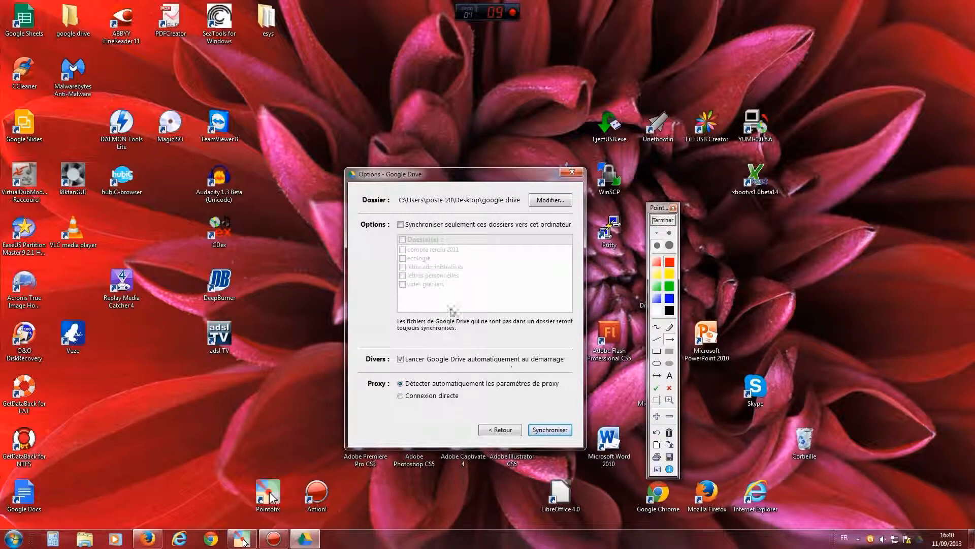
drag(361, 300, 399, 357)
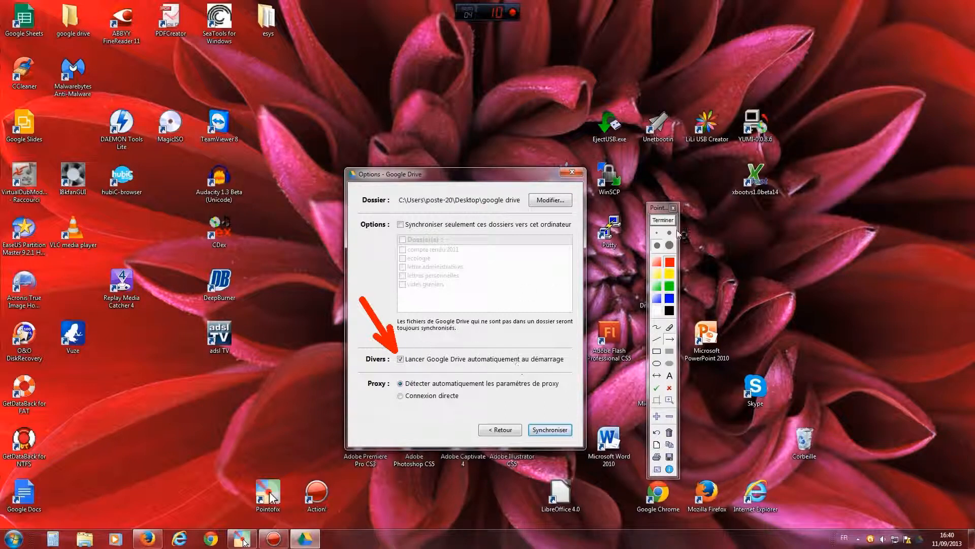
click(663, 220)
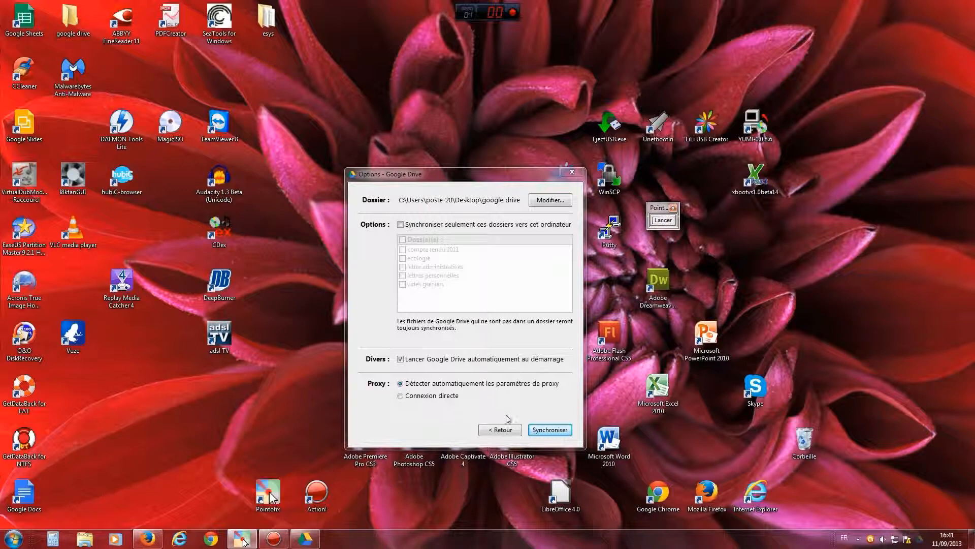
- Confirm the options to start syncing and draw arrows at the Google Drive tray icon
click(551, 430)
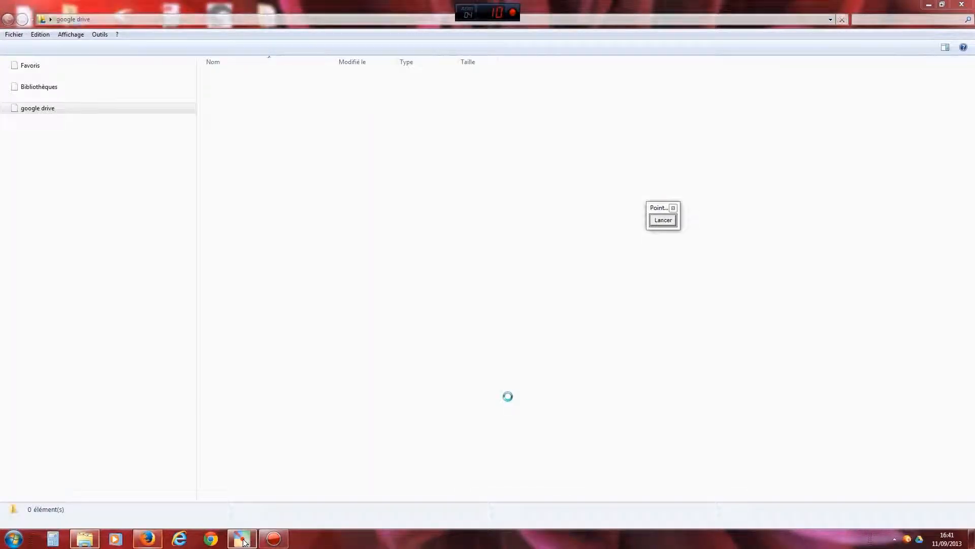
click(663, 220)
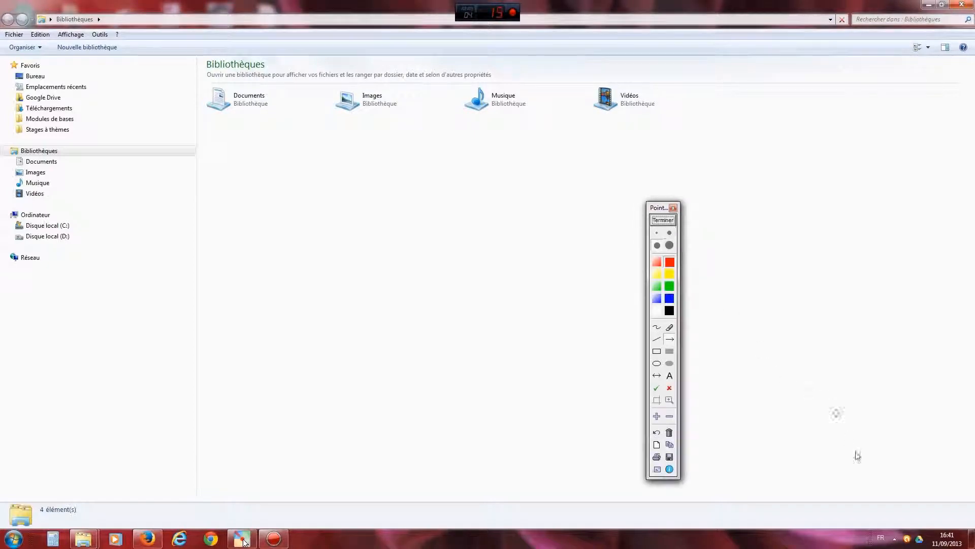
drag(905, 380, 918, 528)
drag(902, 404, 916, 529)
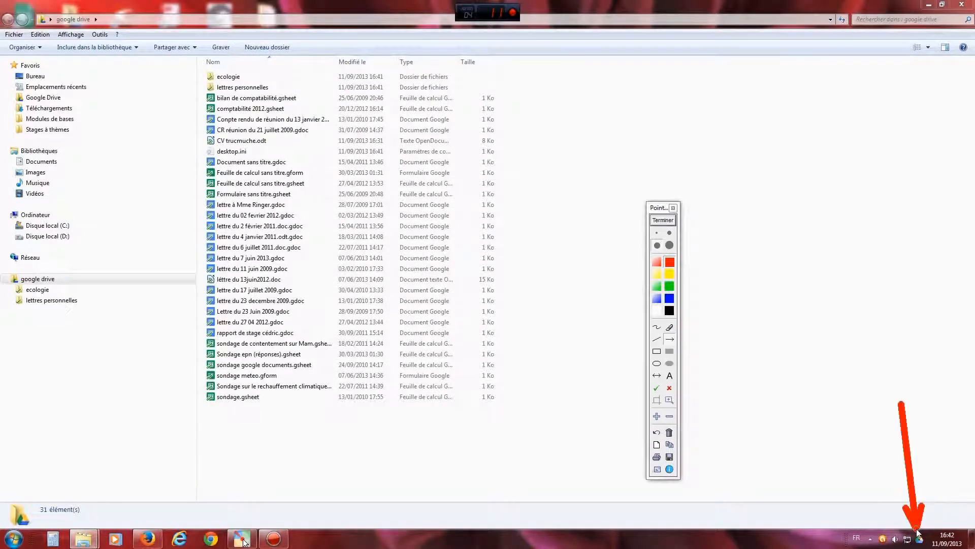
click(669, 222)
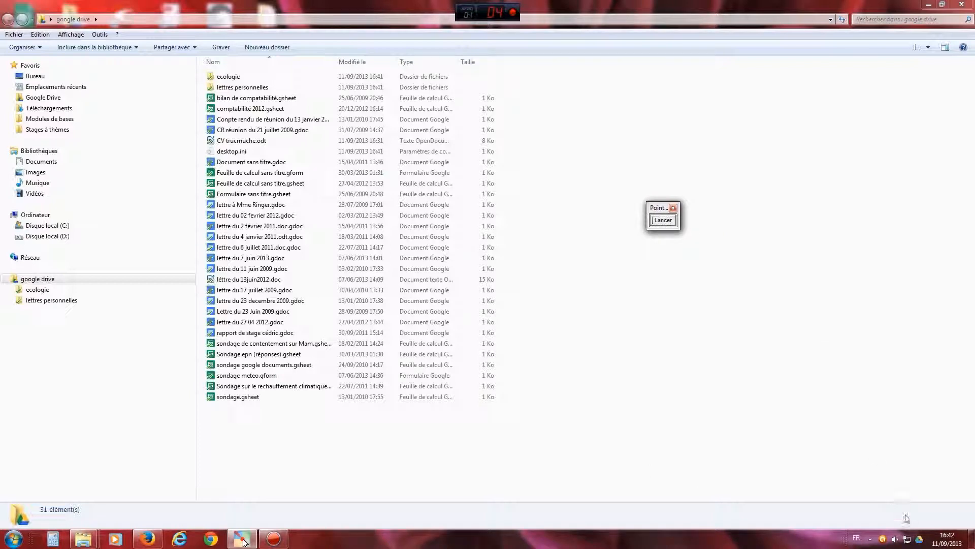
- Open and dismiss the Google Drive tray menu, then close the google drive folder window
click(919, 537)
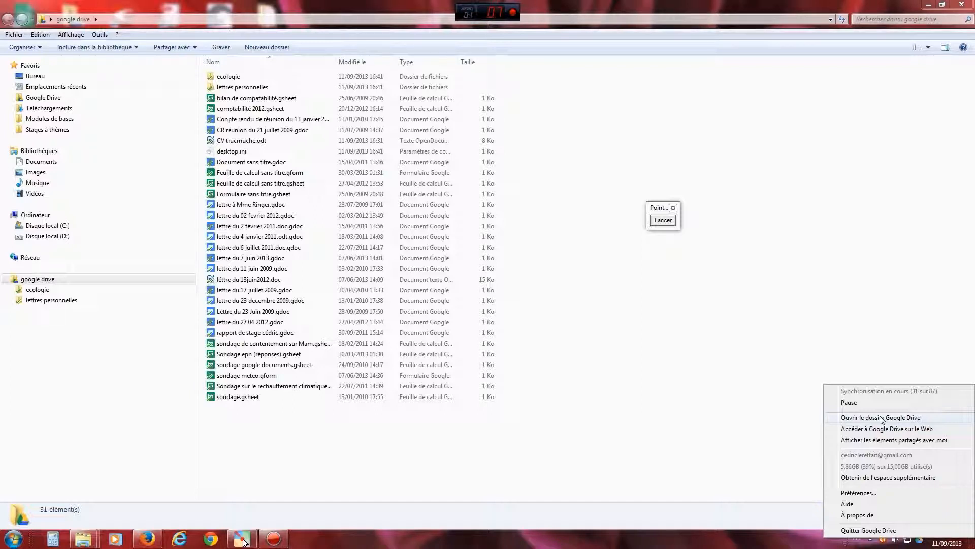
click(719, 461)
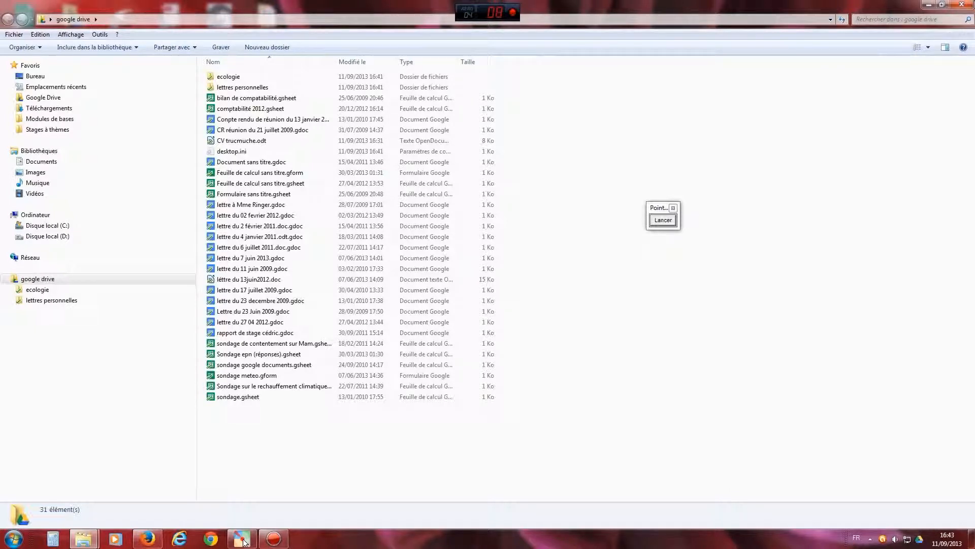
click(964, 4)
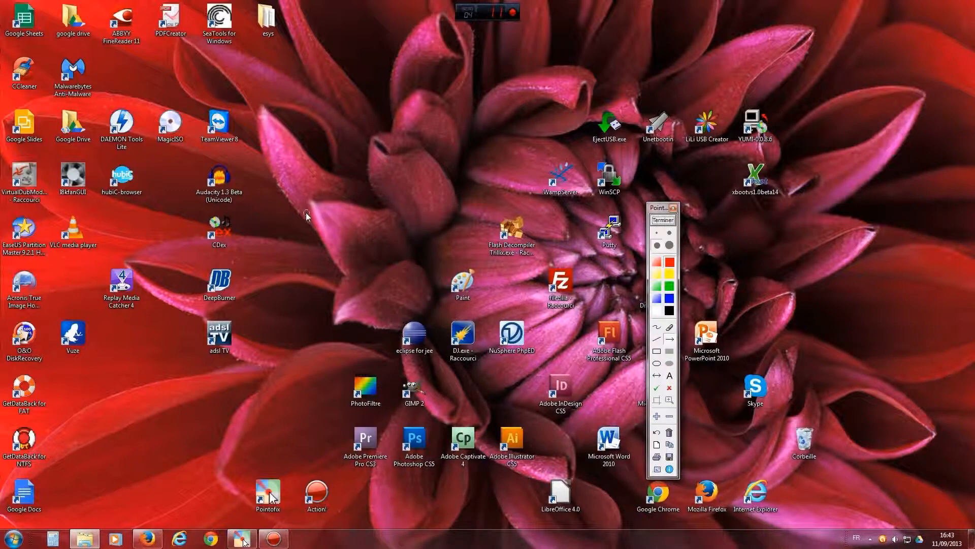
- Point an arrow at the Google Drive desktop shortcut and open the synced folder
drag(145, 241, 82, 149)
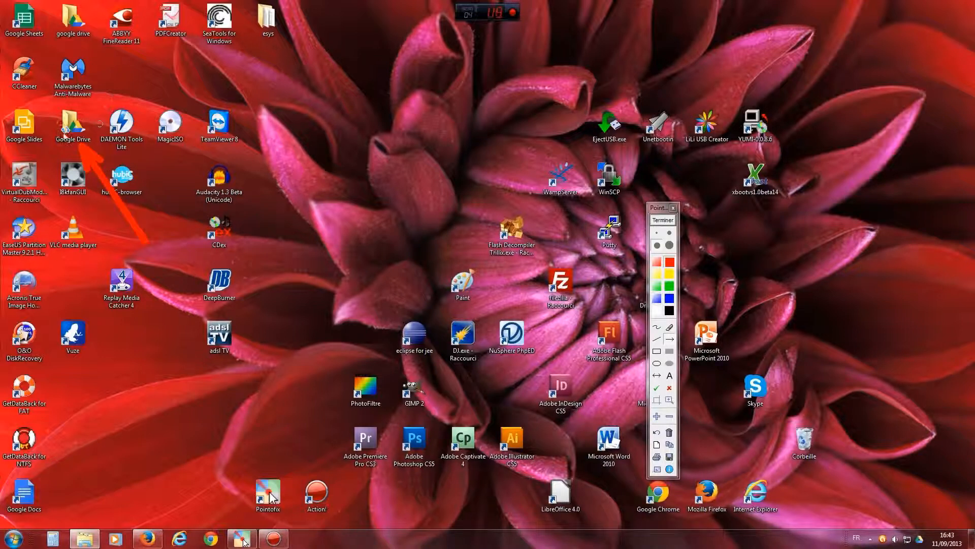
click(670, 221)
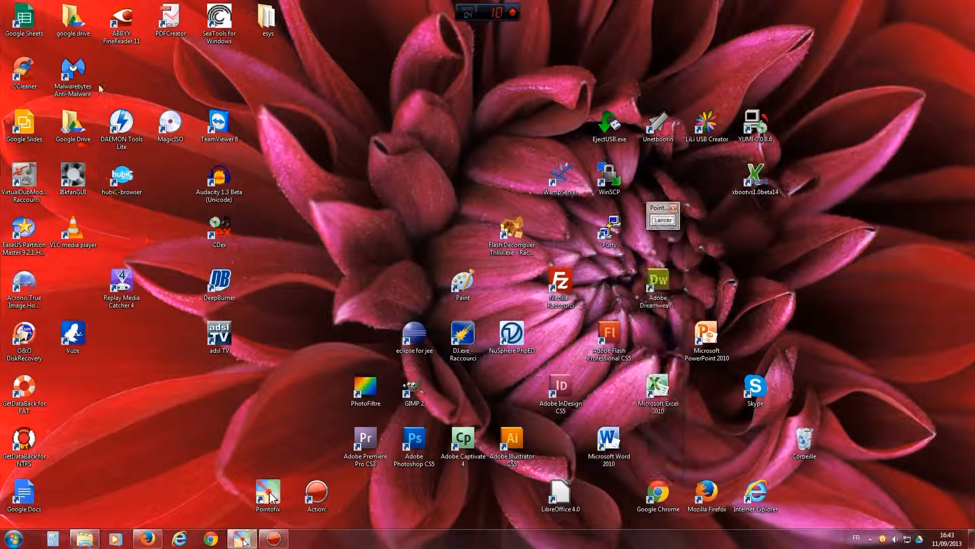
double_click(73, 126)
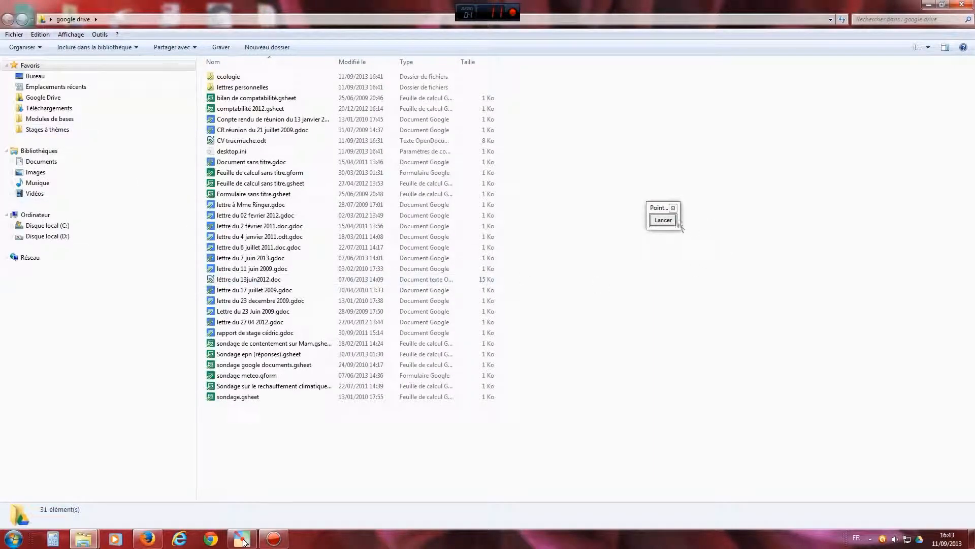
- Circle the synced file list with the Pointofix red pen, then show the Images library
drag(659, 210, 734, 223)
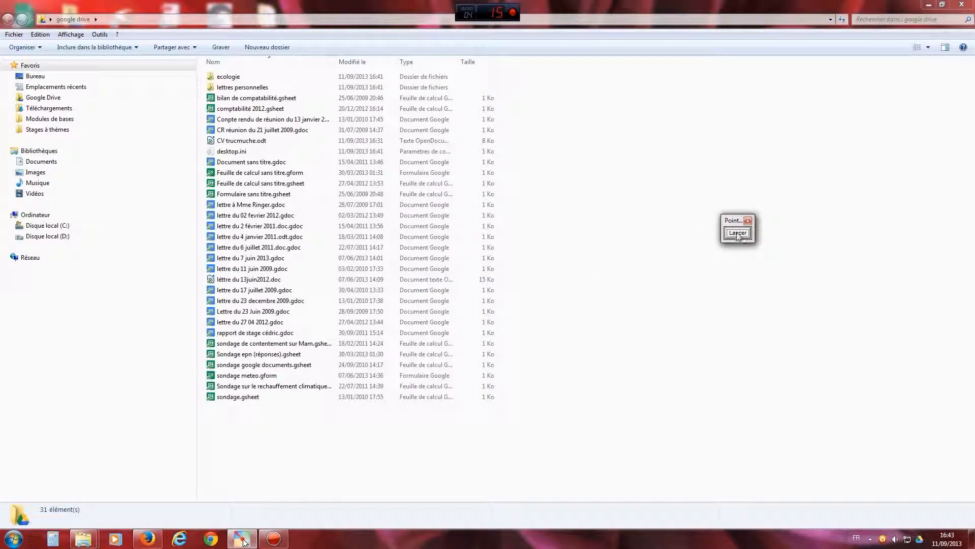
click(738, 234)
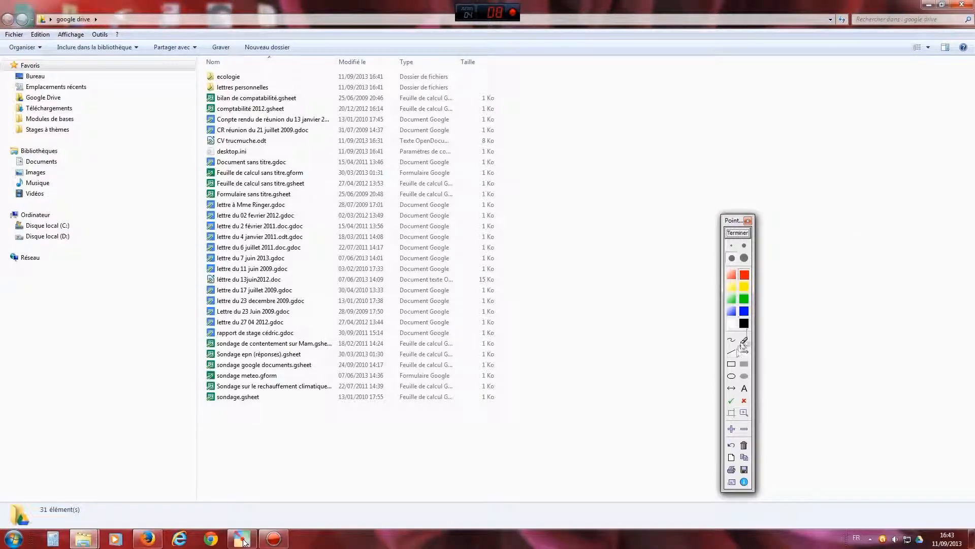
click(731, 339)
mouse_move(321, 63)
mouse_down()
mouse_move(244, 52)
mouse_move(187, 70)
mouse_move(179, 363)
mouse_move(203, 414)
mouse_move(298, 433)
mouse_move(389, 245)
mouse_move(329, 74)
mouse_move(313, 61)
mouse_up()
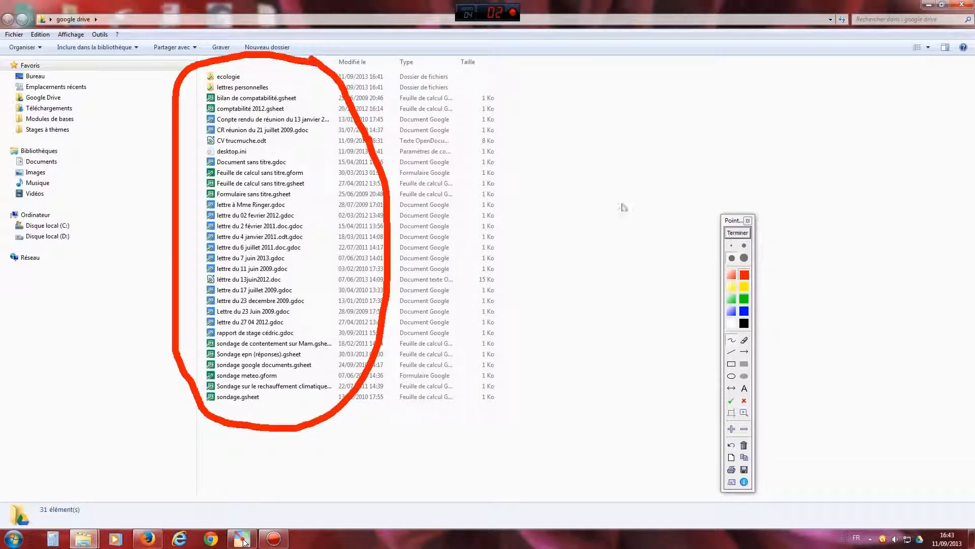
click(738, 233)
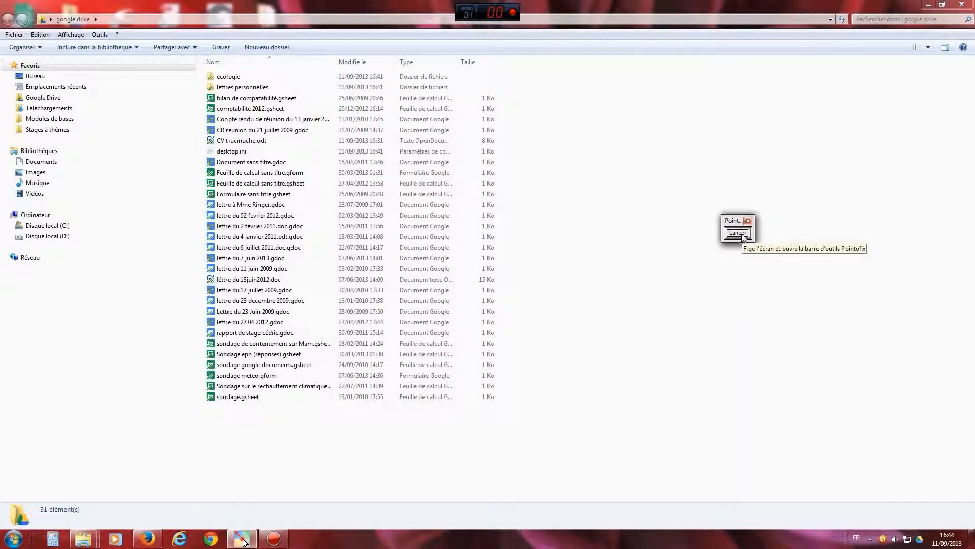
drag(726, 225, 737, 224)
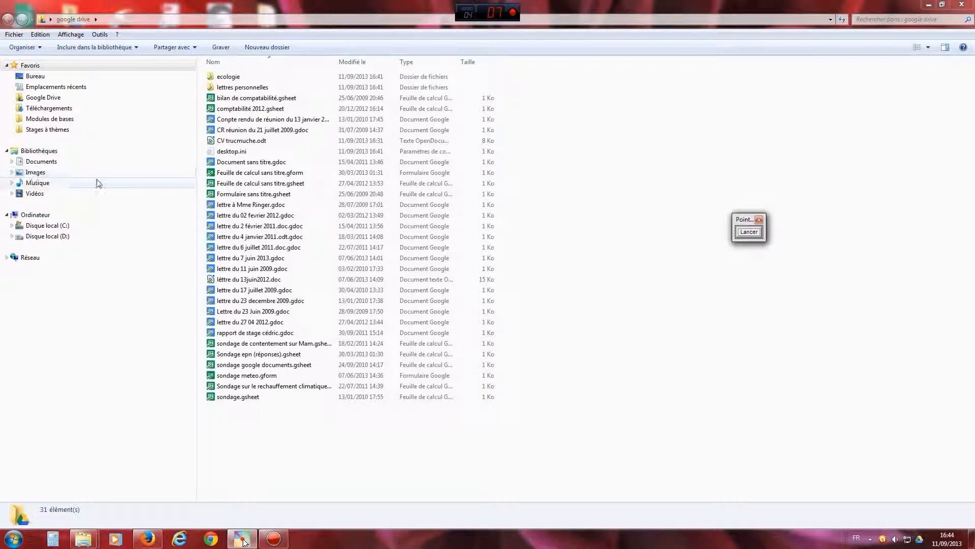
click(34, 174)
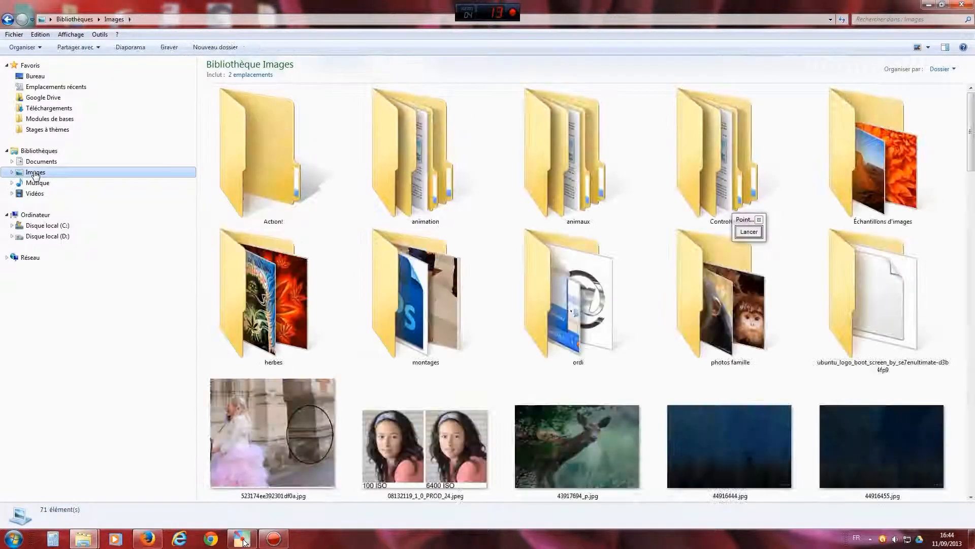
- Point out the Google Drive favourite link with a Pointofix arrow
drag(973, 147, 974, 226)
mouse_move(243, 543)
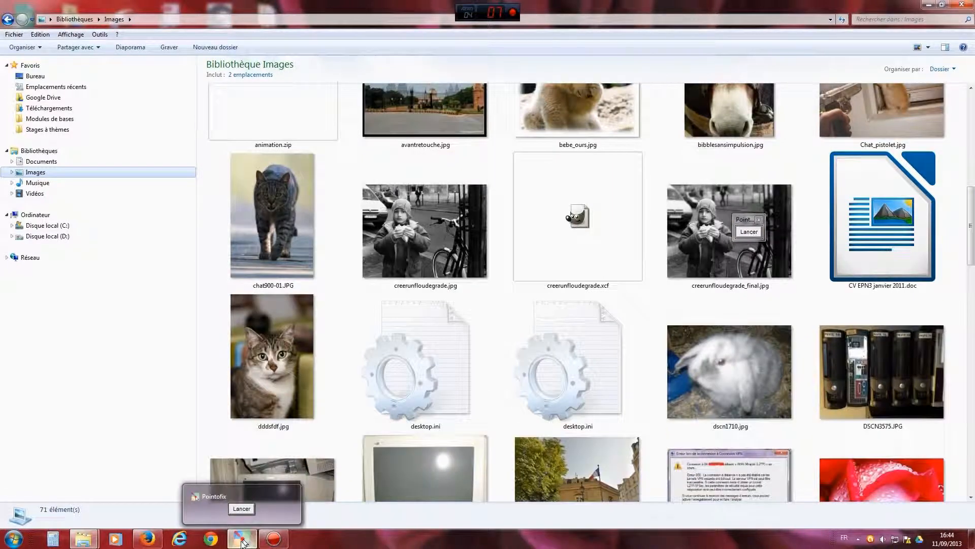
click(243, 543)
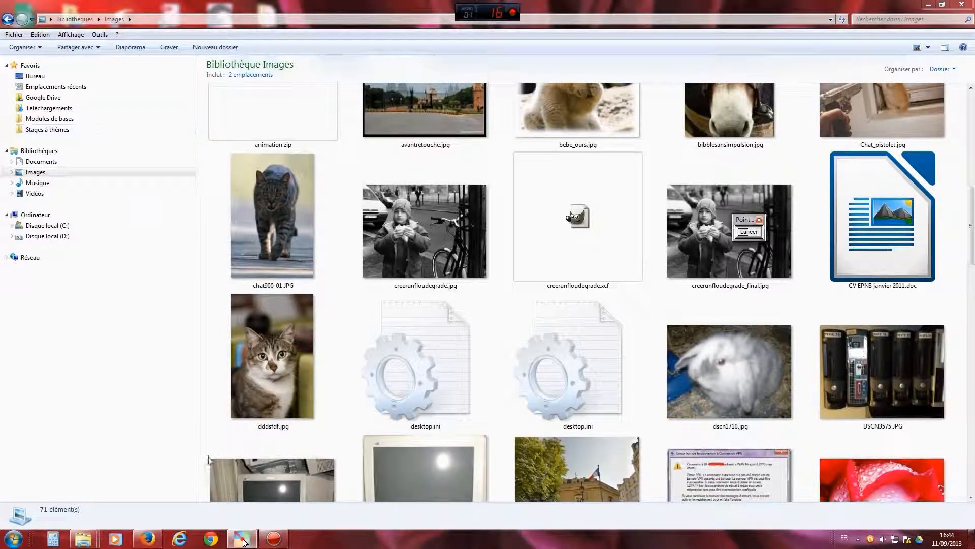
click(244, 542)
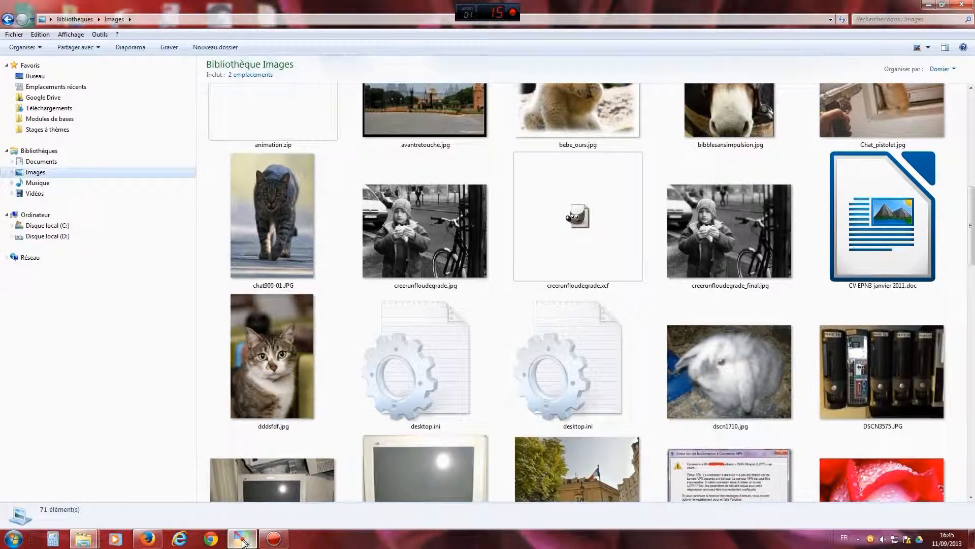
click(242, 539)
click(749, 229)
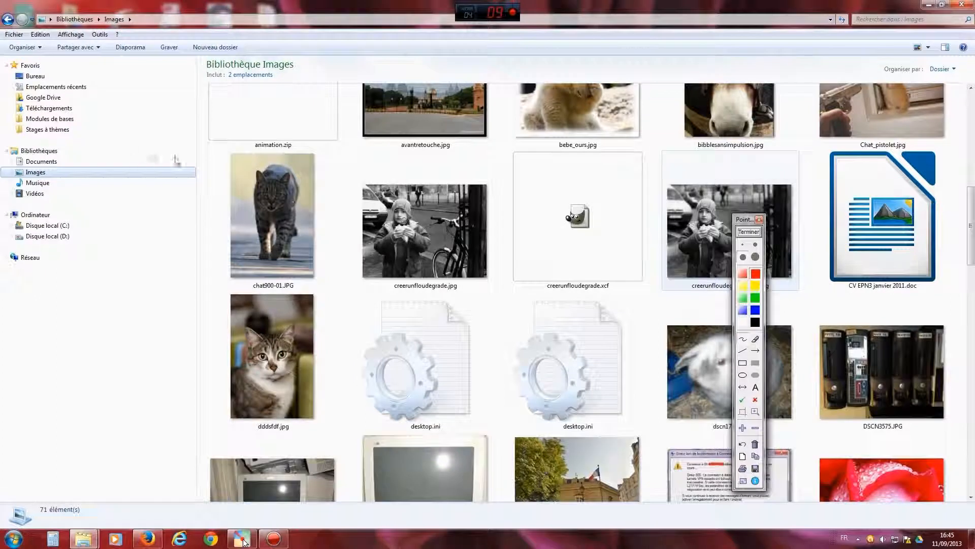
mouse_move(170, 133)
mouse_down()
mouse_move(67, 97)
mouse_move(79, 113)
mouse_move(105, 91)
mouse_up()
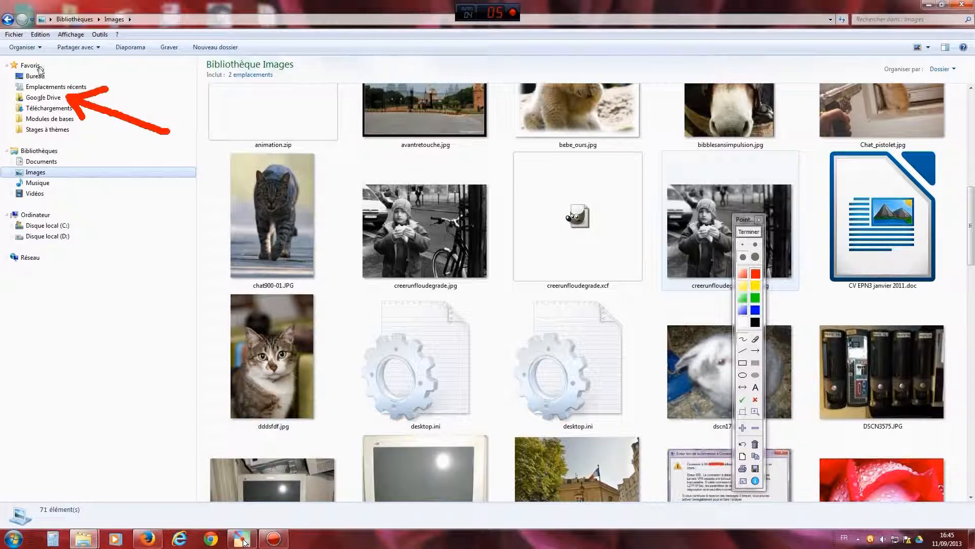
click(748, 231)
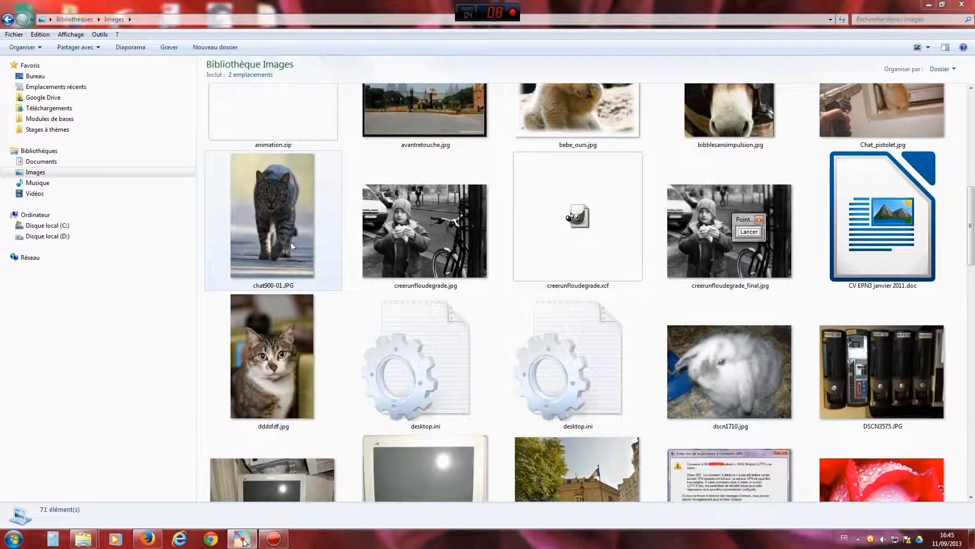
- Drag chat900-01.JPG, then img8797jp.jpg, from Images onto the Google Drive favourite
click(278, 212)
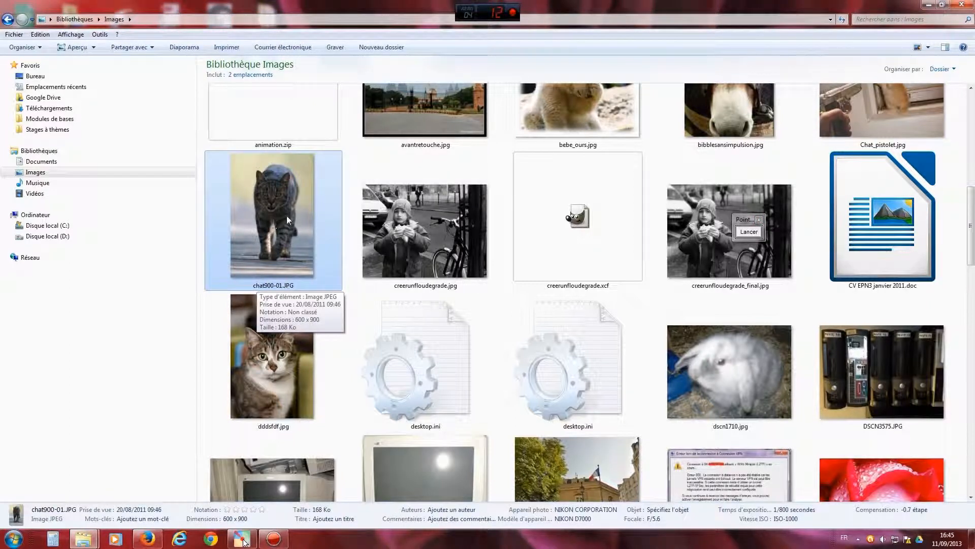
drag(287, 223, 55, 99)
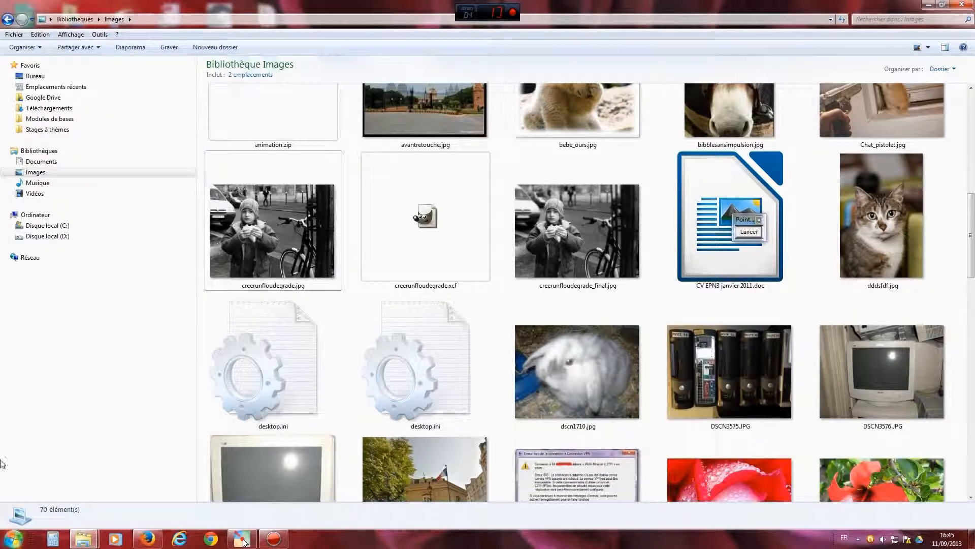
drag(970, 214, 970, 284)
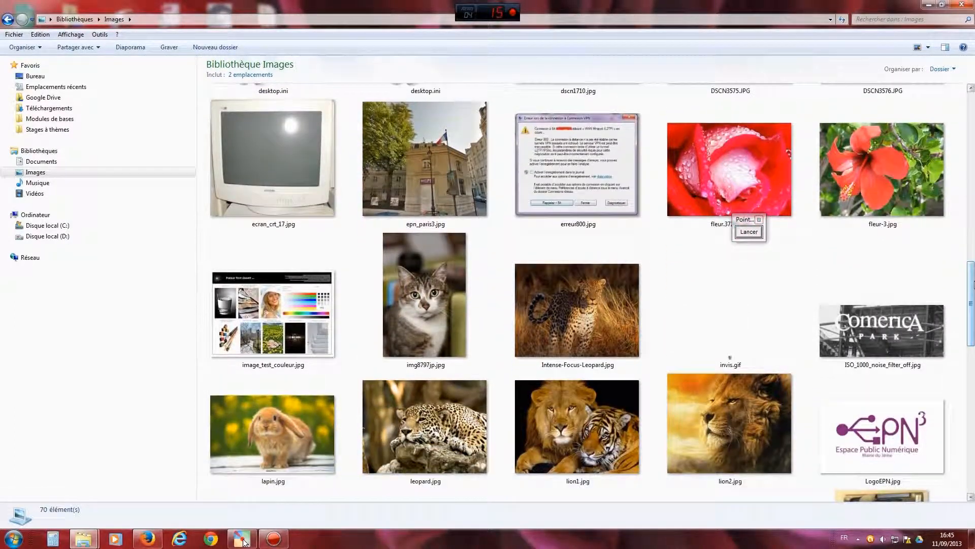
click(419, 314)
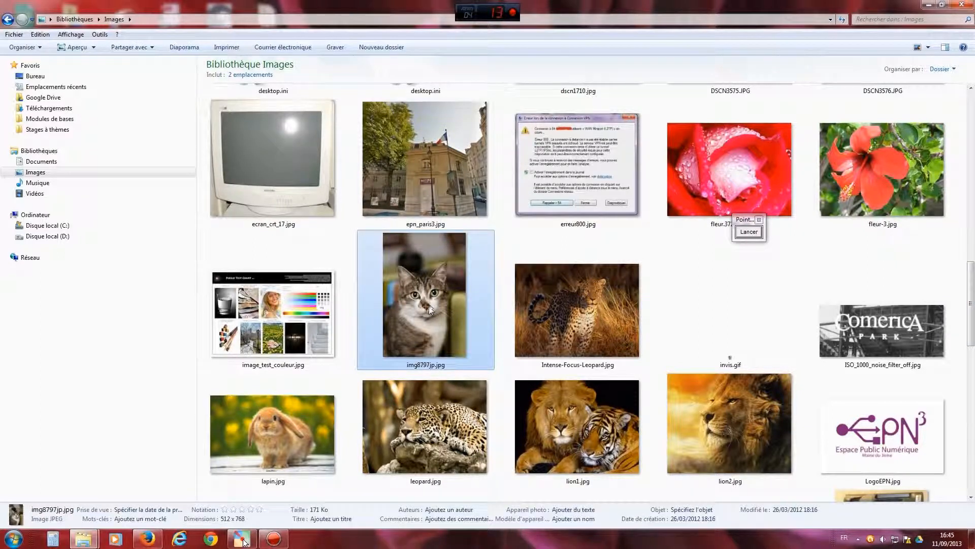
drag(428, 307, 63, 102)
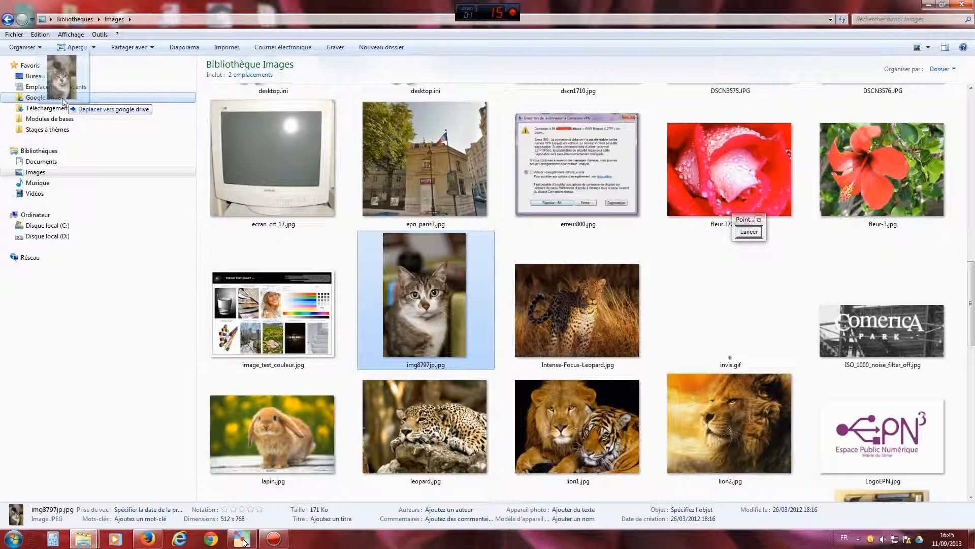
- Ctrl-drop a copy of img8797jp.jpg into the google drive folder
drag(62, 101, 63, 102)
key(ctrl)
drag(63, 102, 63, 101)
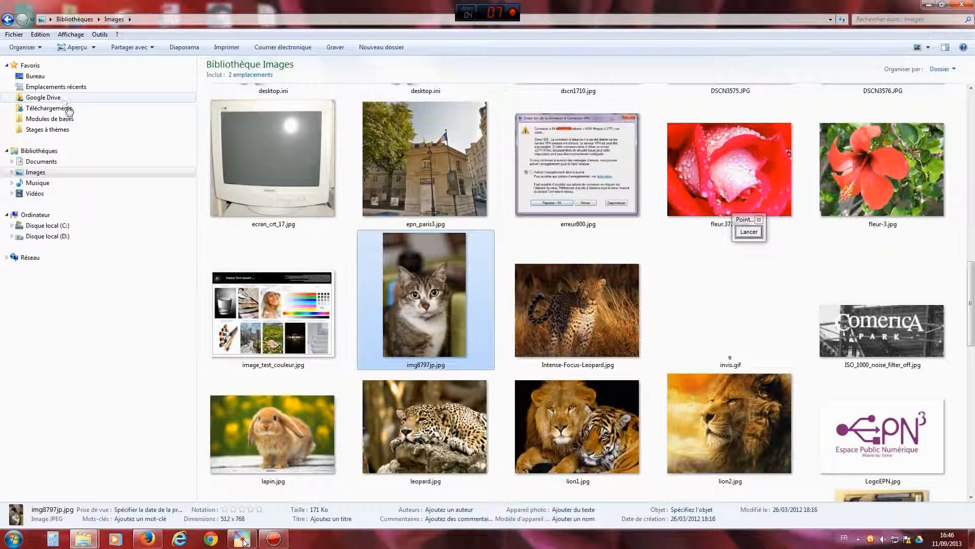
- Confirm chat900-01.JPG and img8797jp.jpg are both in google drive, then switch to Firefox
click(53, 100)
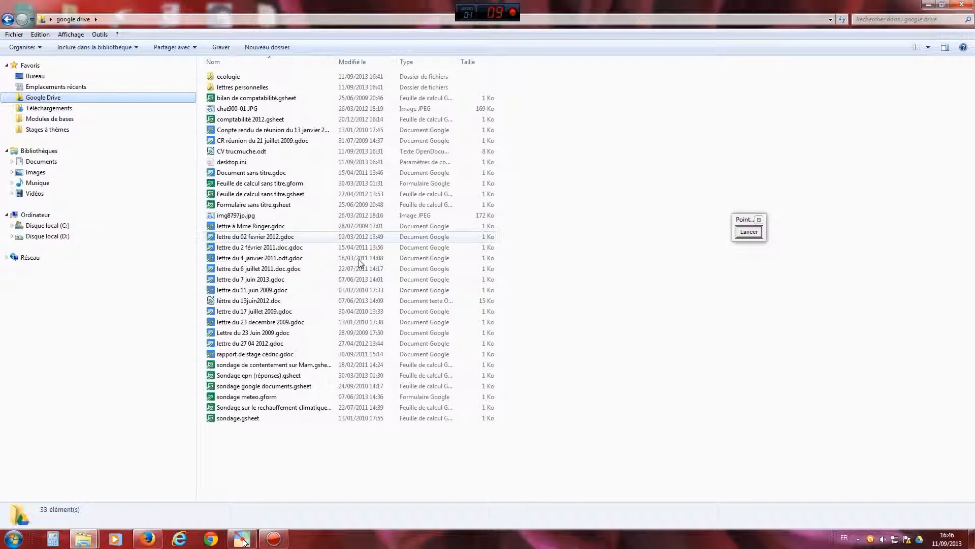
click(254, 110)
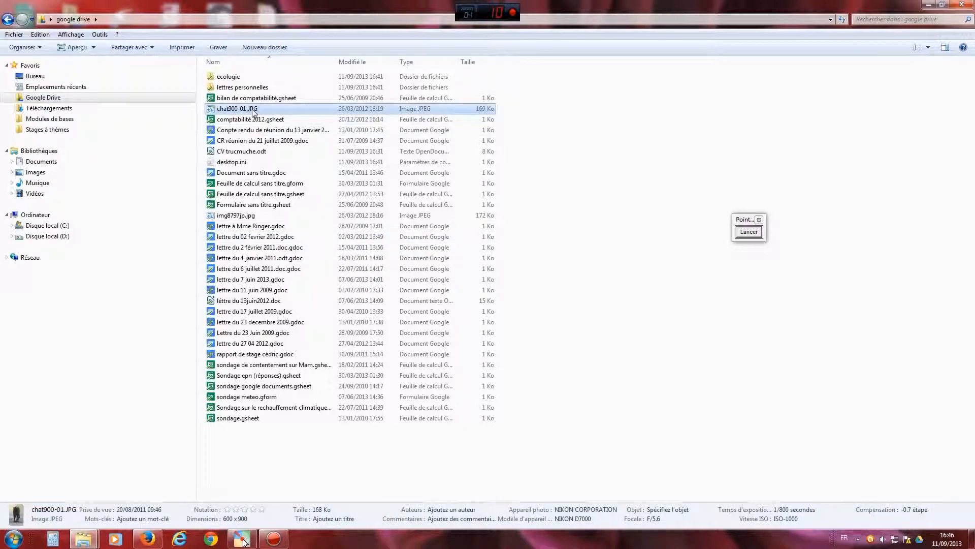
ctrl+click(256, 216)
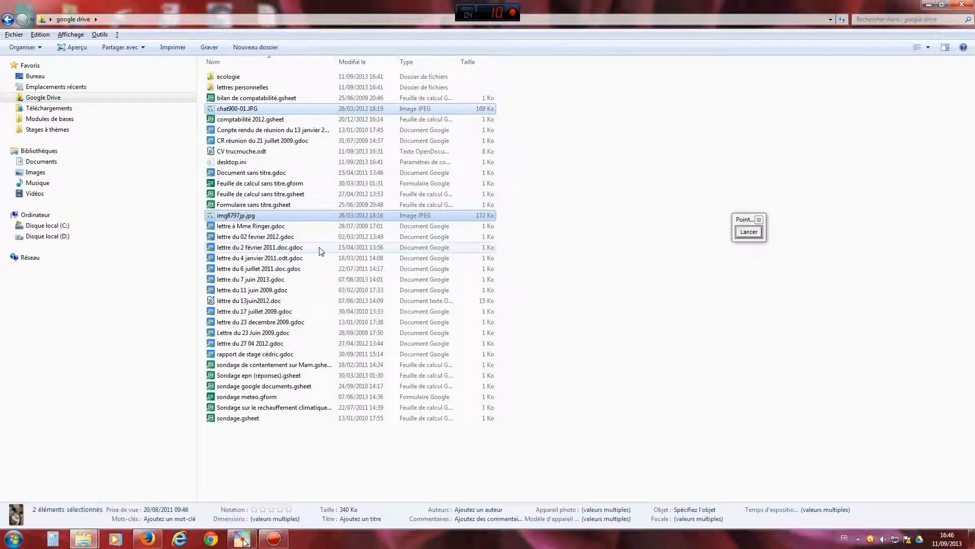
click(308, 461)
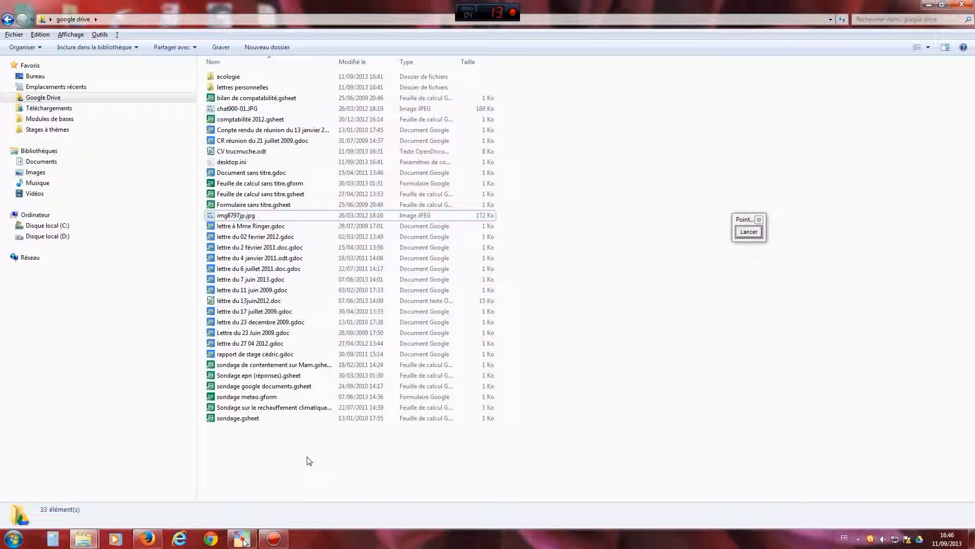
click(148, 540)
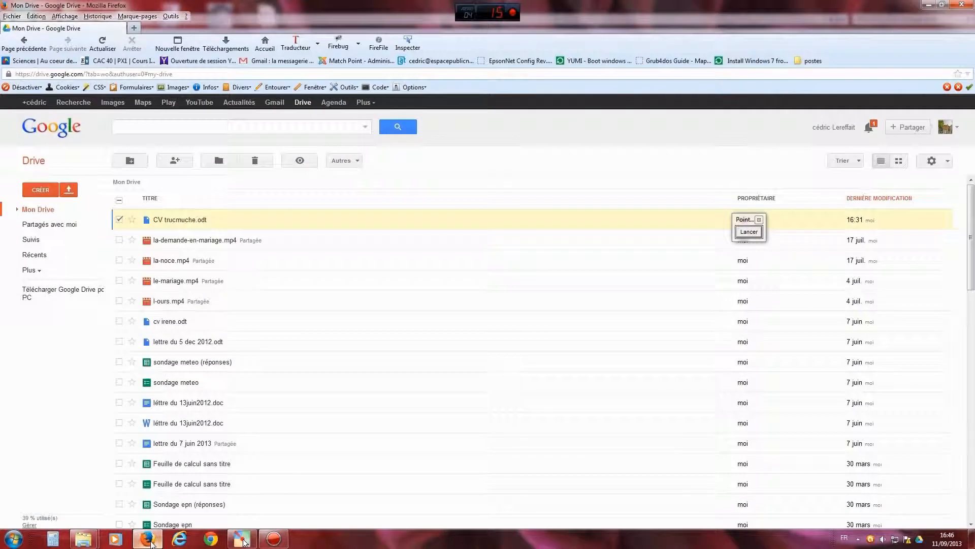
click(119, 220)
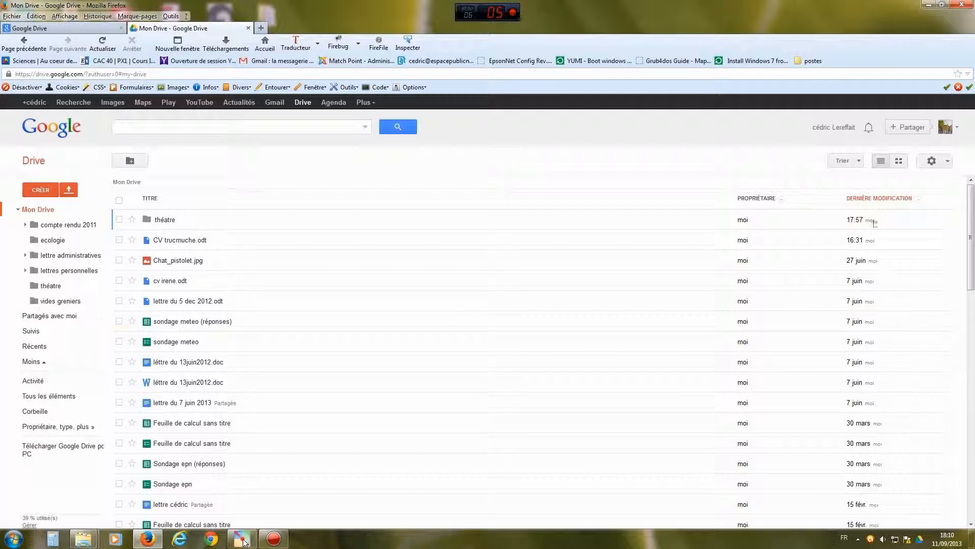
drag(971, 214, 973, 313)
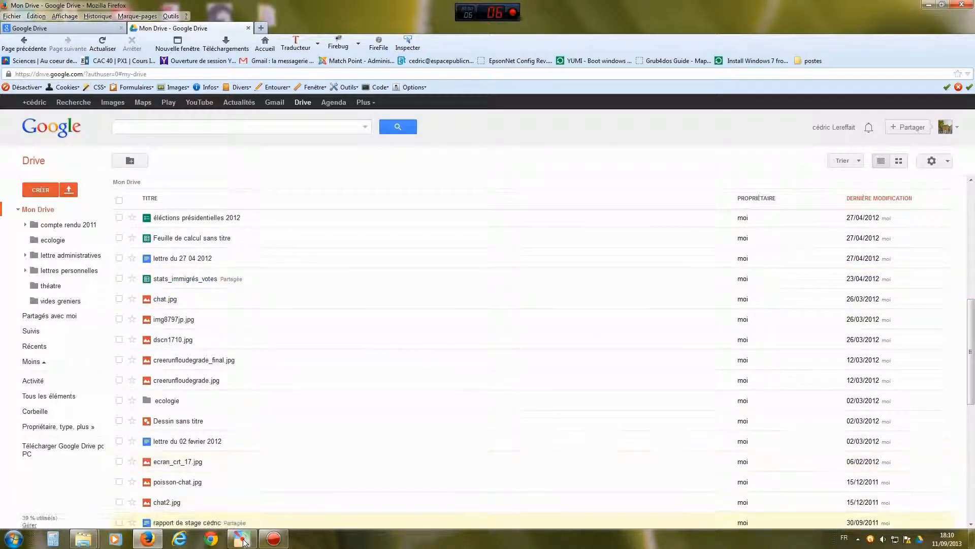
click(243, 539)
drag(257, 369, 456, 371)
click(459, 378)
click(452, 487)
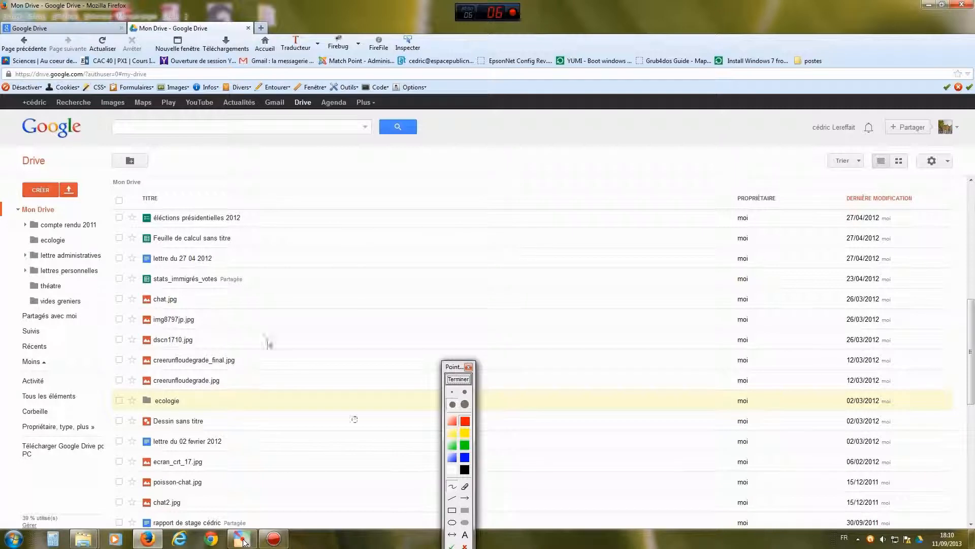
drag(201, 294, 209, 329)
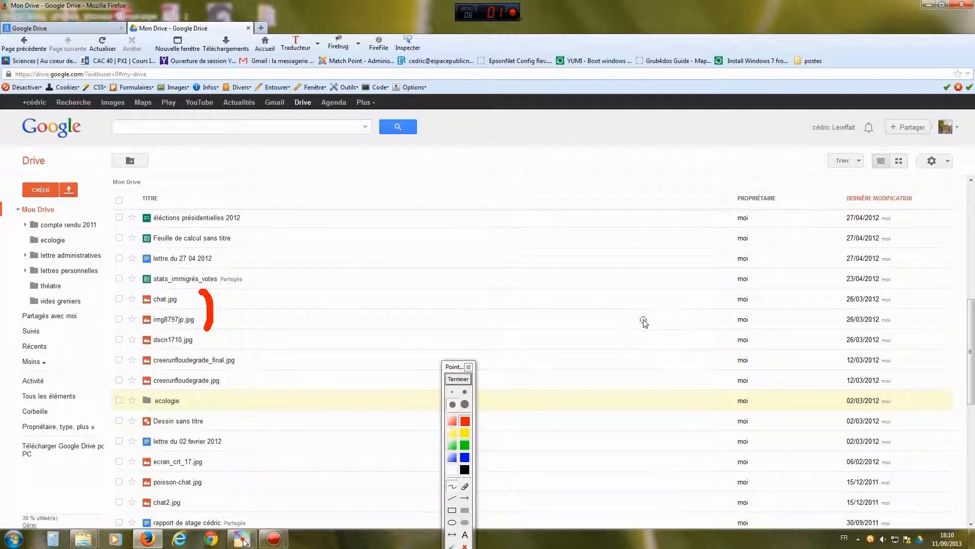
drag(838, 293, 839, 328)
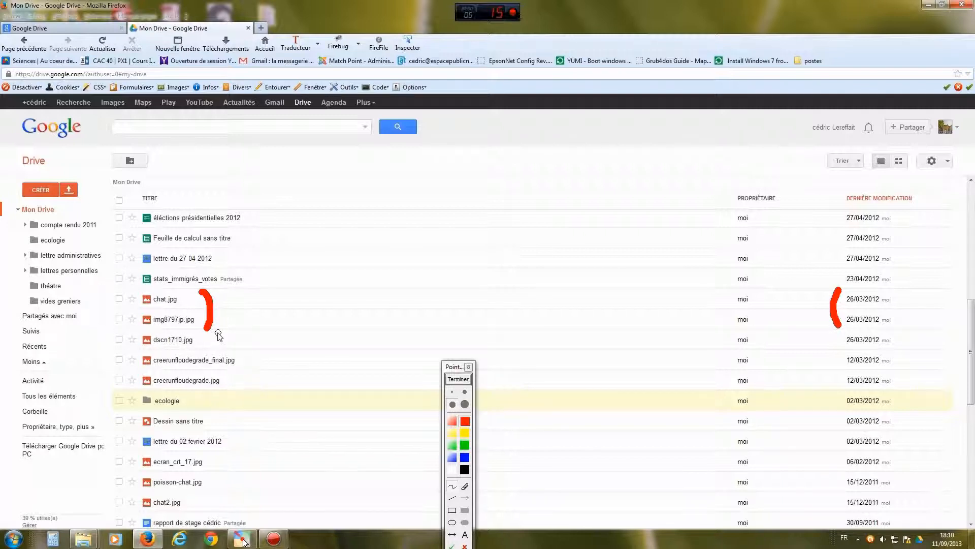
drag(458, 370, 541, 278)
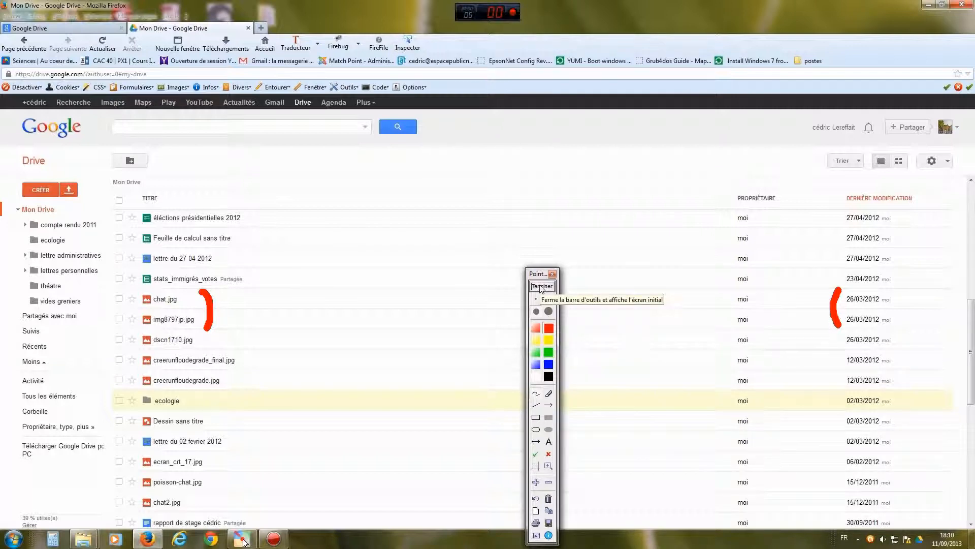
click(541, 287)
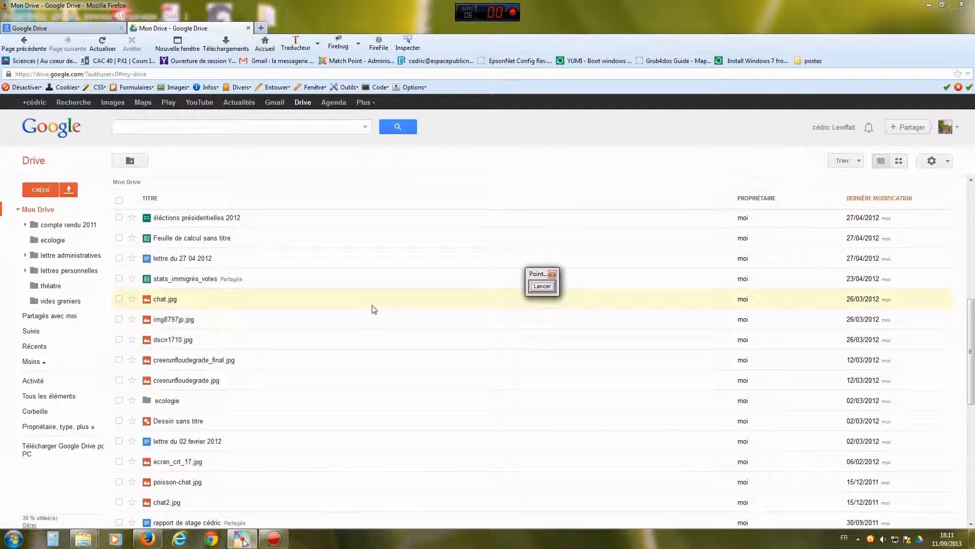
click(542, 286)
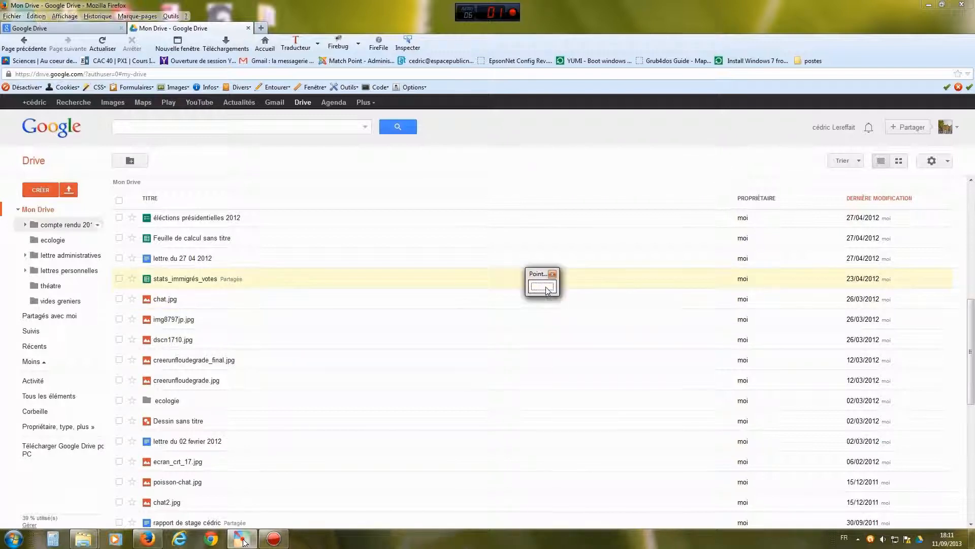
- Create a new folder named animaux in Mon Drive, replacing the default 'Nouveau dossier' name
mouse_move(272, 205)
mouse_down()
mouse_move(287, 208)
mouse_move(147, 161)
mouse_move(155, 186)
mouse_move(193, 151)
mouse_up()
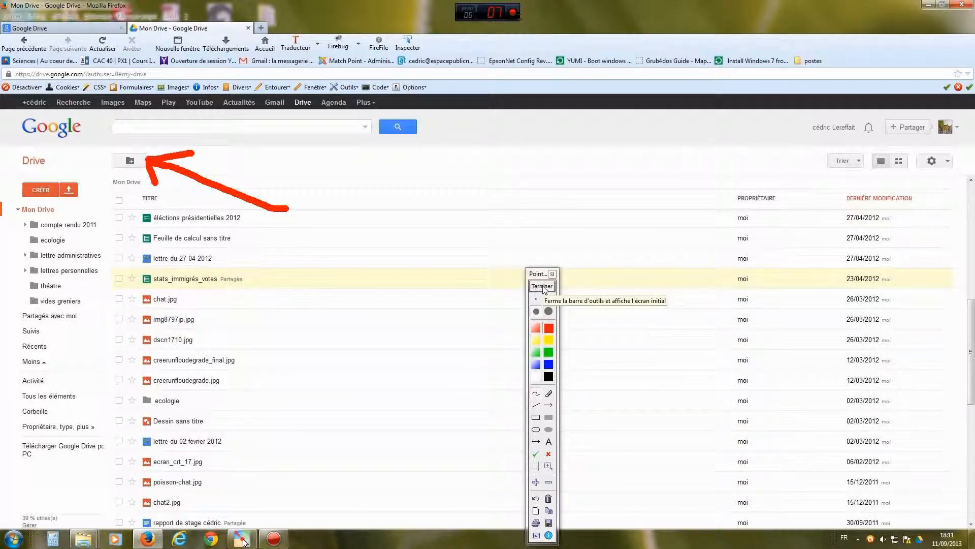
click(542, 286)
click(131, 161)
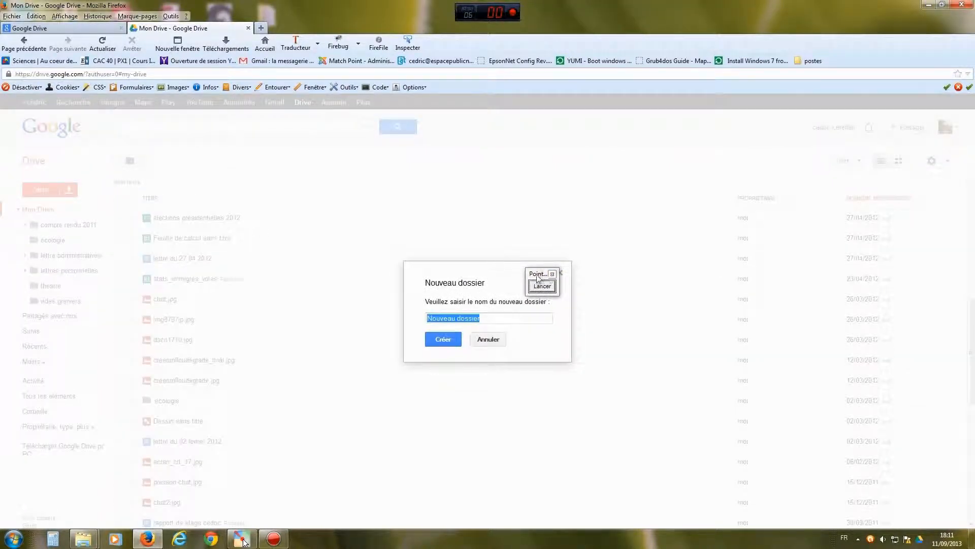
drag(540, 291, 726, 254)
drag(522, 315, 415, 318)
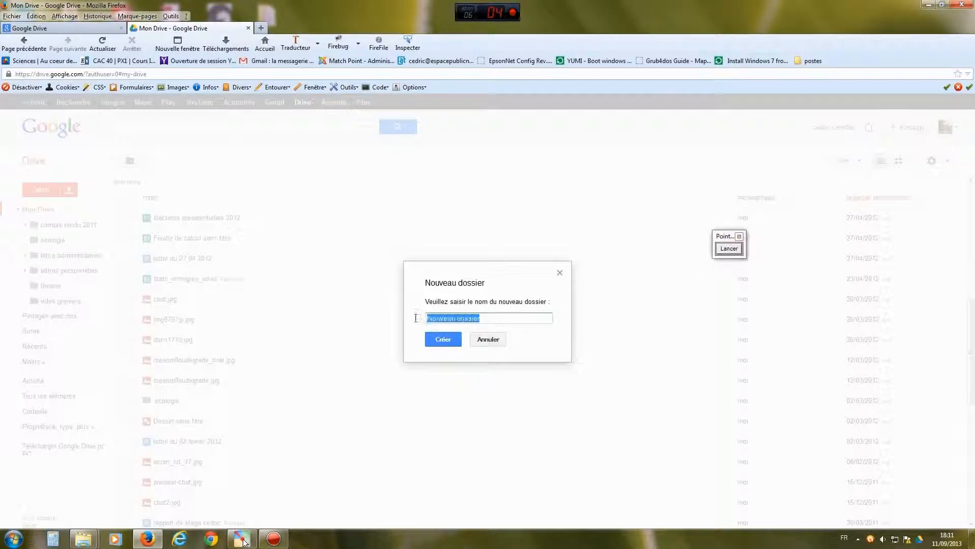
text(animaux)
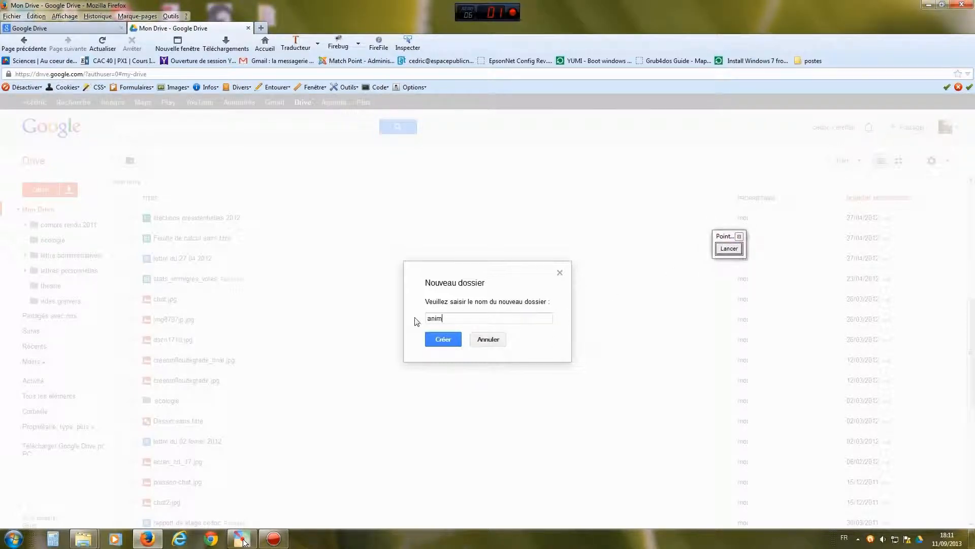
click(443, 338)
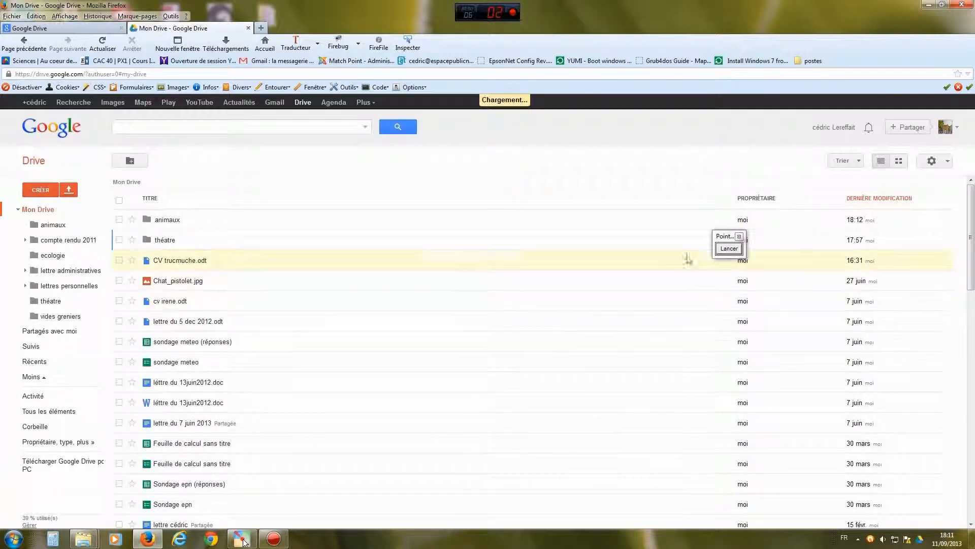
click(729, 249)
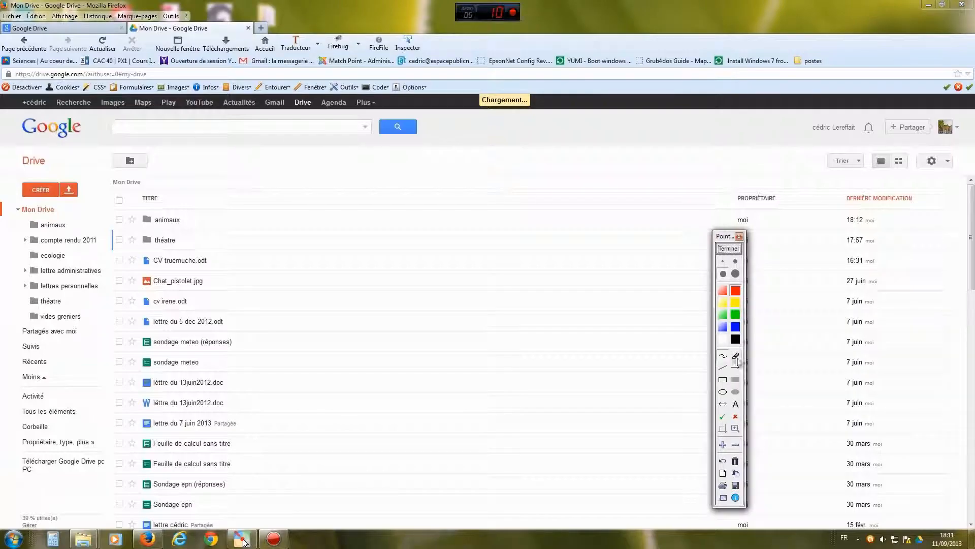
- Point out the new animaux folder, then tick chat.jpg and img8797jp.jpg in Mon Drive
drag(194, 168, 72, 225)
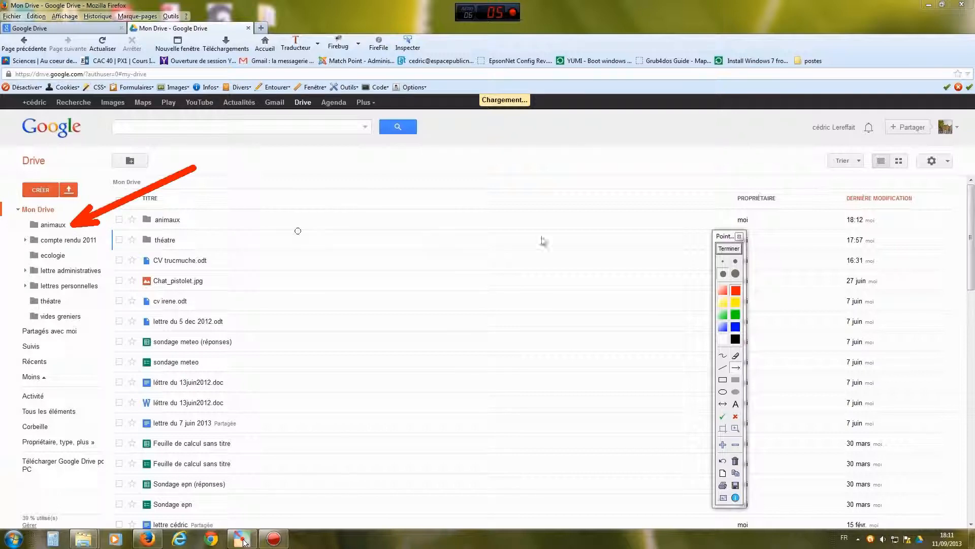
click(732, 250)
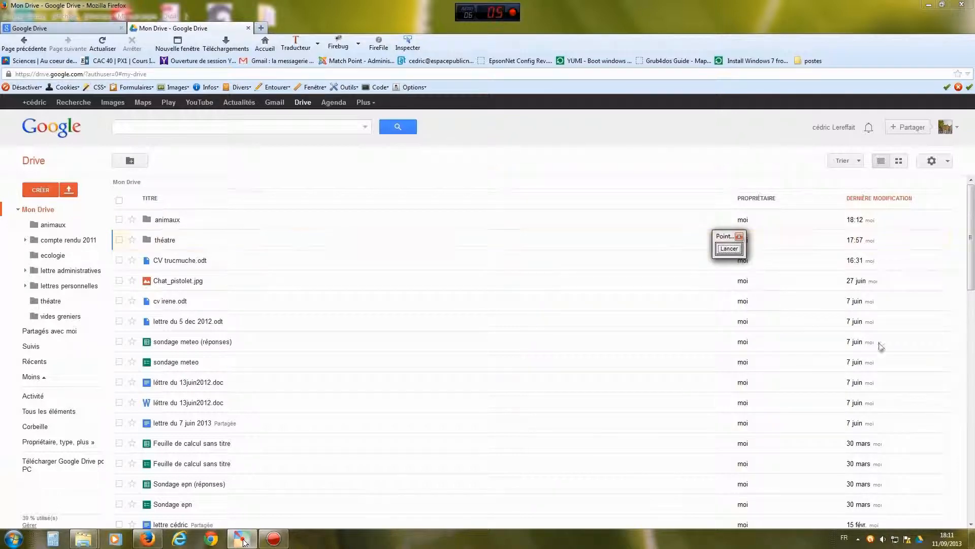
scroll(818, 344, down, 4)
scroll(450, 337, down, 5)
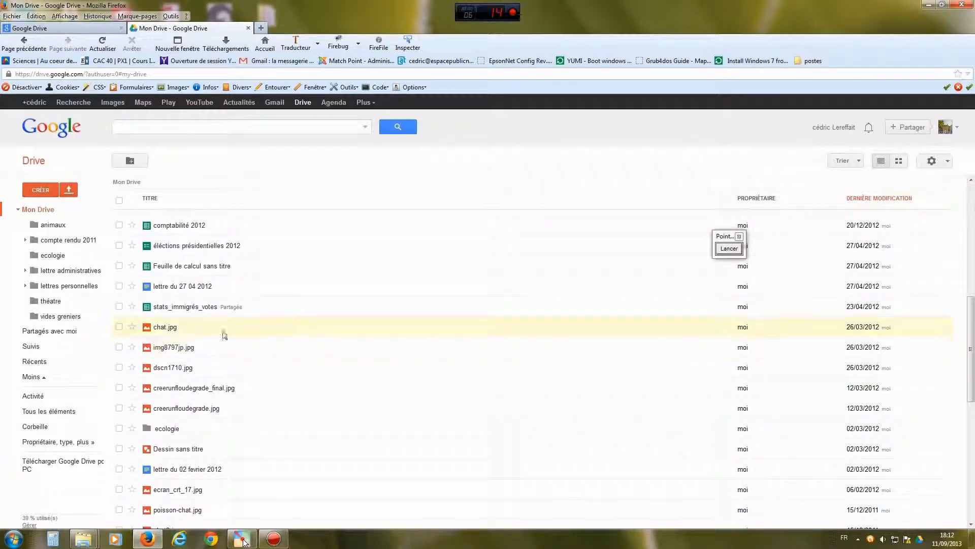
click(119, 326)
click(119, 348)
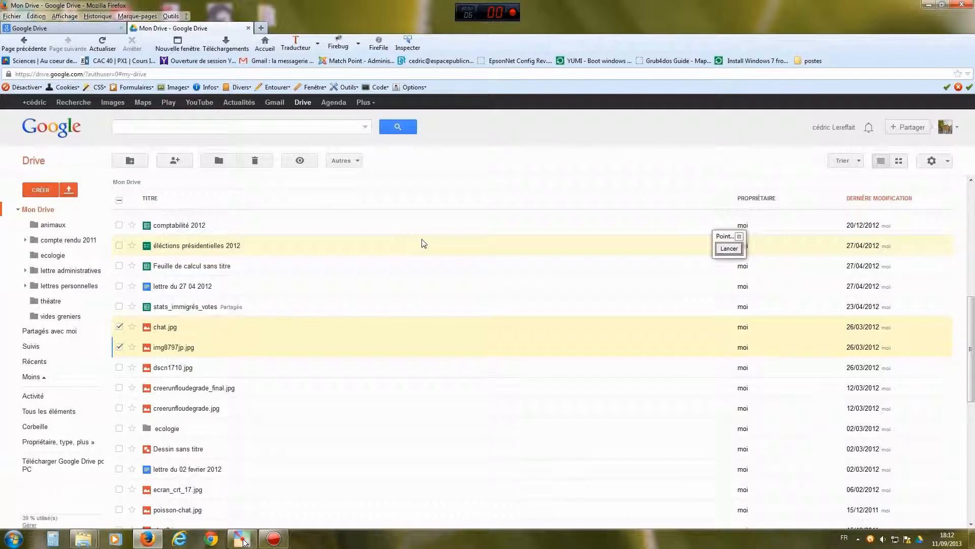
click(729, 248)
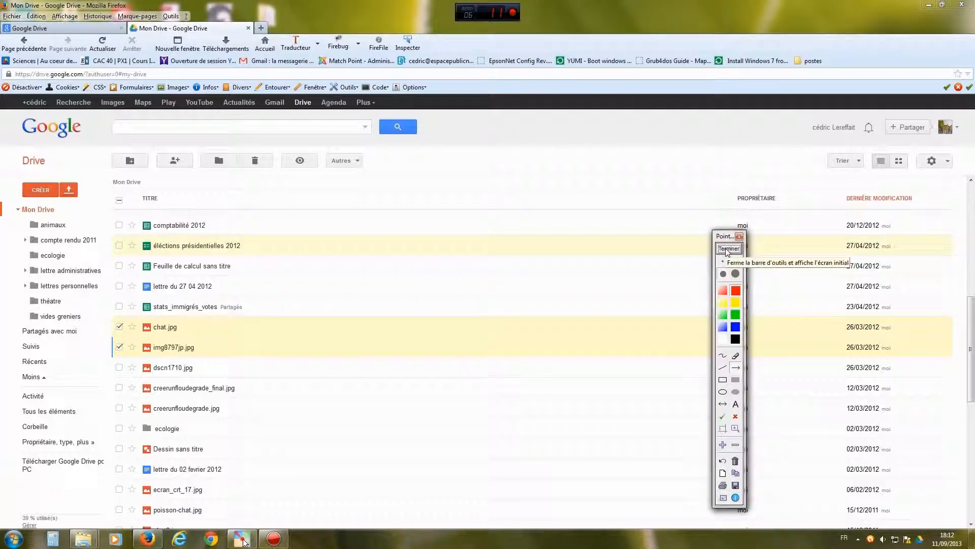
- Send chat.jpg and img8797jp.jpg to animaux through the Déplacer vers dialog
drag(294, 259, 226, 168)
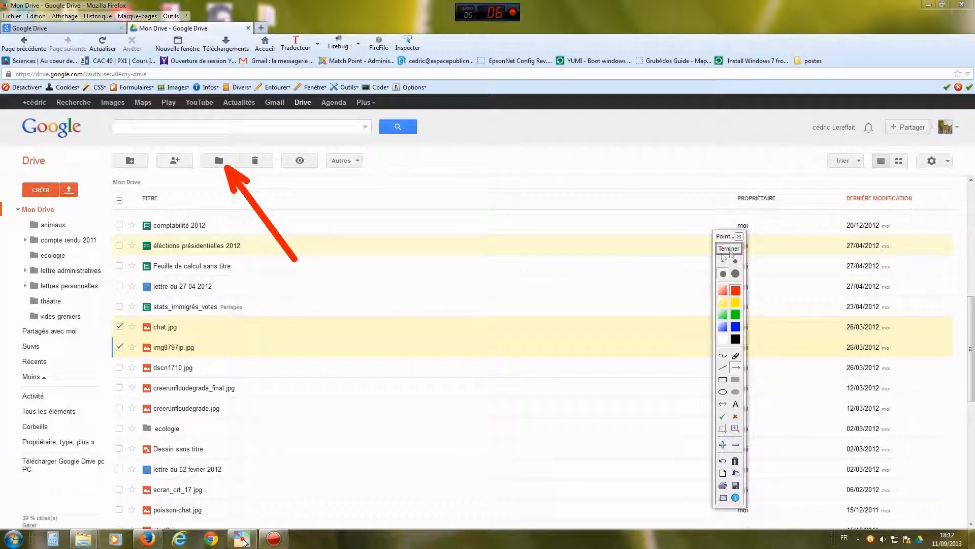
click(730, 249)
click(218, 161)
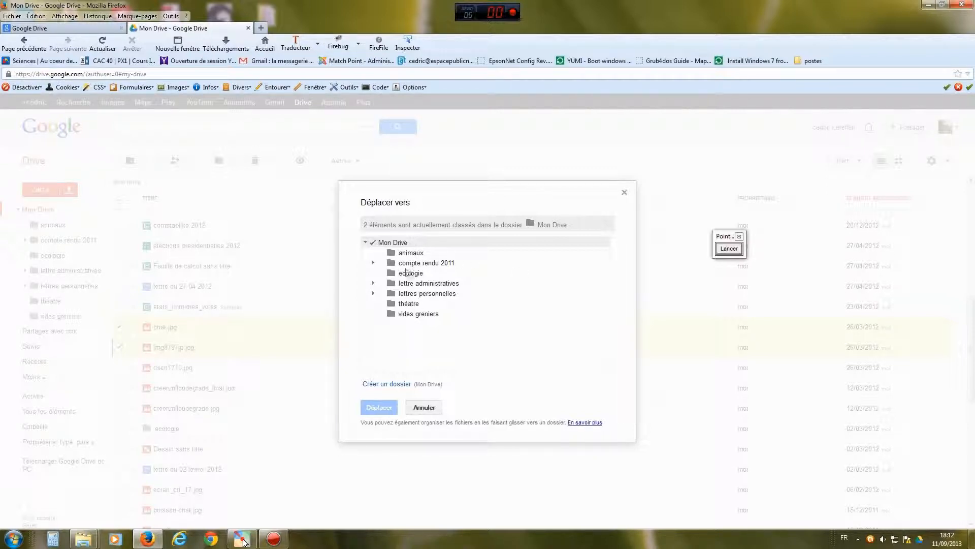
click(411, 254)
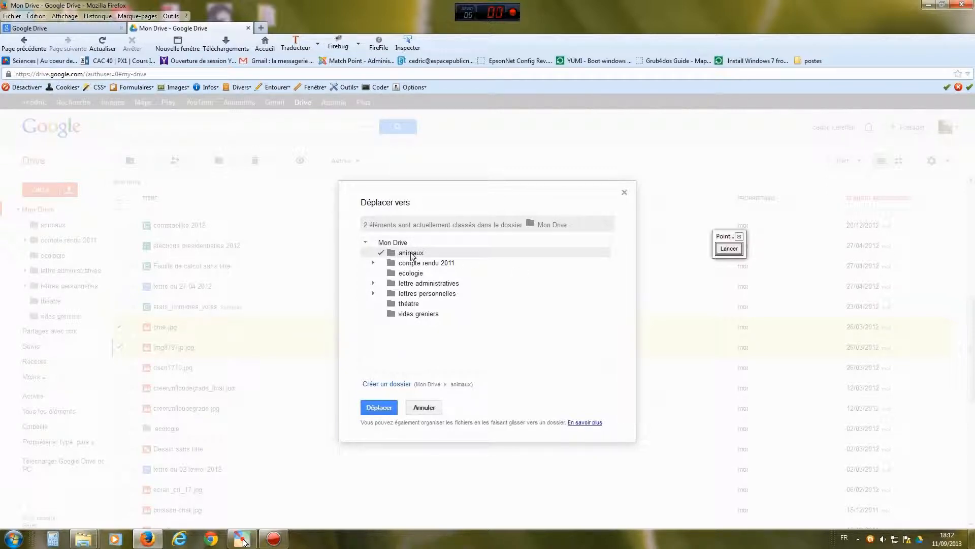
click(379, 407)
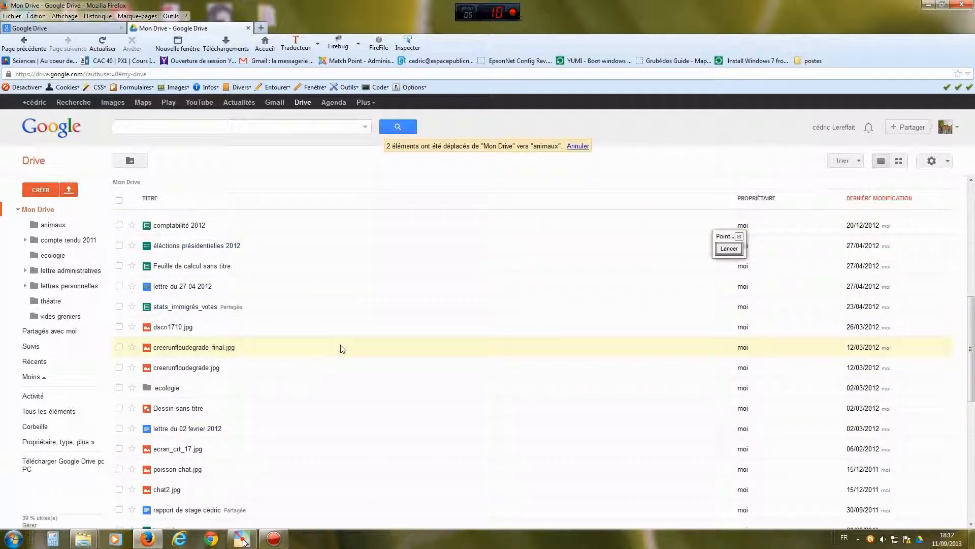
click(729, 248)
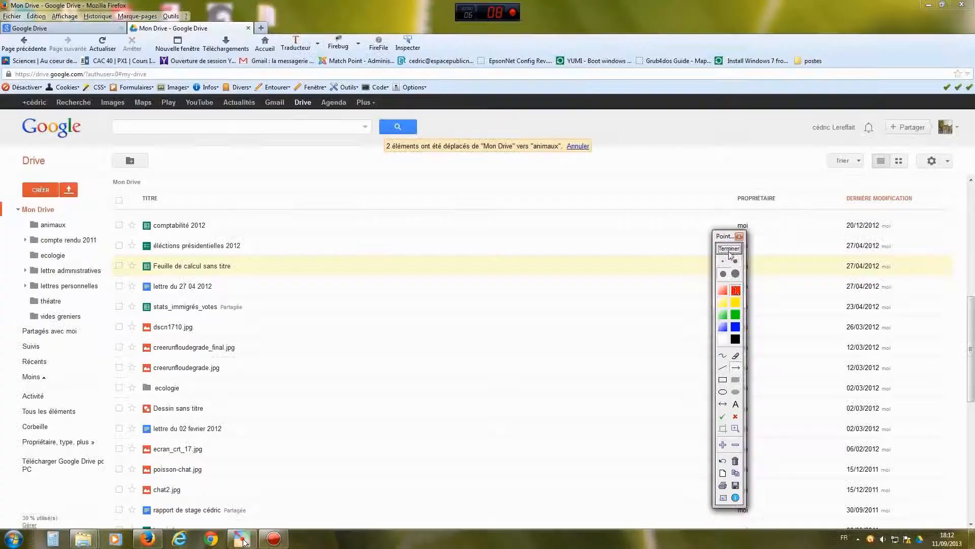
drag(209, 166, 94, 209)
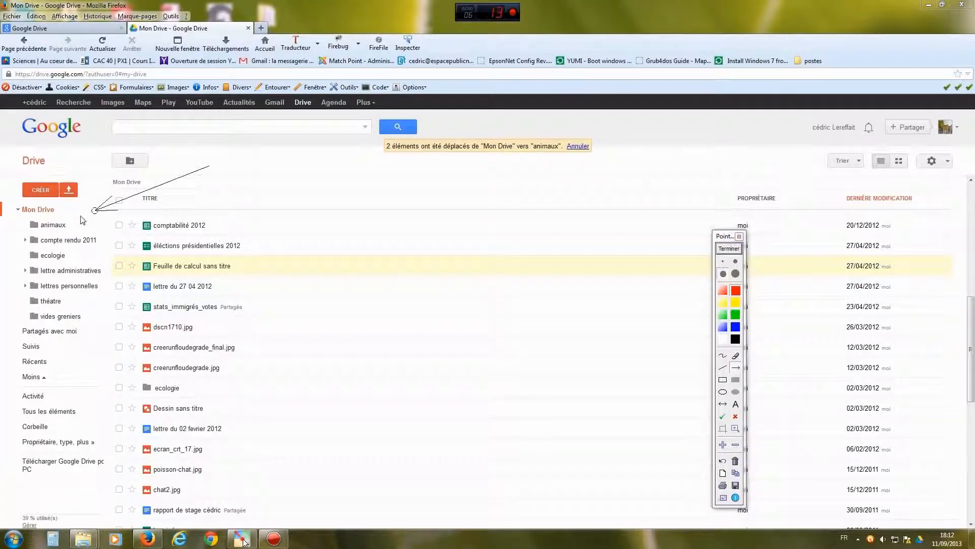
click(729, 248)
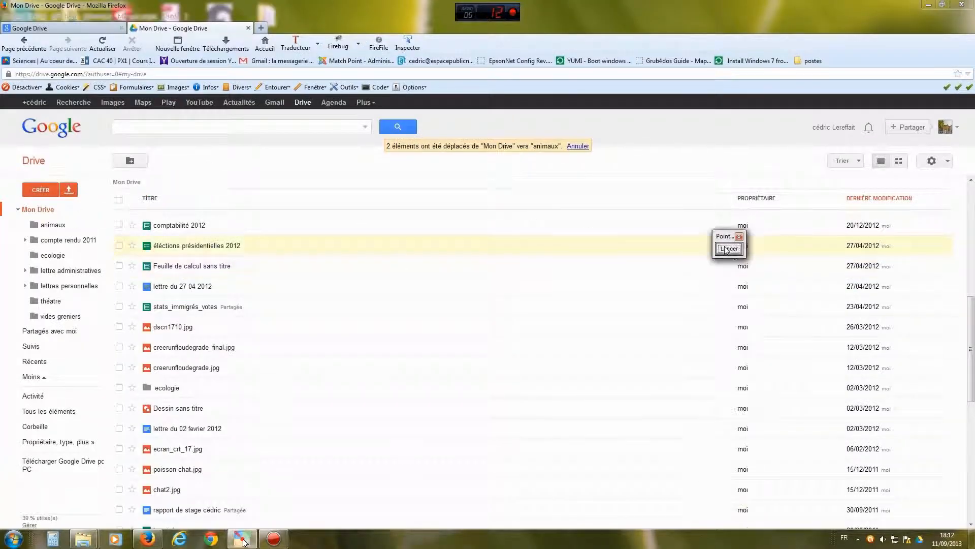
click(53, 225)
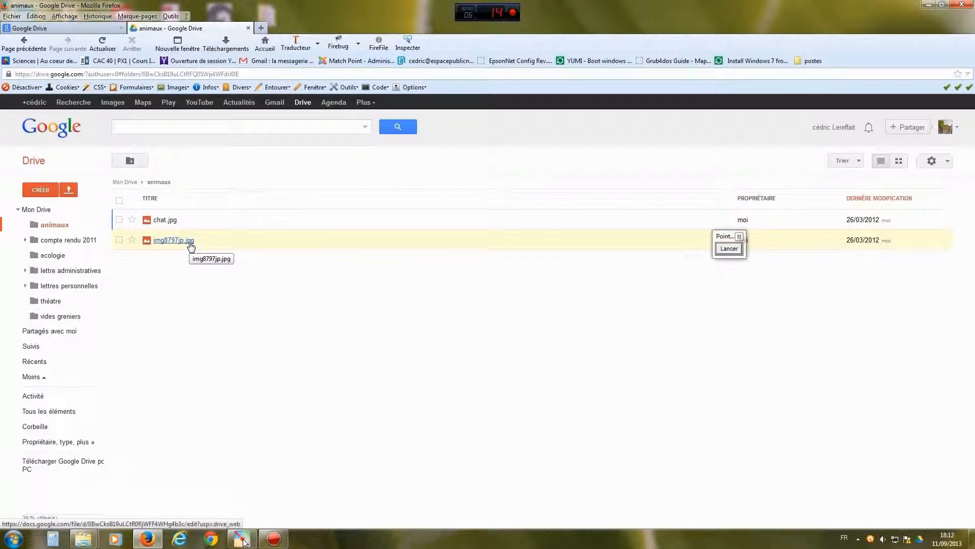
drag(725, 238, 579, 293)
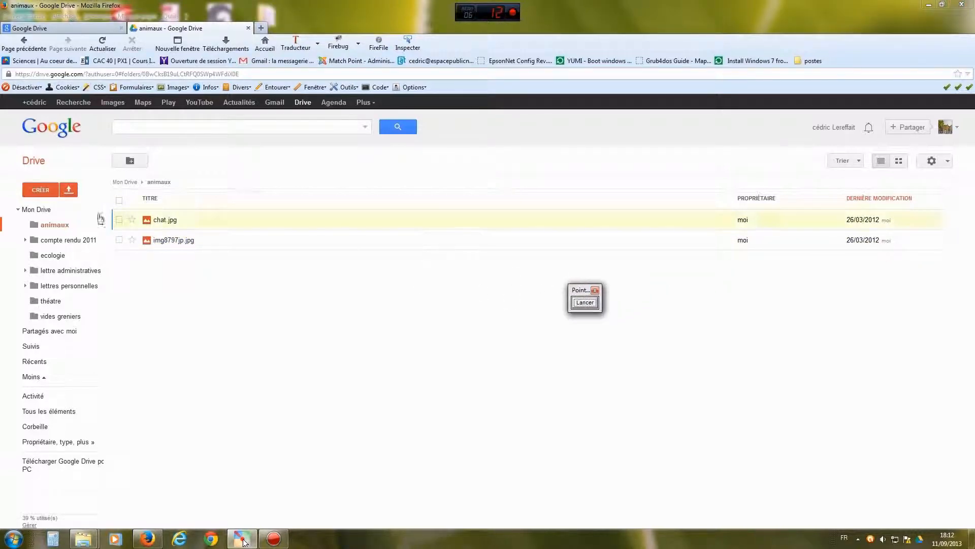
click(40, 209)
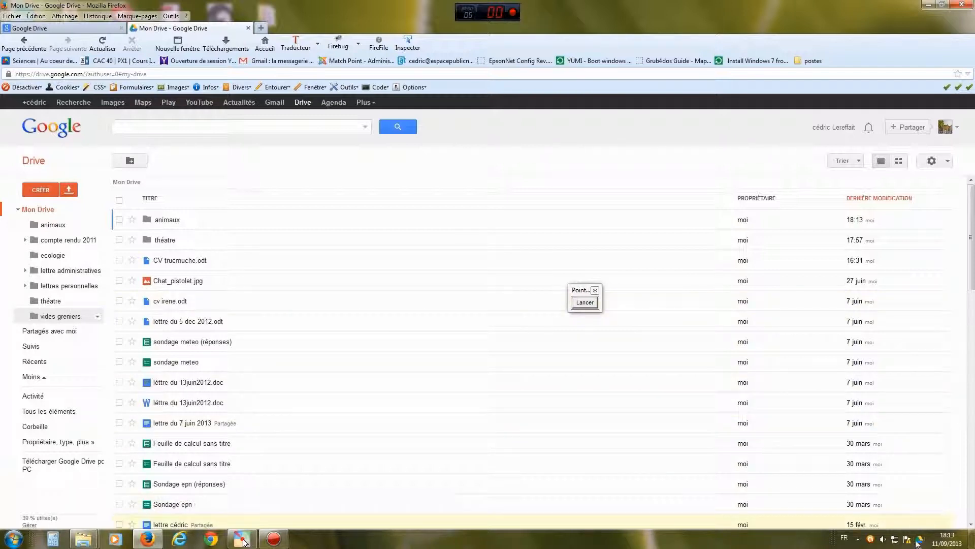
- Open the Google Drive sync client's preferences from the tray icon
click(585, 303)
drag(788, 389, 916, 531)
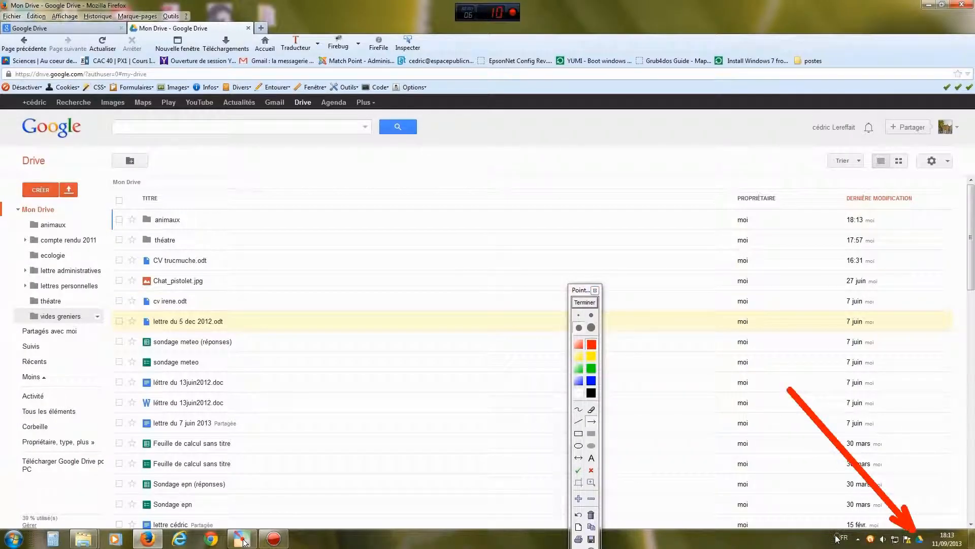
click(584, 302)
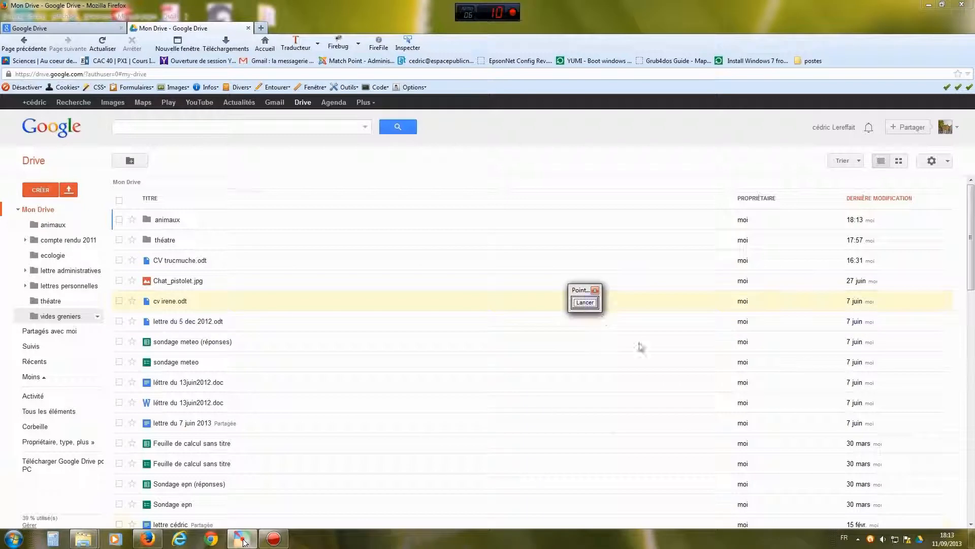
click(920, 539)
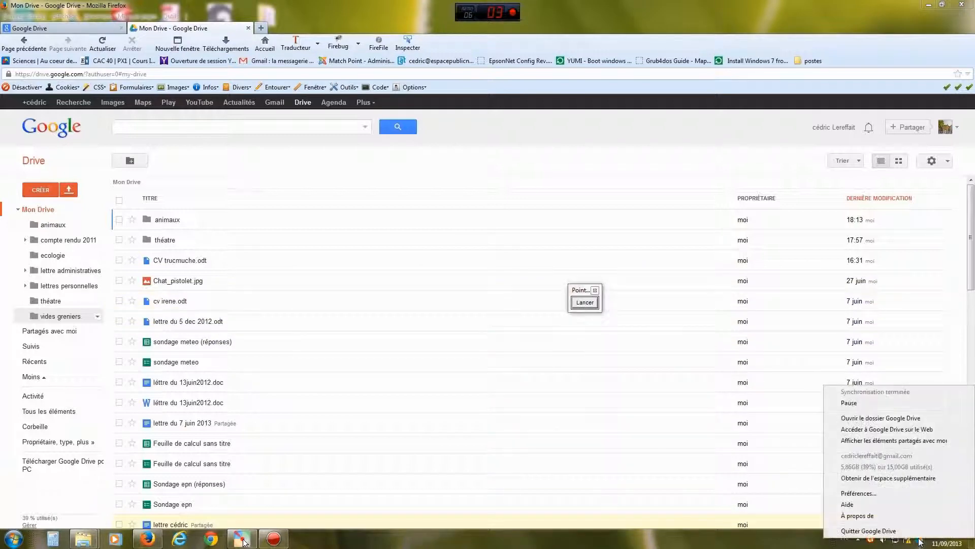
click(858, 493)
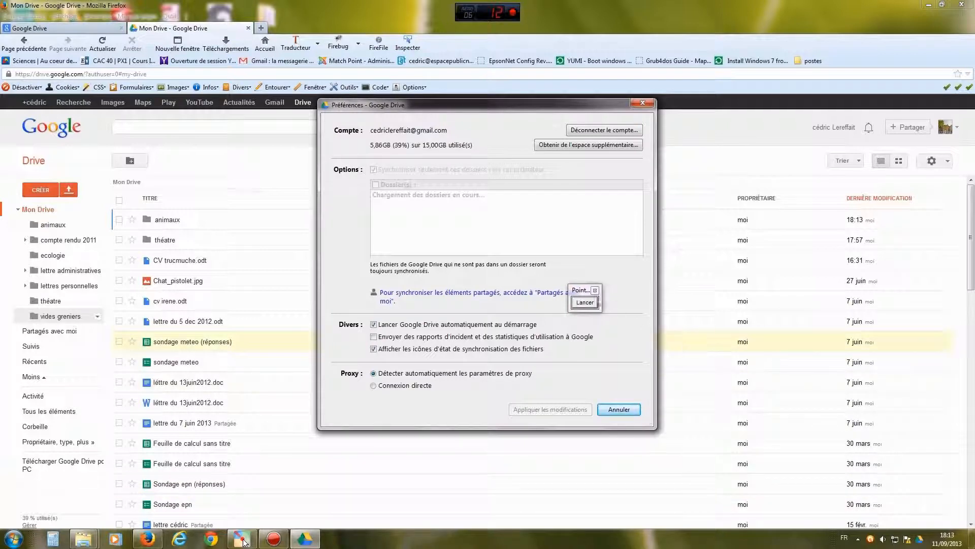
- Tick animaux in the selective sync folder list and apply the changes
mouse_move(578, 289)
mouse_down()
mouse_move(629, 283)
mouse_move(716, 246)
mouse_up()
click(634, 292)
drag(329, 213, 364, 180)
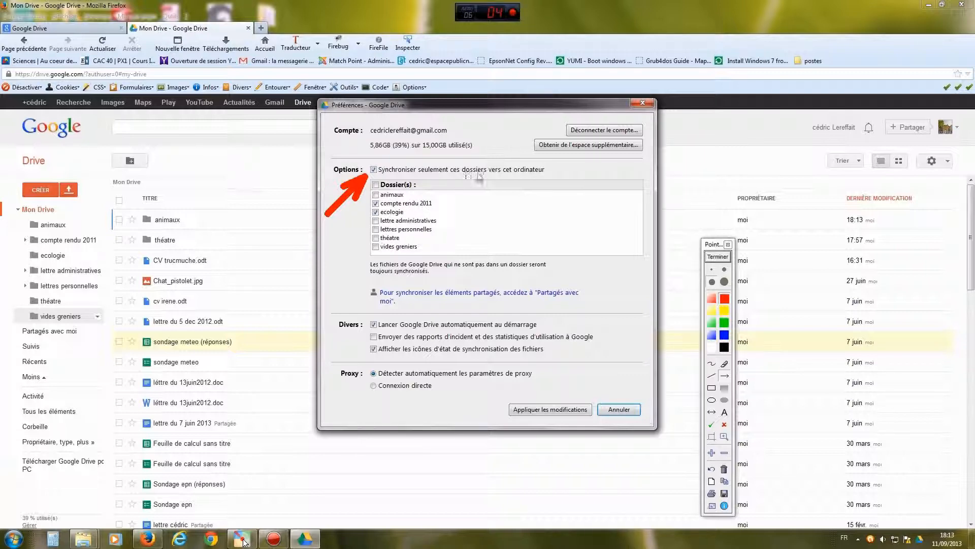
drag(480, 172, 408, 194)
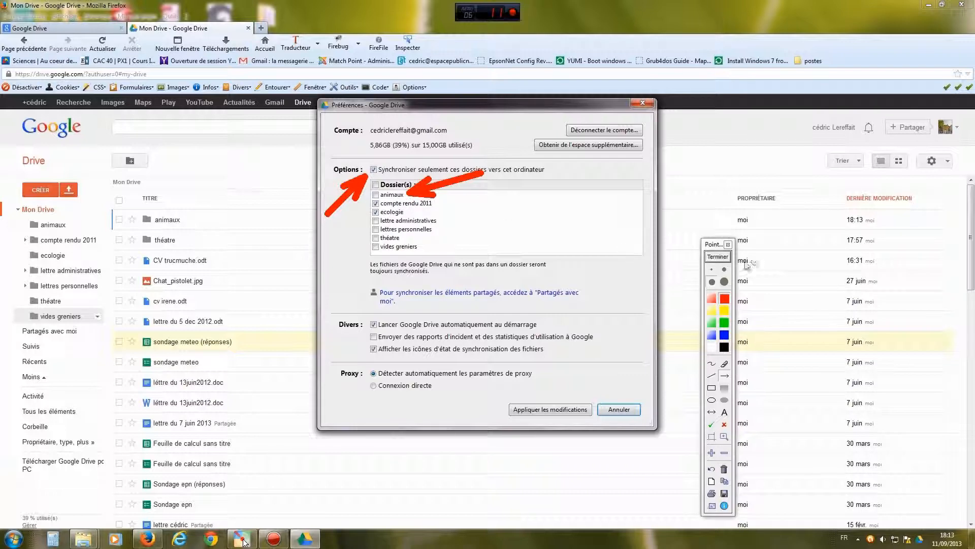
click(718, 256)
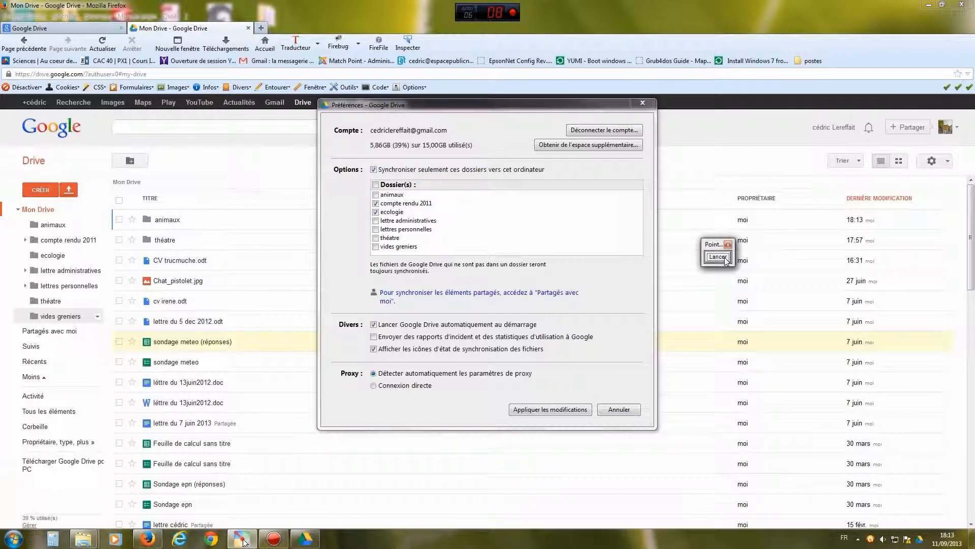
click(376, 195)
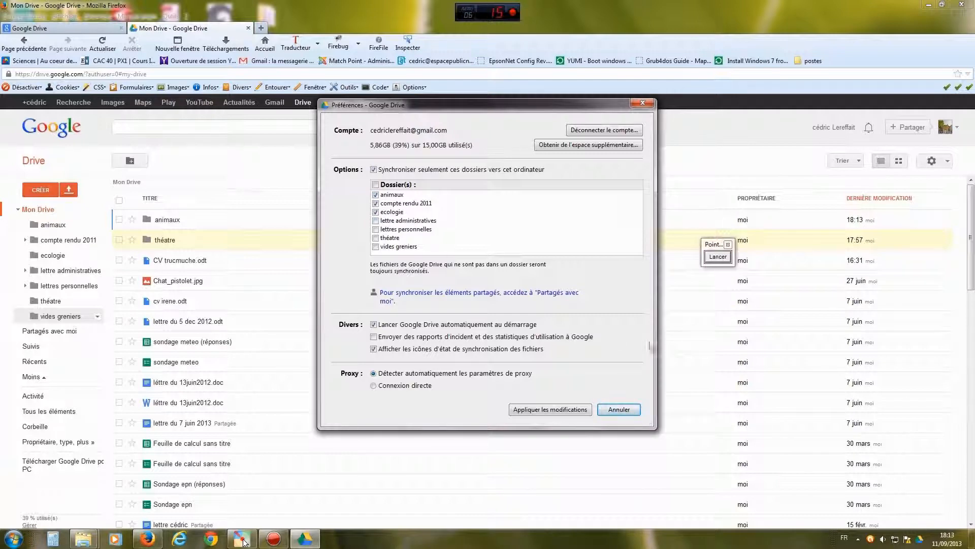
click(717, 257)
drag(591, 311, 552, 403)
click(717, 256)
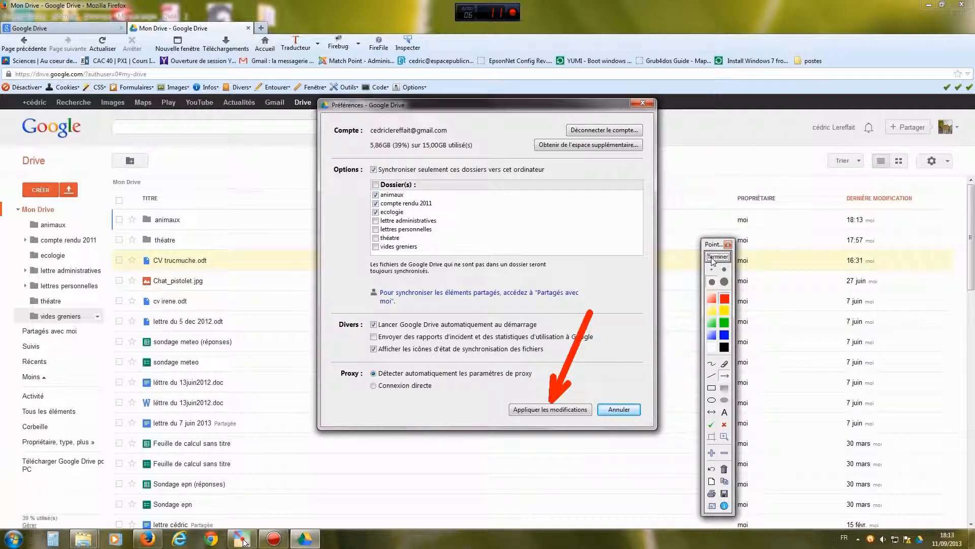
click(551, 409)
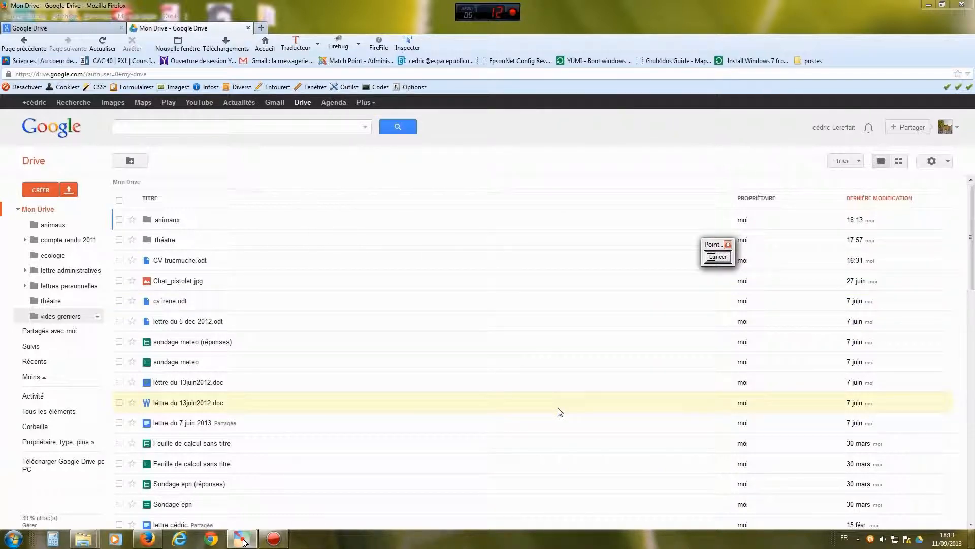
- Open the local Google Drive folder from the tray menu
click(920, 541)
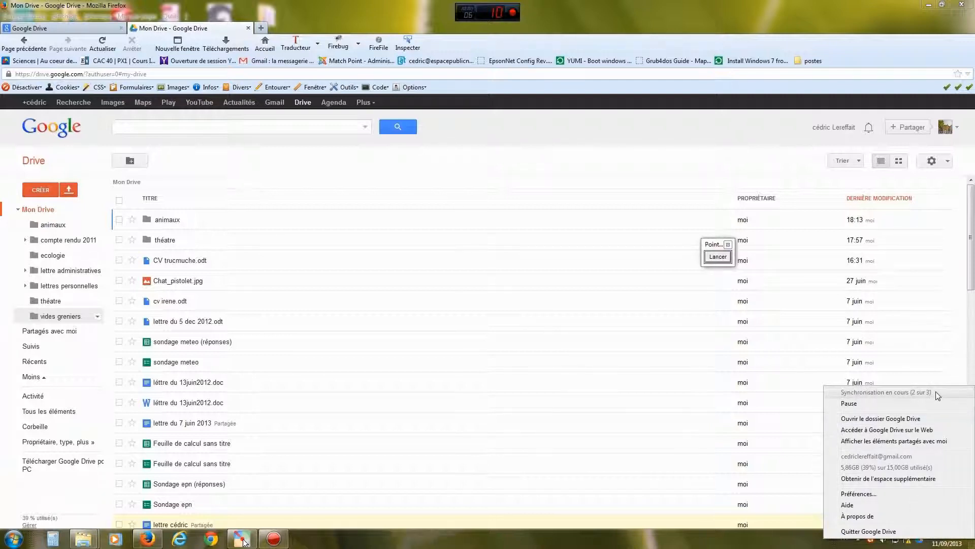
click(708, 249)
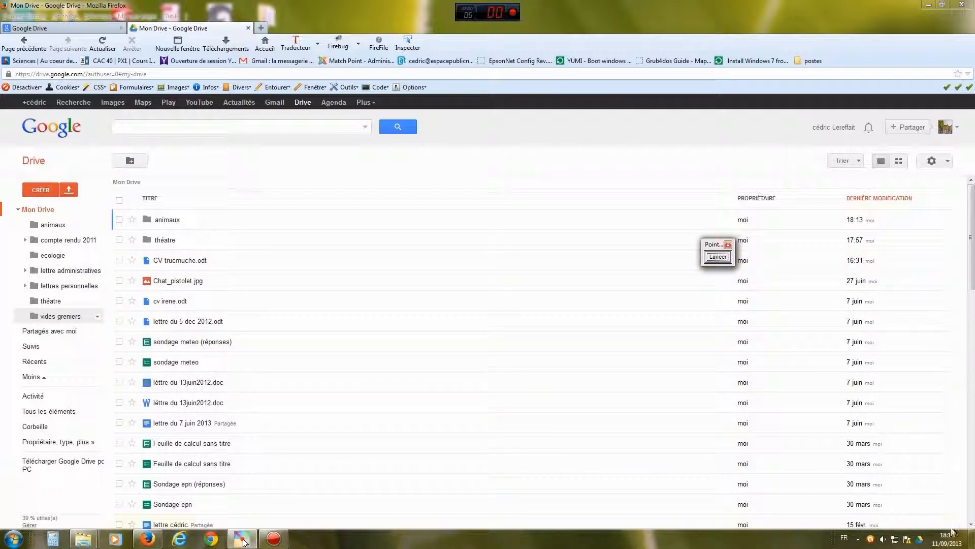
click(922, 537)
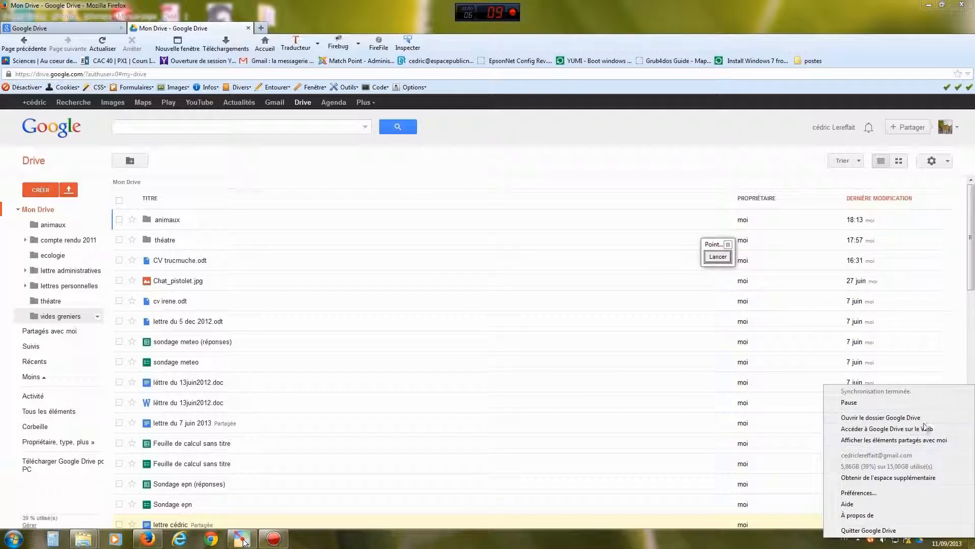
click(894, 418)
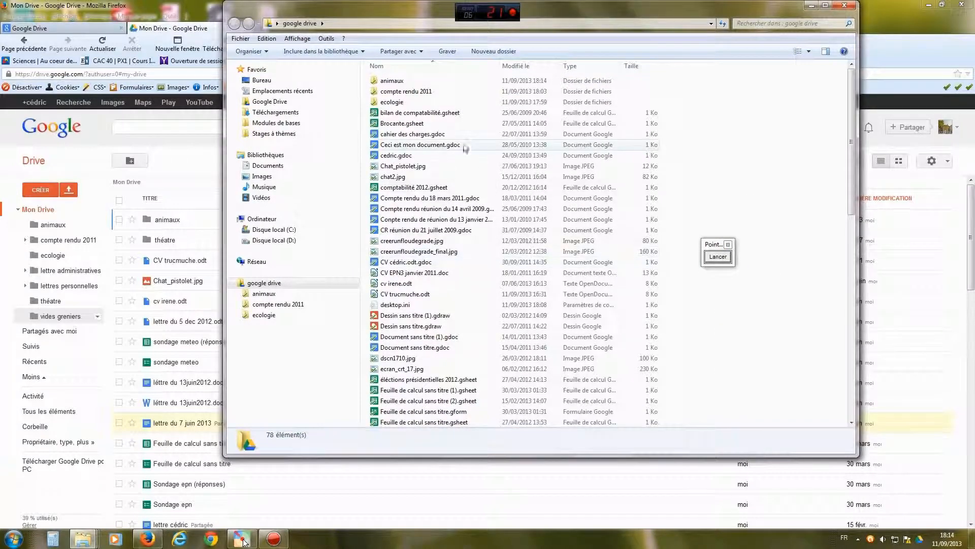
click(715, 260)
drag(551, 142, 423, 82)
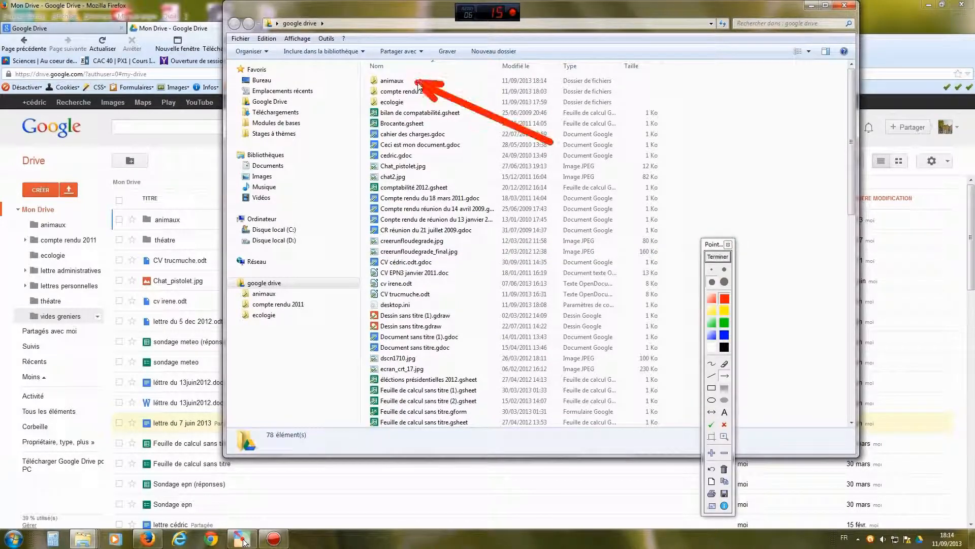
click(726, 260)
click(401, 82)
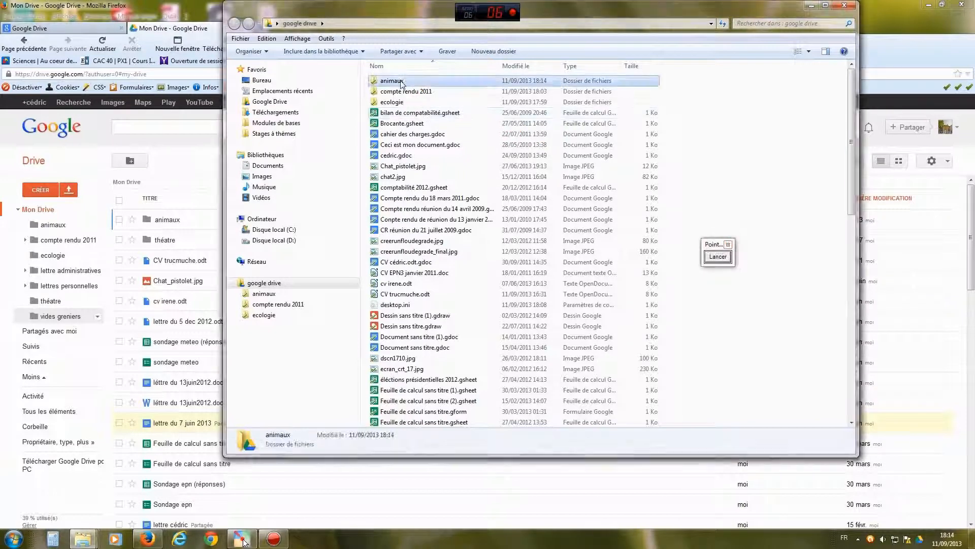
double_click(401, 82)
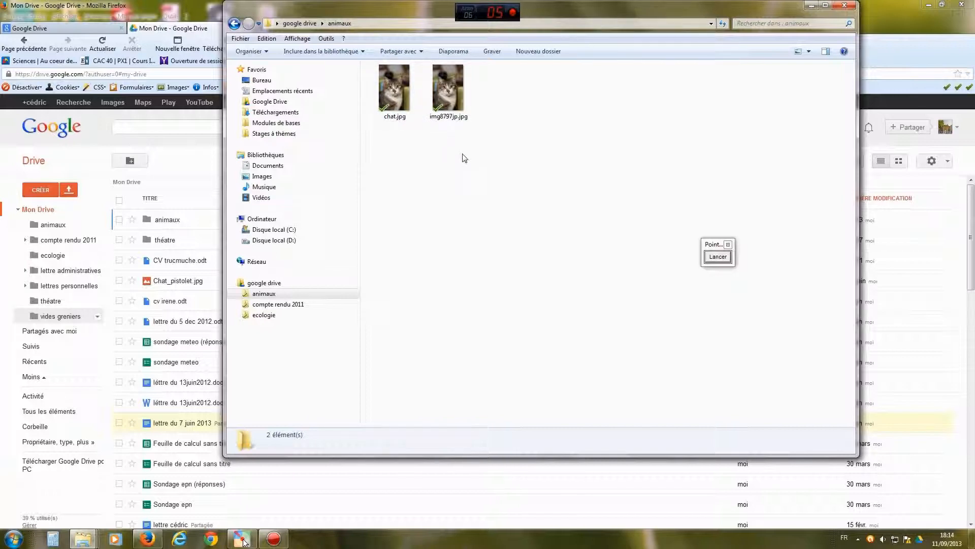
click(303, 22)
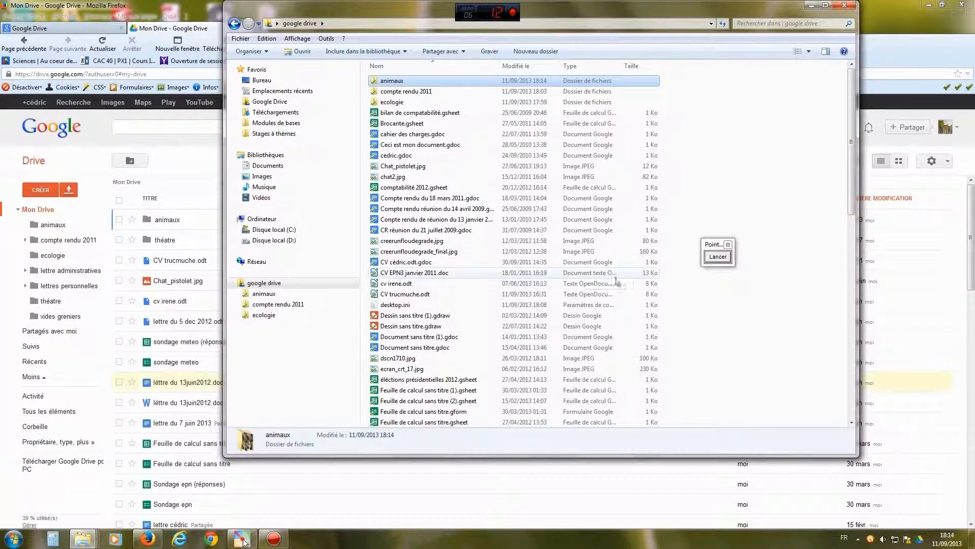
drag(708, 243, 763, 306)
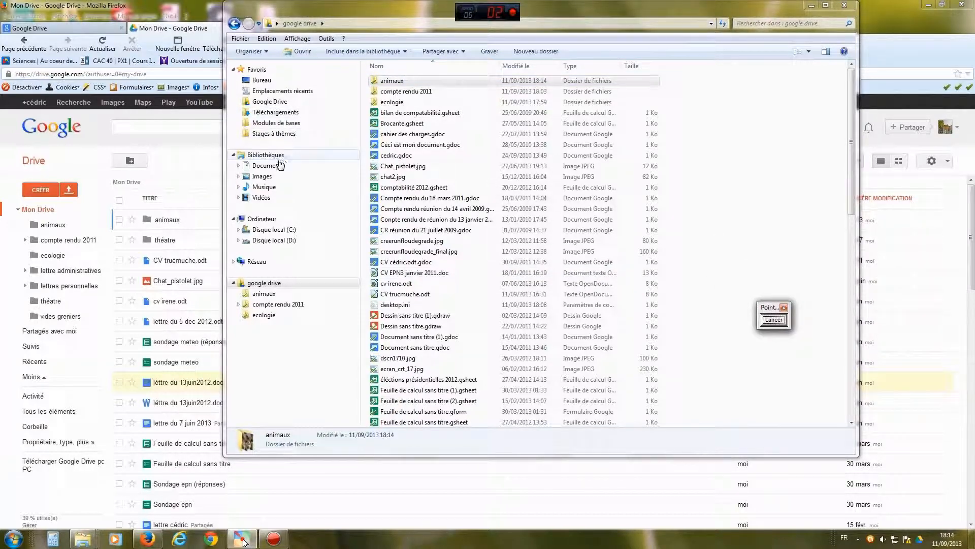
- Drag the photos famille folder from Images into Google Drive, check it, then minimize the window
click(262, 176)
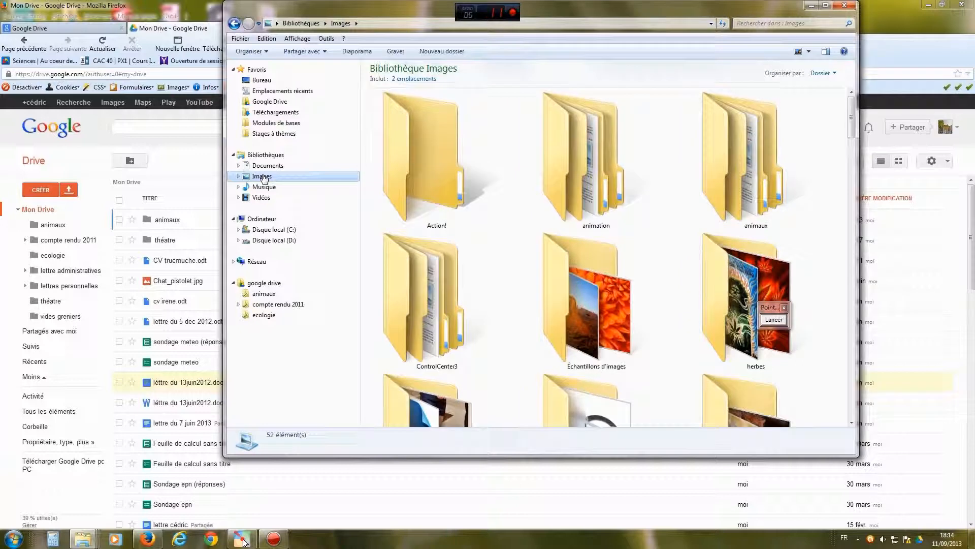
scroll(852, 118, down, 2)
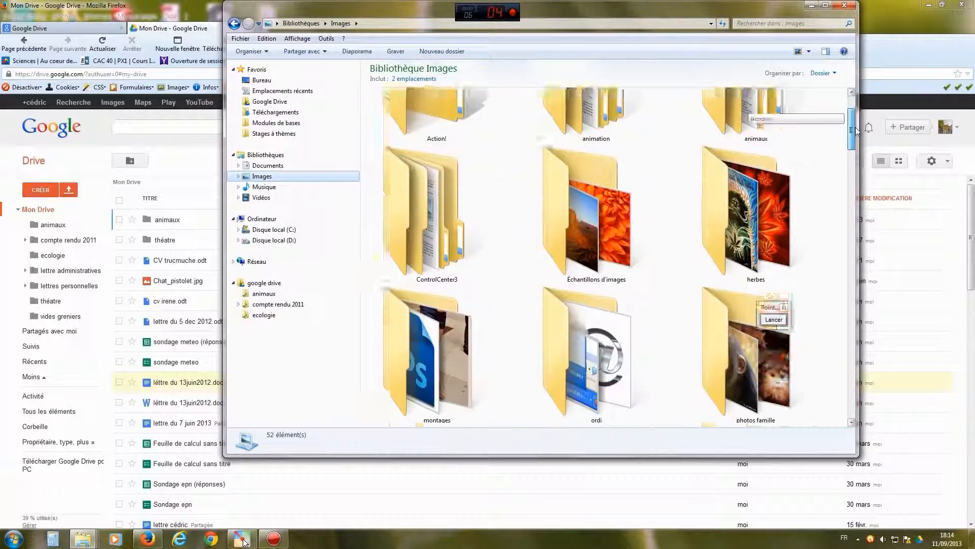
drag(856, 133, 861, 132)
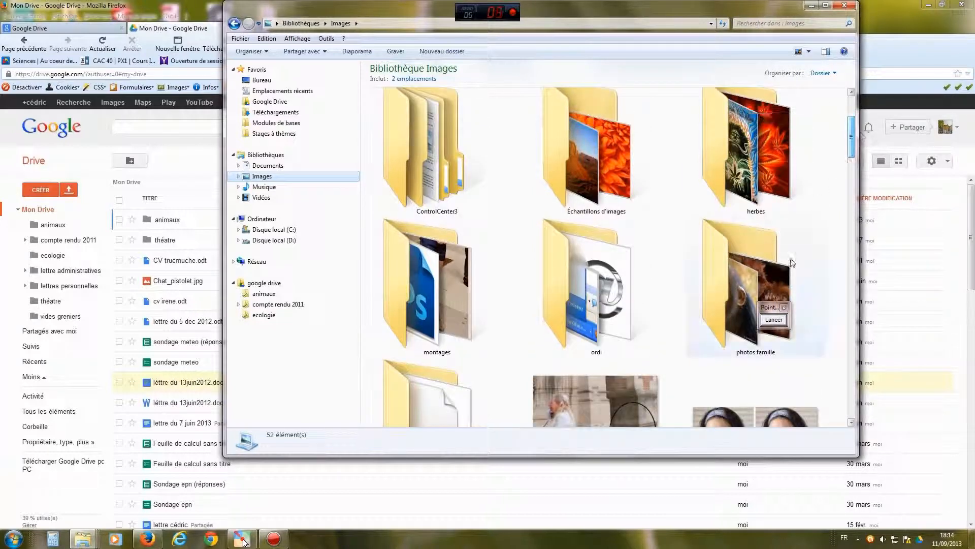
click(759, 284)
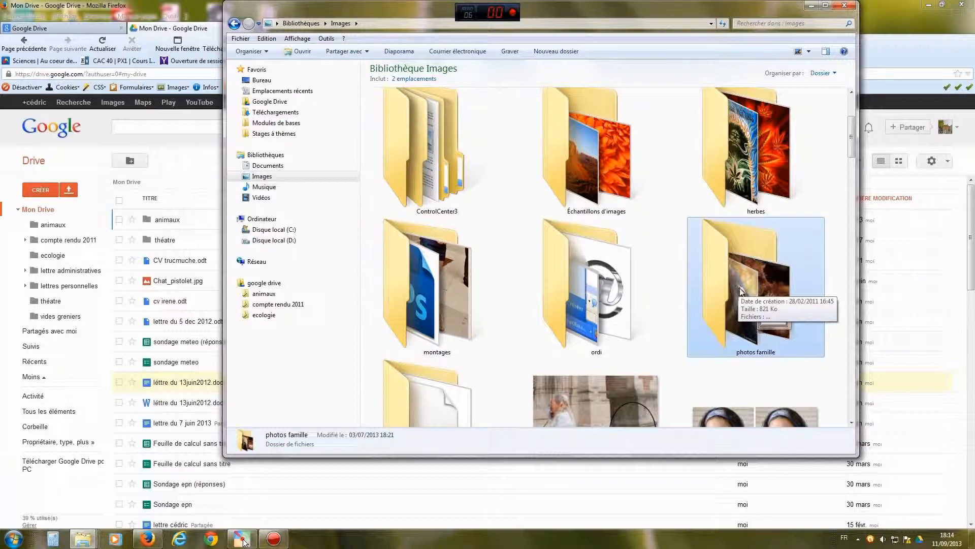
drag(738, 287, 274, 104)
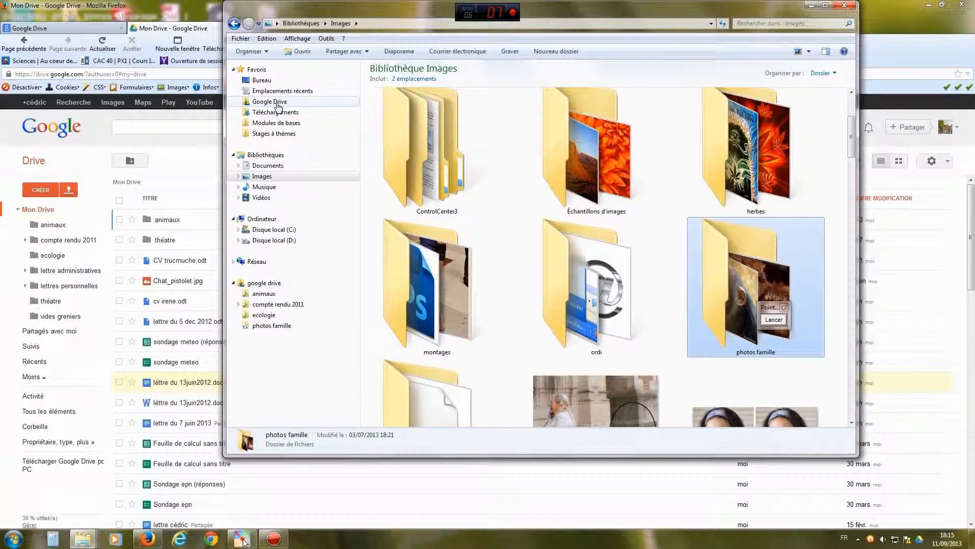
click(276, 103)
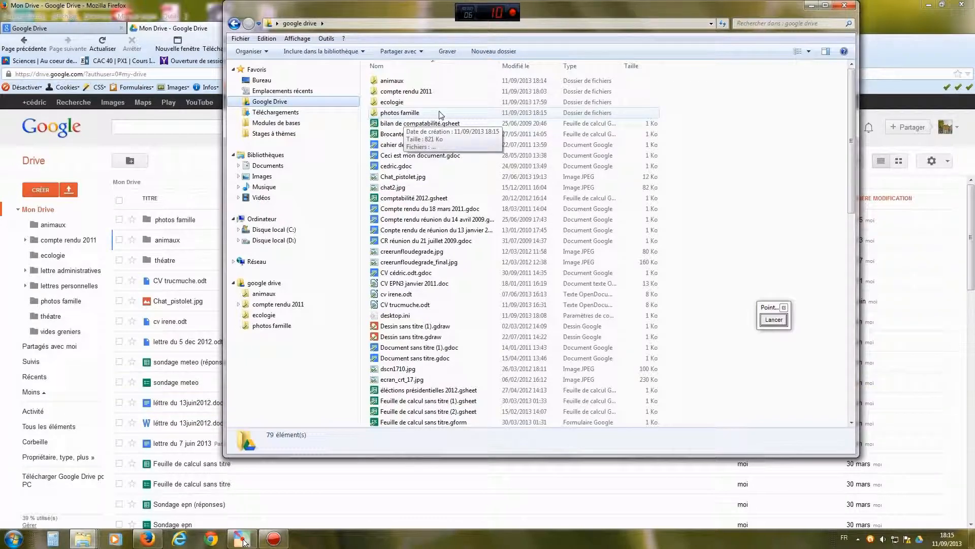
click(811, 6)
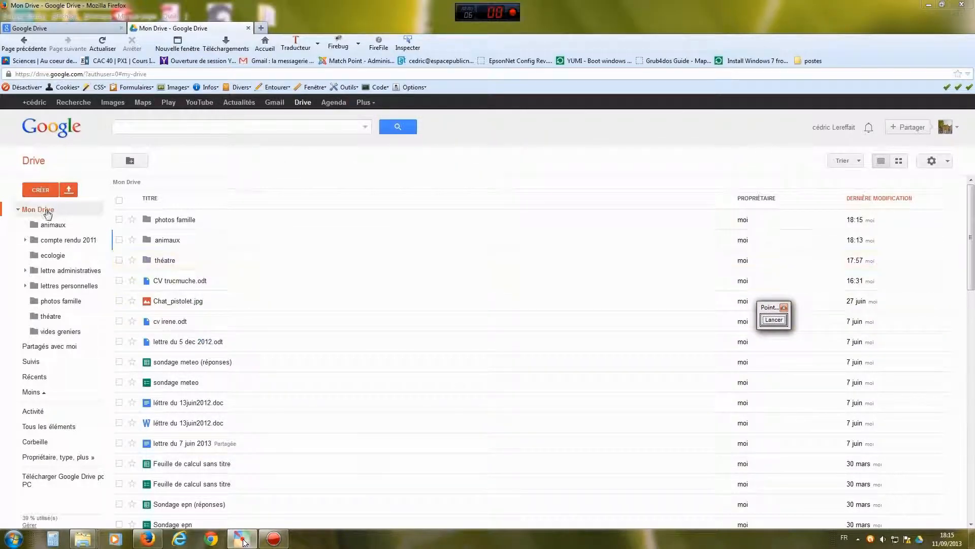
- Bring the Drive page forward, then choose 'Ouvrir le dossier Google Drive' from the tray menu
click(47, 210)
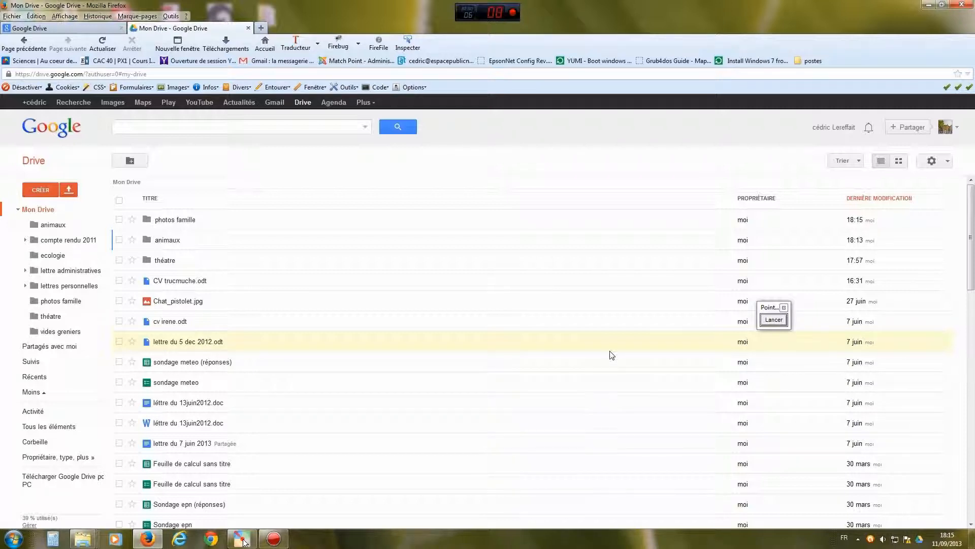
click(919, 538)
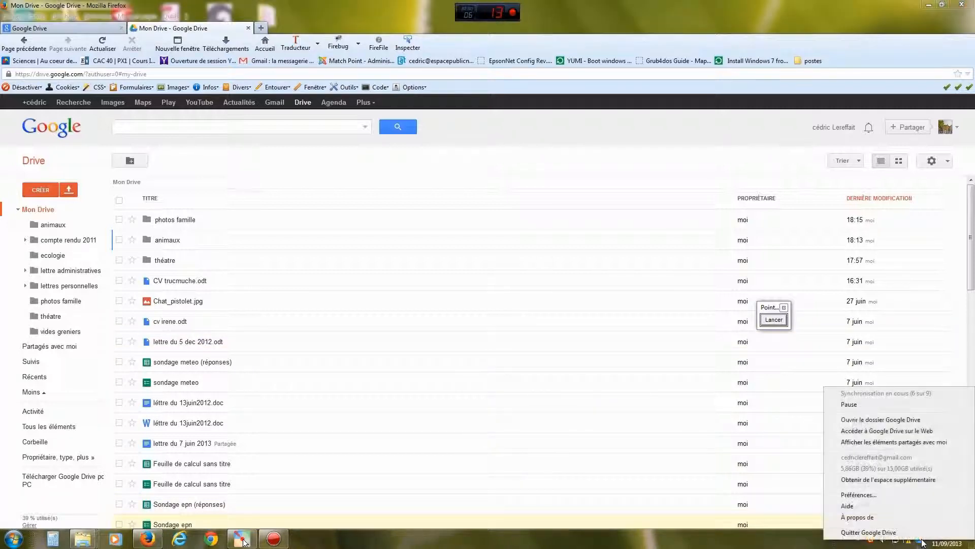
click(883, 420)
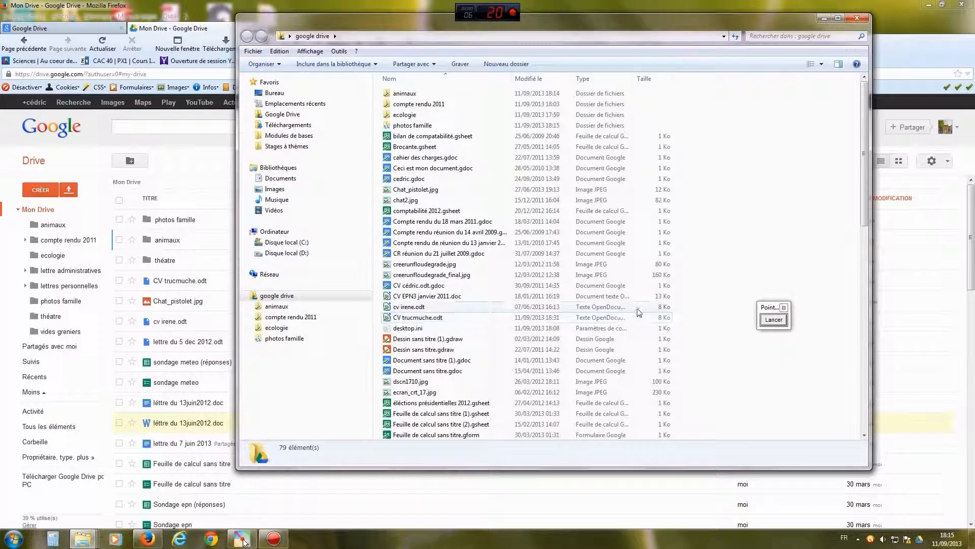
- Show the Images library and try single, range and select-all selections of its images
click(276, 189)
mouse_move(876, 224)
mouse_down()
mouse_move(876, 237)
mouse_move(875, 224)
mouse_up()
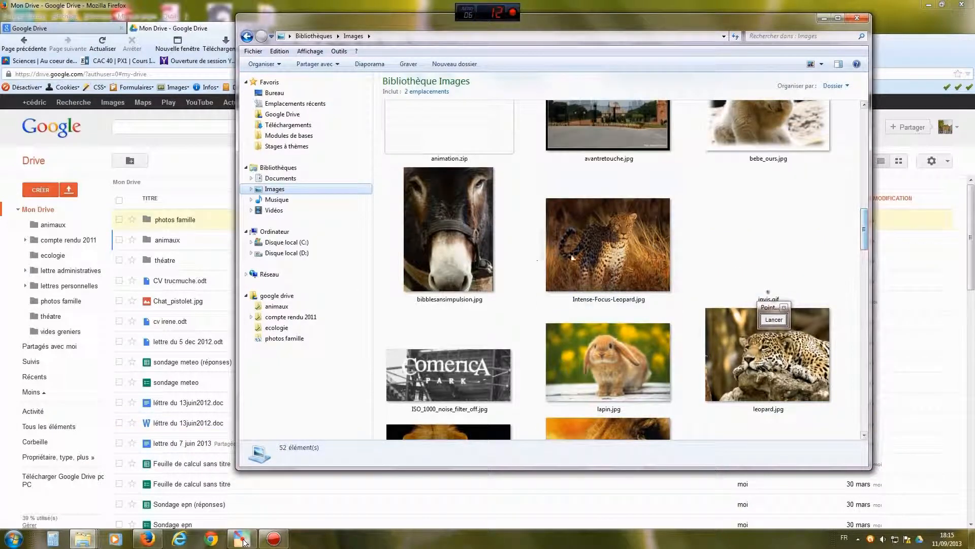
click(596, 261)
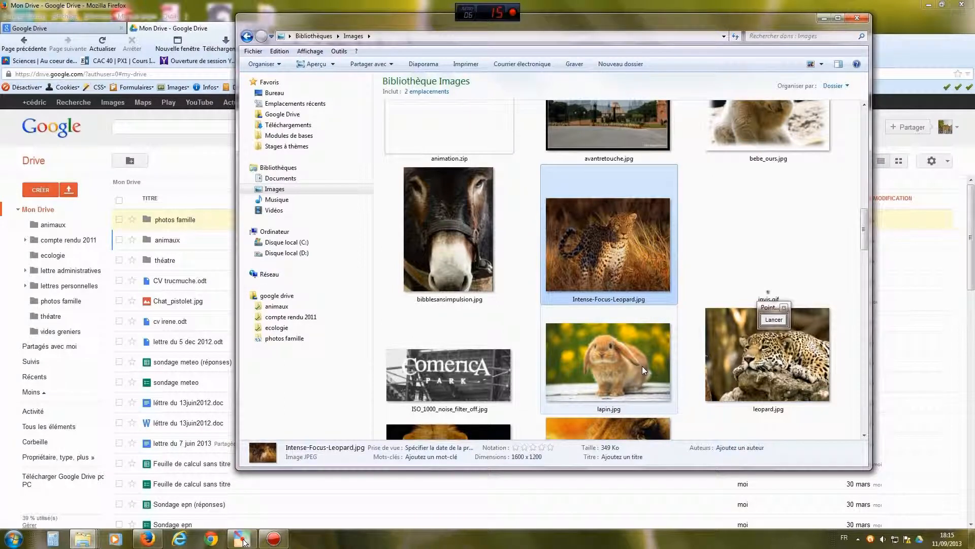
ctrl+click(596, 365)
ctrl+click(767, 355)
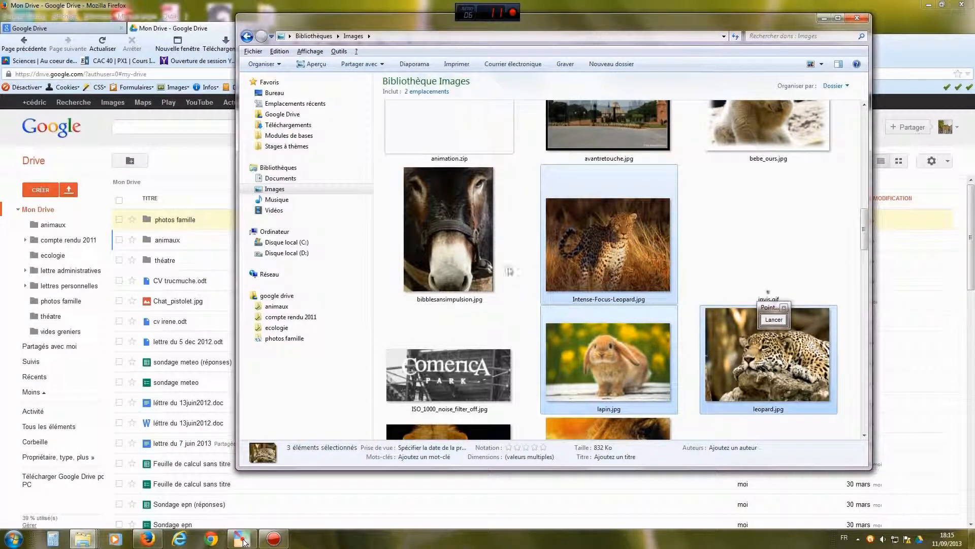
ctrl+click(463, 259)
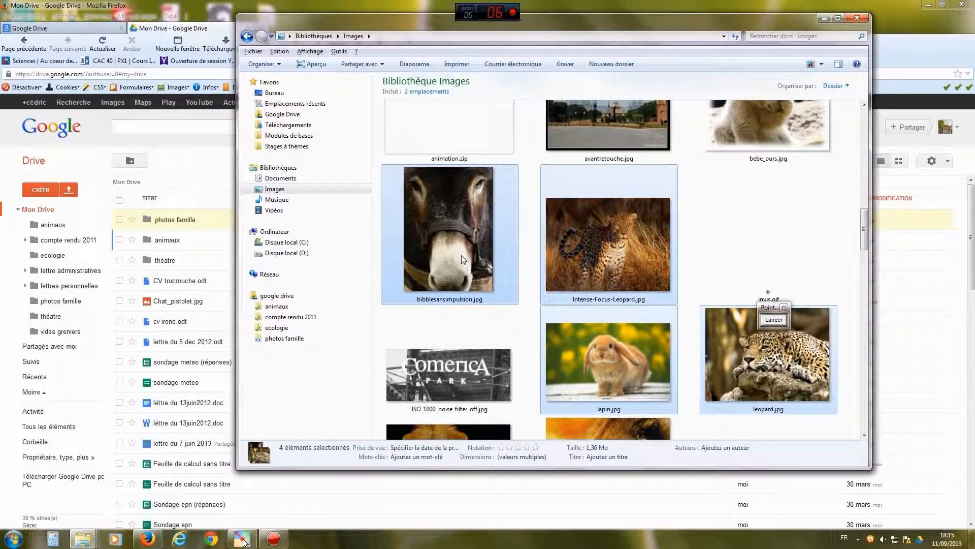
click(514, 330)
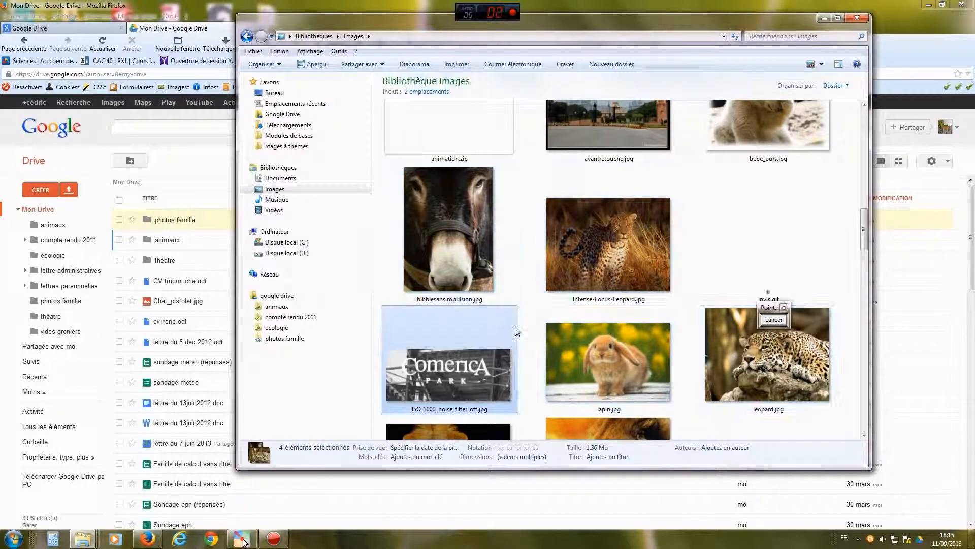
click(462, 252)
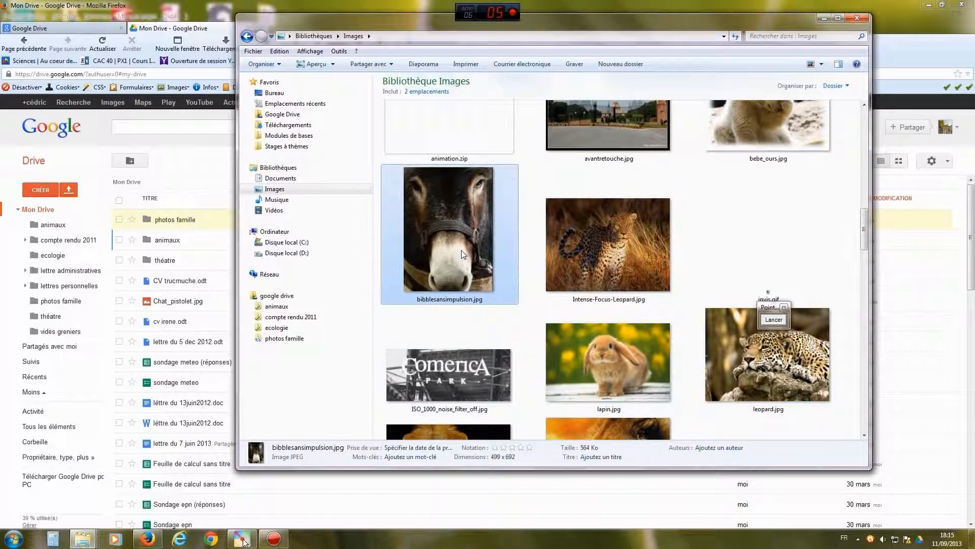
shift+click(787, 371)
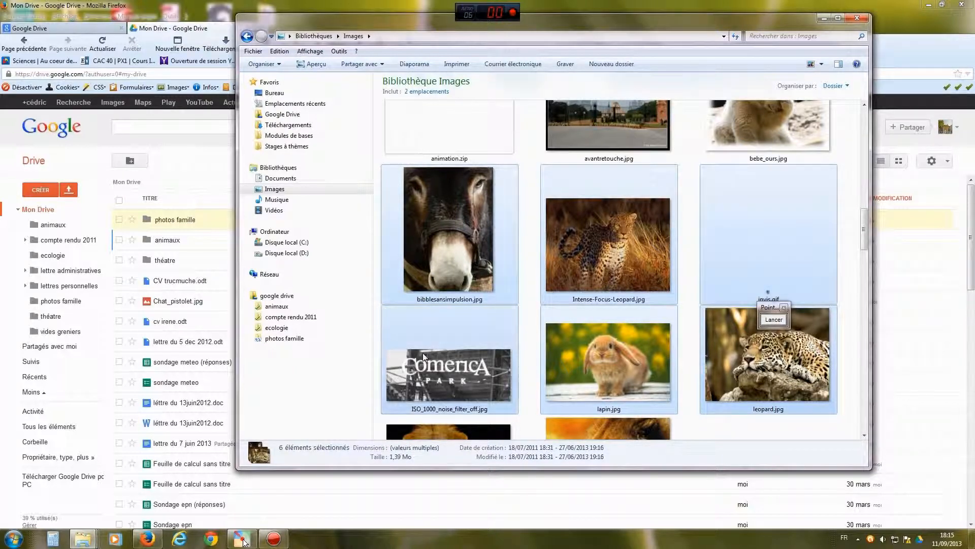
click(596, 263)
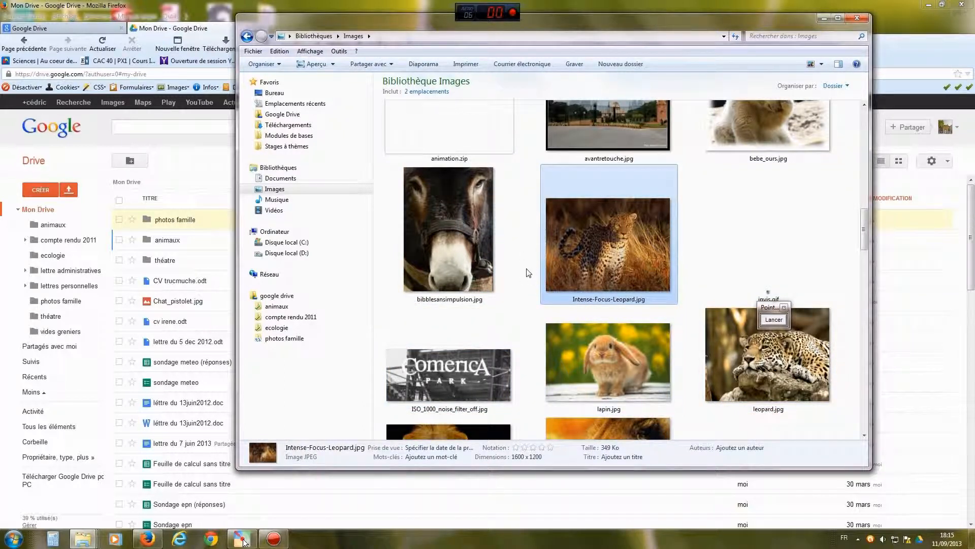
key(ctrl+a)
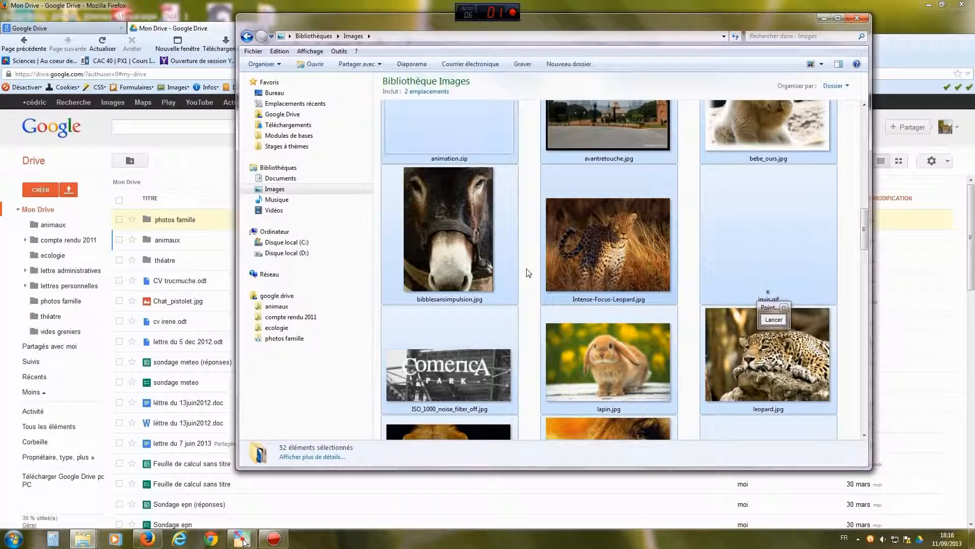
click(533, 291)
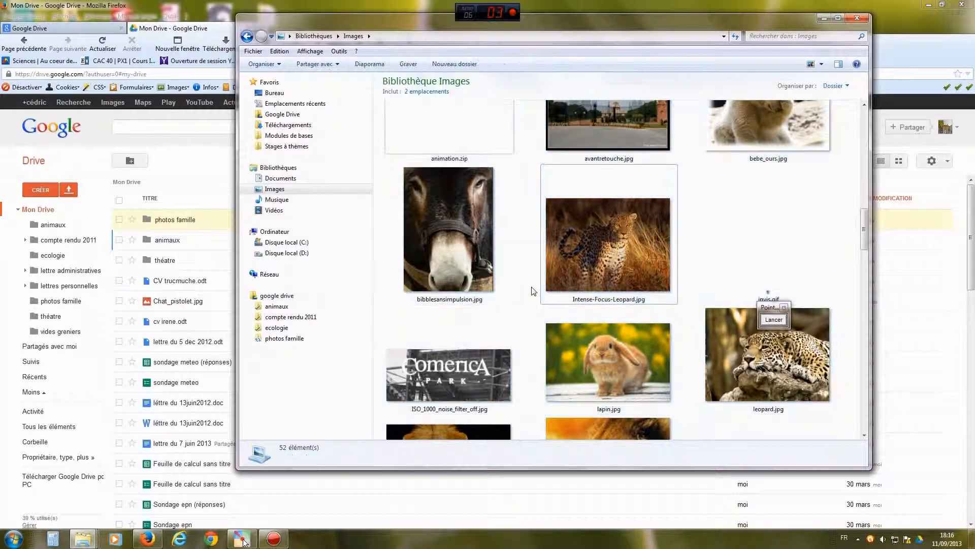
- Ctrl-select bibblesansimpulsion, ISO_1000_noise_filter_off, Intense-Focus-Leopard and lapin, and Ctrl-drag them onto Google Drive
click(452, 256)
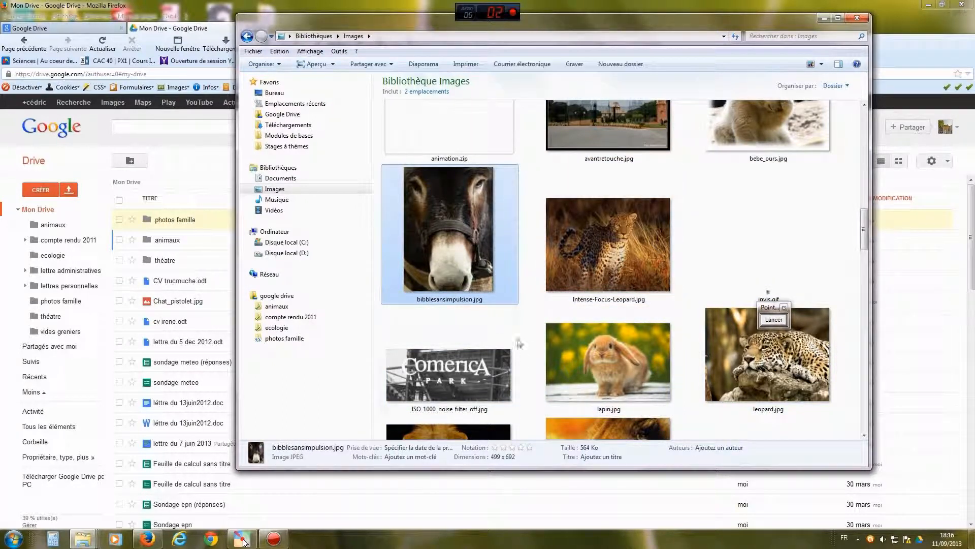
ctrl+click(494, 360)
ctrl+click(633, 252)
ctrl+click(636, 350)
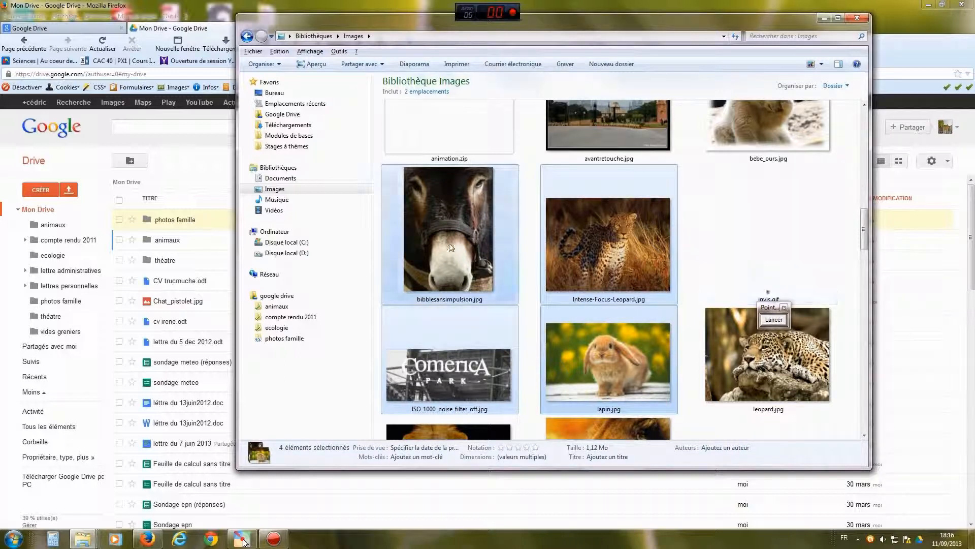
drag(461, 251, 299, 116)
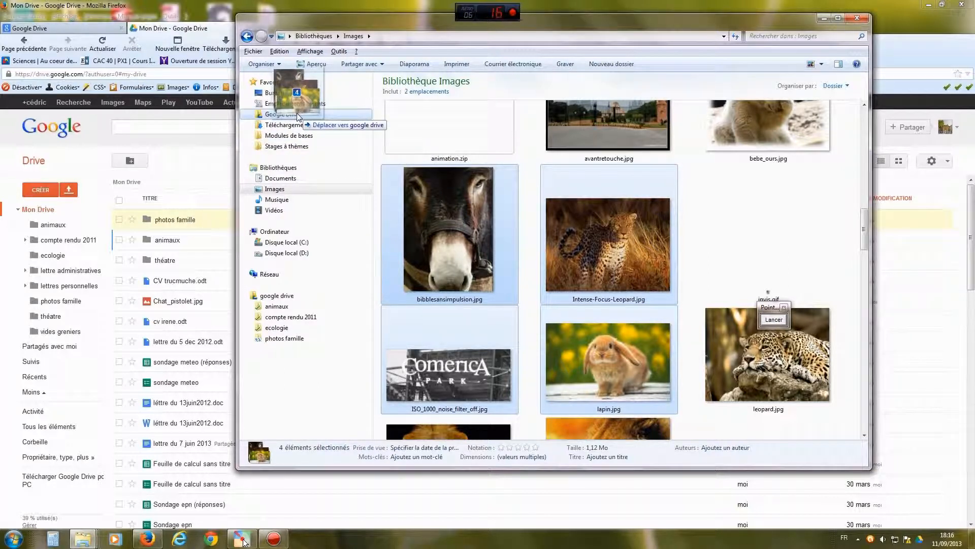
key(ctrl)
drag(300, 116, 299, 117)
- Drop the four images back in the Images library, then check that Google Drive reports sync finished
drag(299, 116, 529, 247)
click(534, 272)
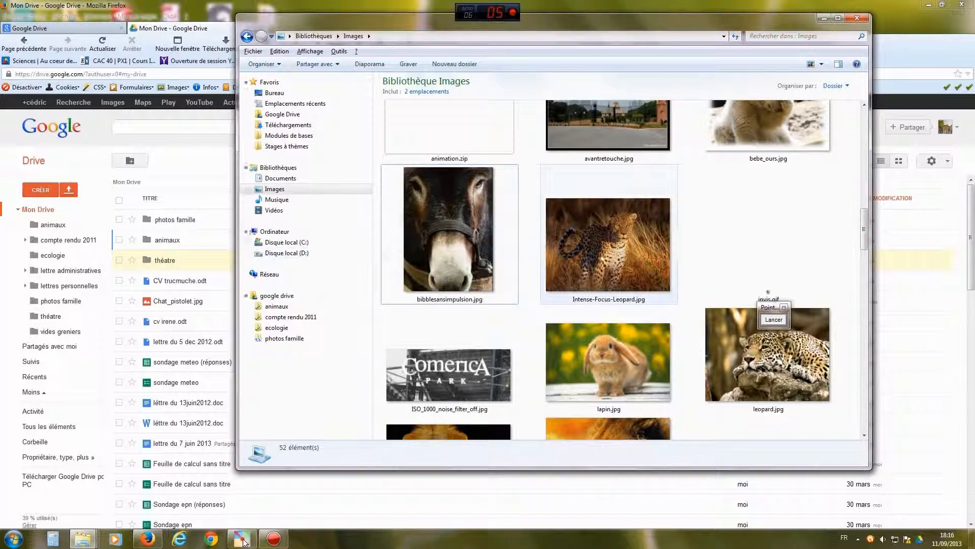
click(920, 540)
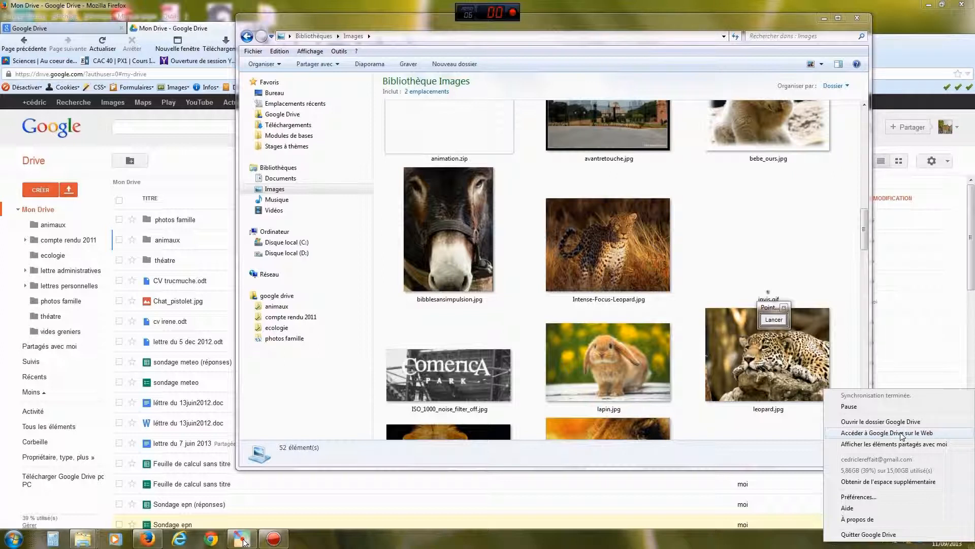
- Review the Google Drive sync preferences listing animaux, compte rendu 2011, ecologie and photos famille
click(865, 497)
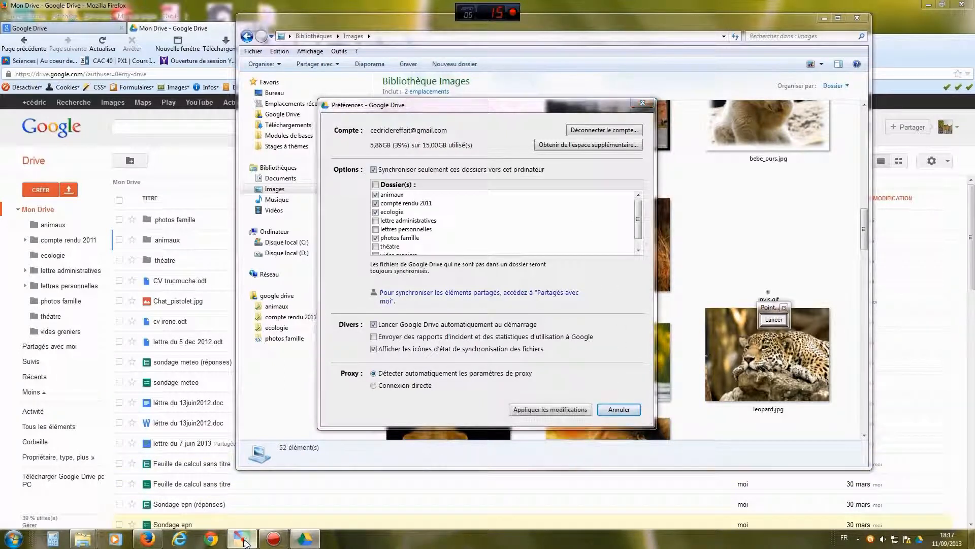
click(774, 319)
drag(456, 117, 559, 133)
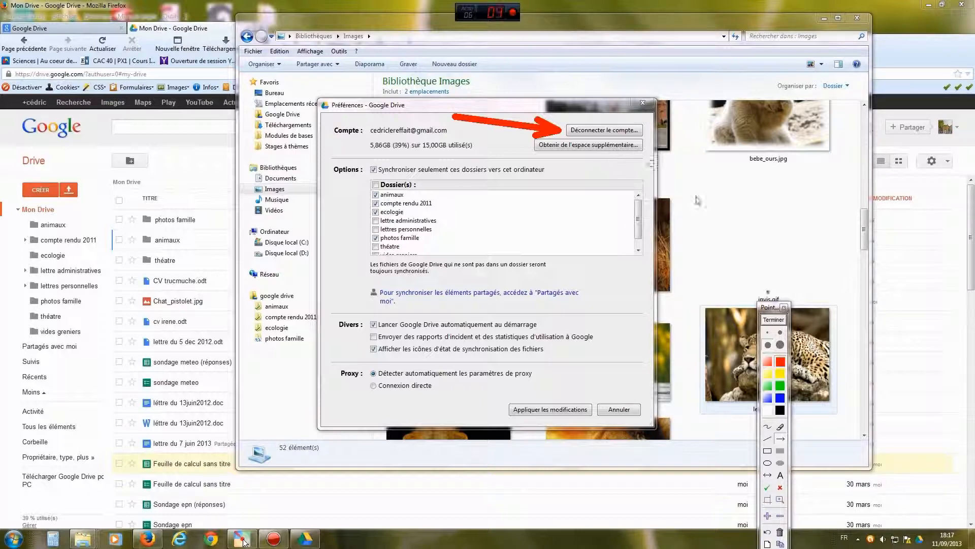
click(774, 320)
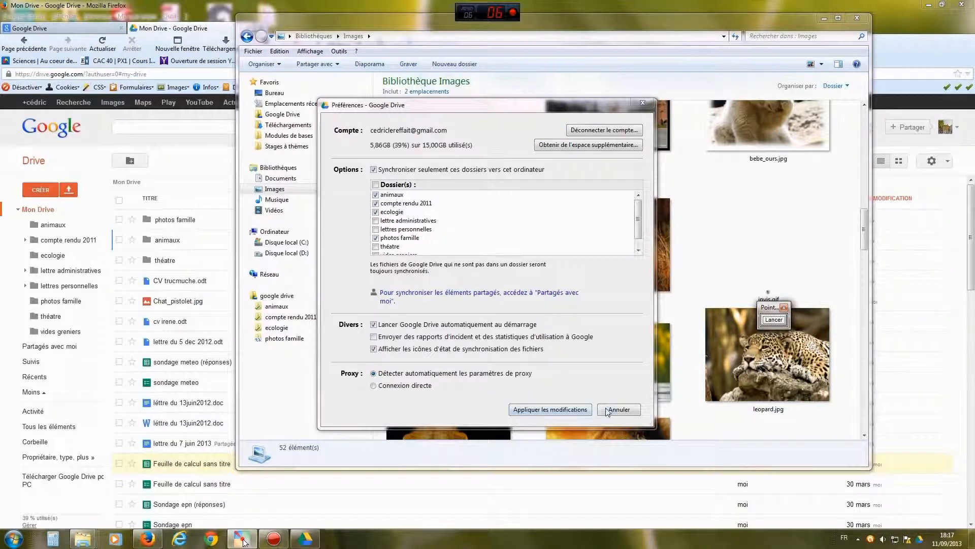
click(857, 17)
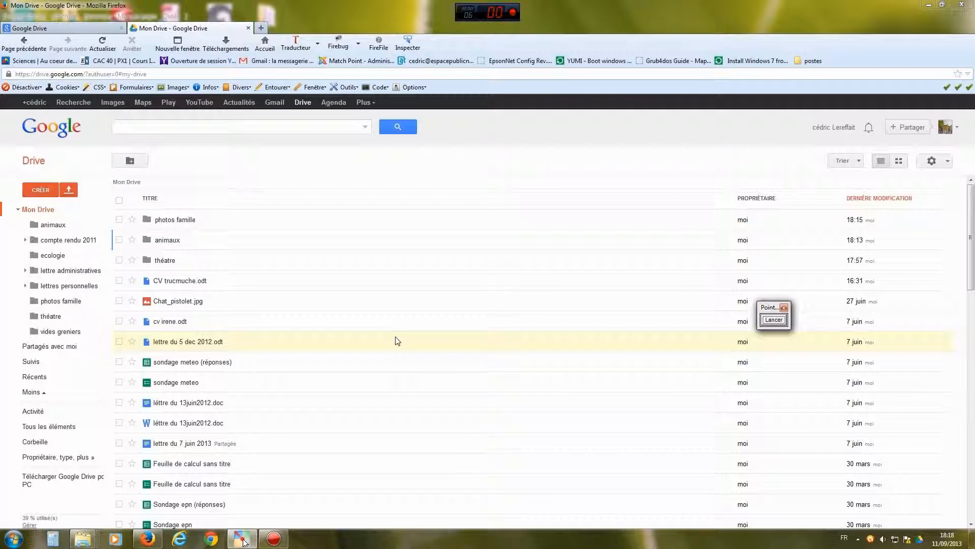
- Bring the Firefox window with the Mon Drive file list to the front
click(273, 538)
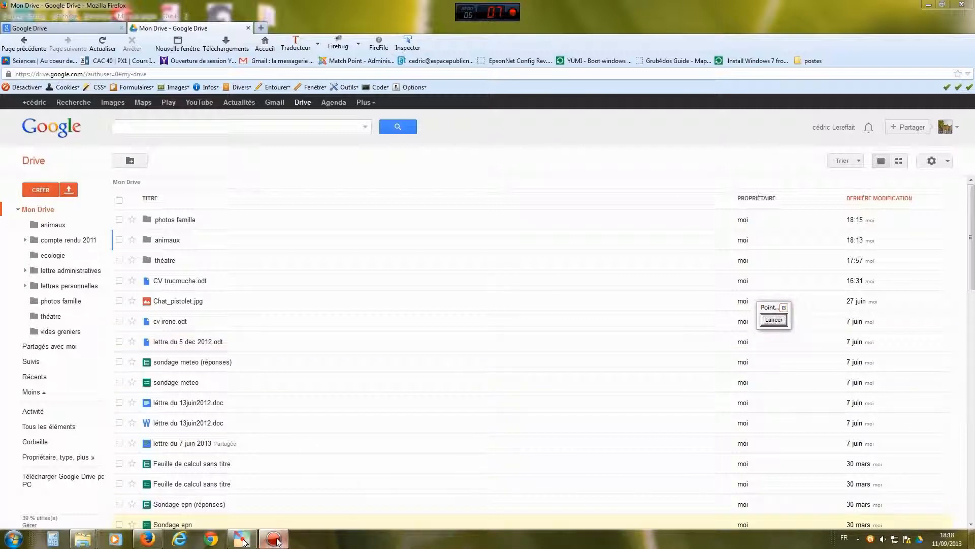